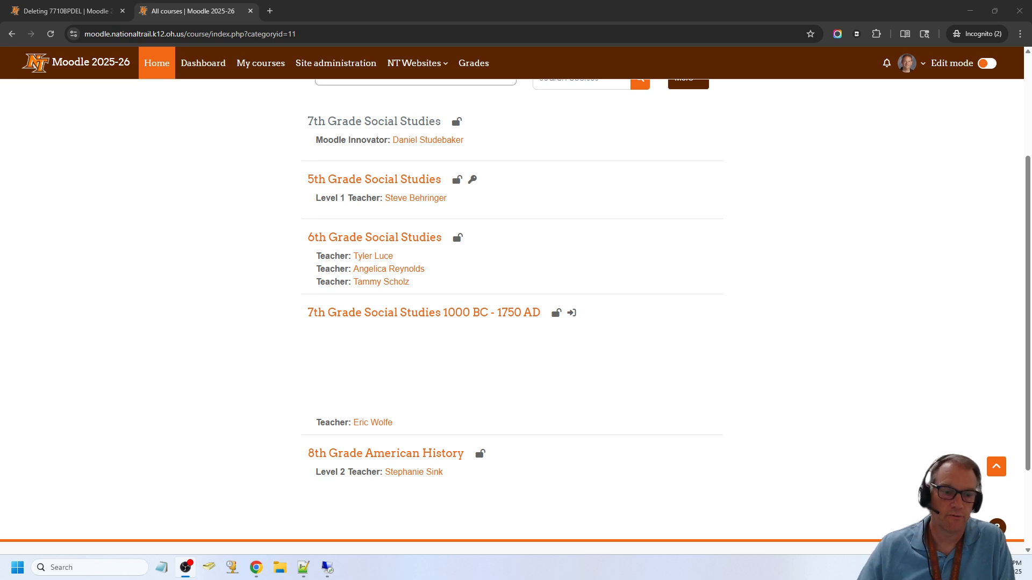
Reset the 8th Grade American History course with the preselected data categories, then continue past the reset results to the course page
{"action": "left_click", "coordinate": [360, 458]}
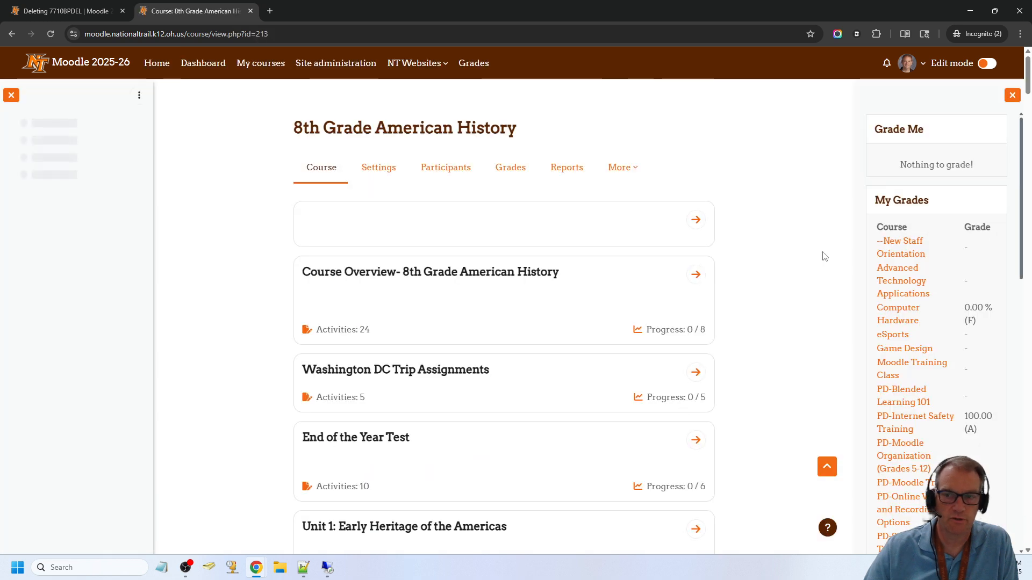
{"action": "left_click", "coordinate": [620, 168]}
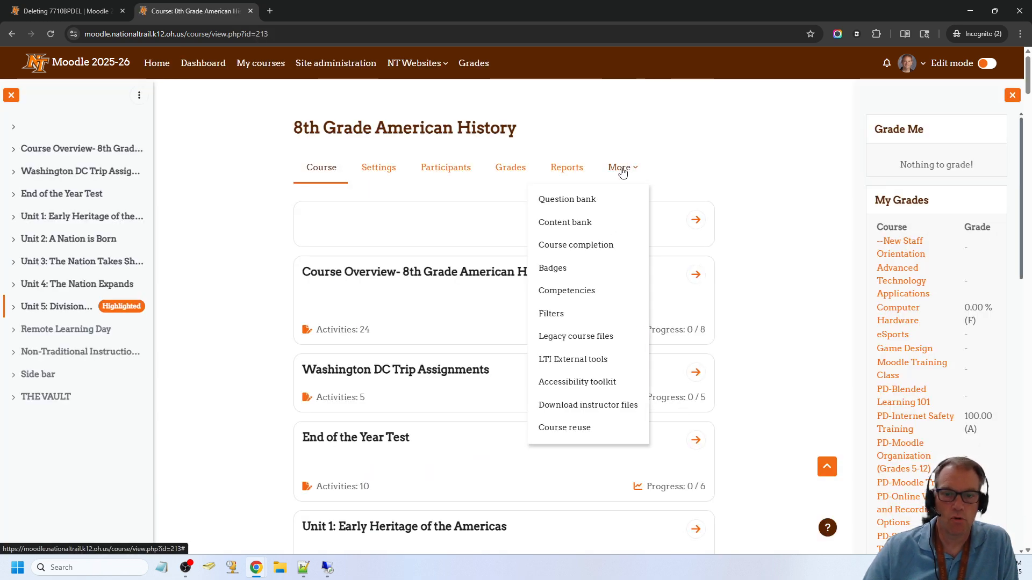
{"action": "left_click", "coordinate": [579, 434]}
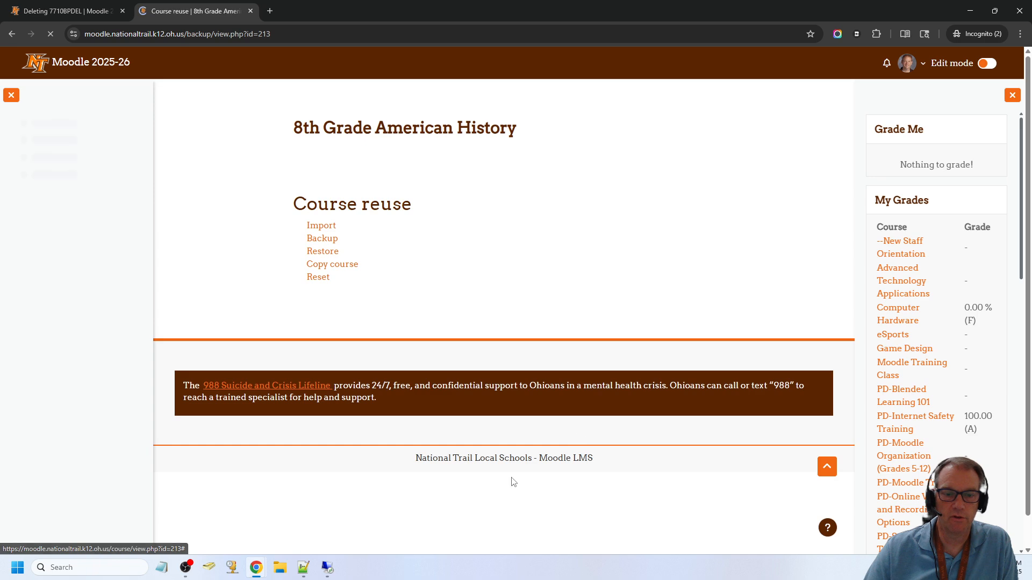
{"action": "left_click", "coordinate": [318, 277]}
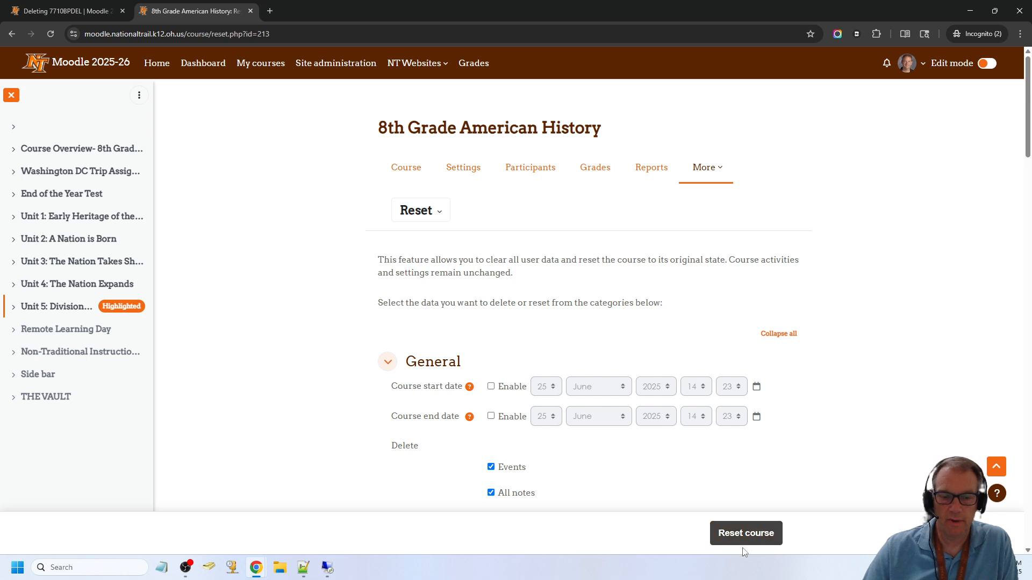
{"action": "left_click", "coordinate": [741, 534]}
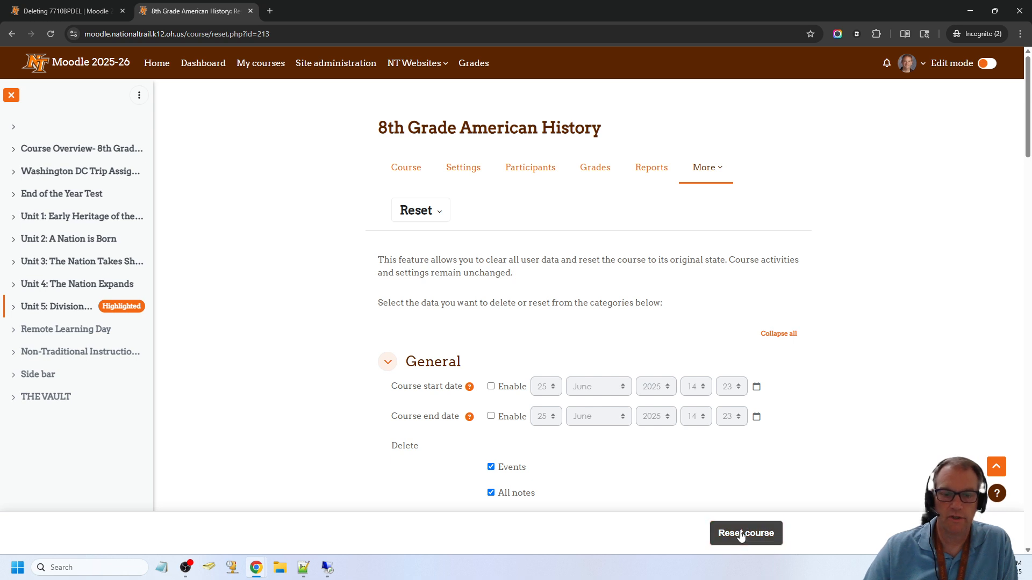
{"action": "left_click", "coordinate": [610, 201]}
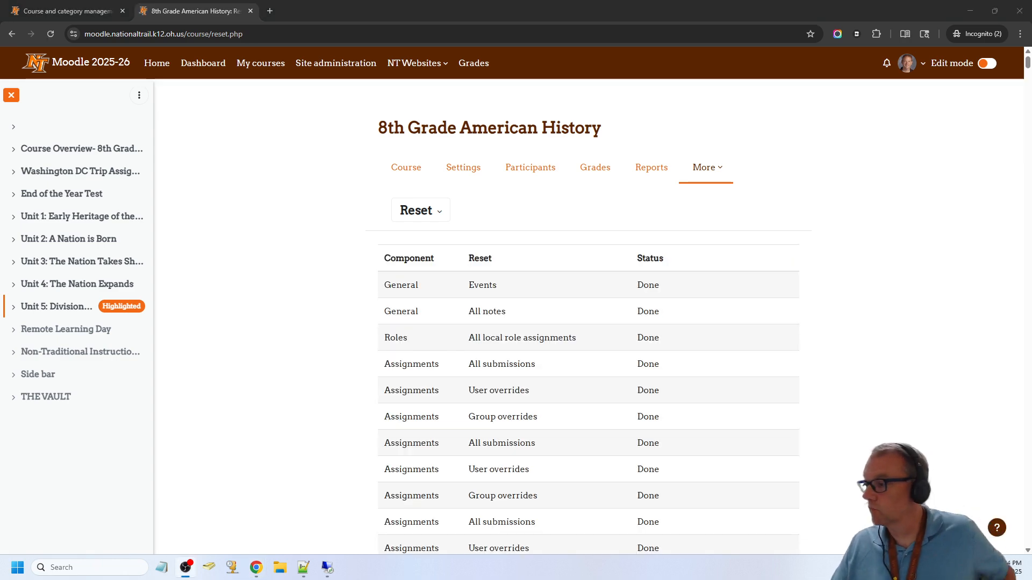
{"action": "scroll", "coordinate": [559, 350], "scroll_direction": "down", "scroll_amount": 10}
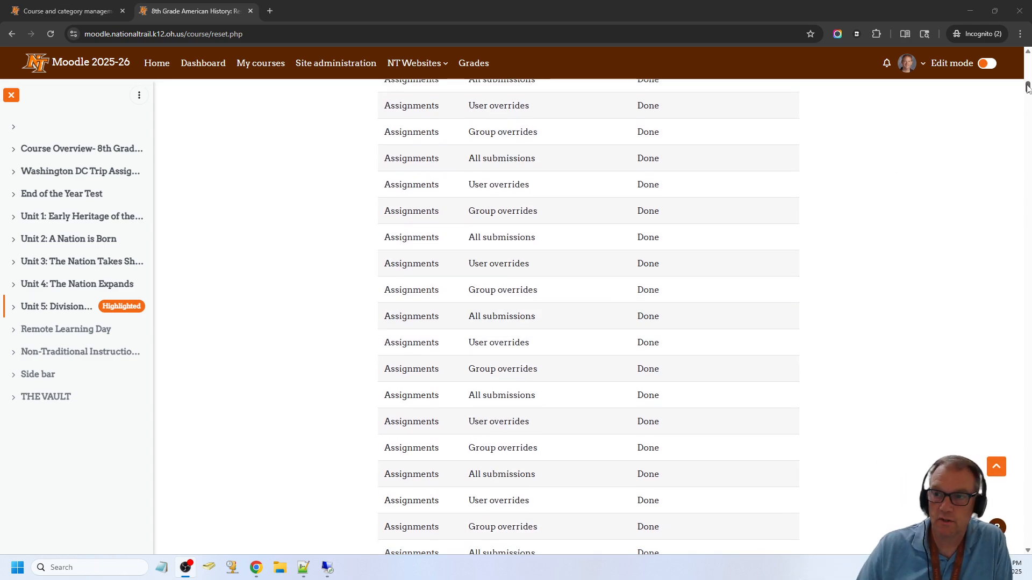
{"action": "left_click_drag", "start_coordinate": [1027, 88], "coordinate": [1028, 541]}
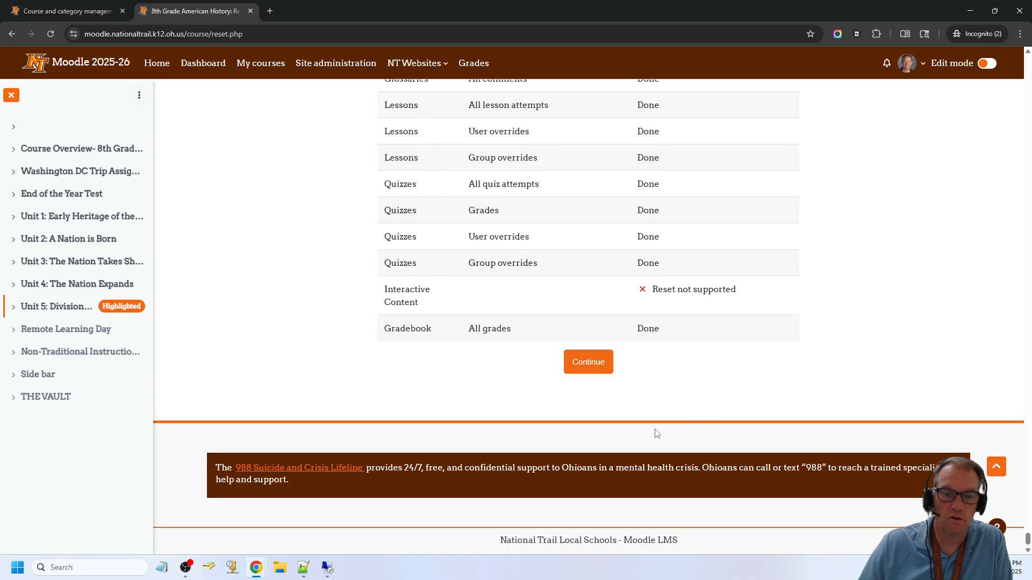
{"action": "left_click", "coordinate": [590, 364]}
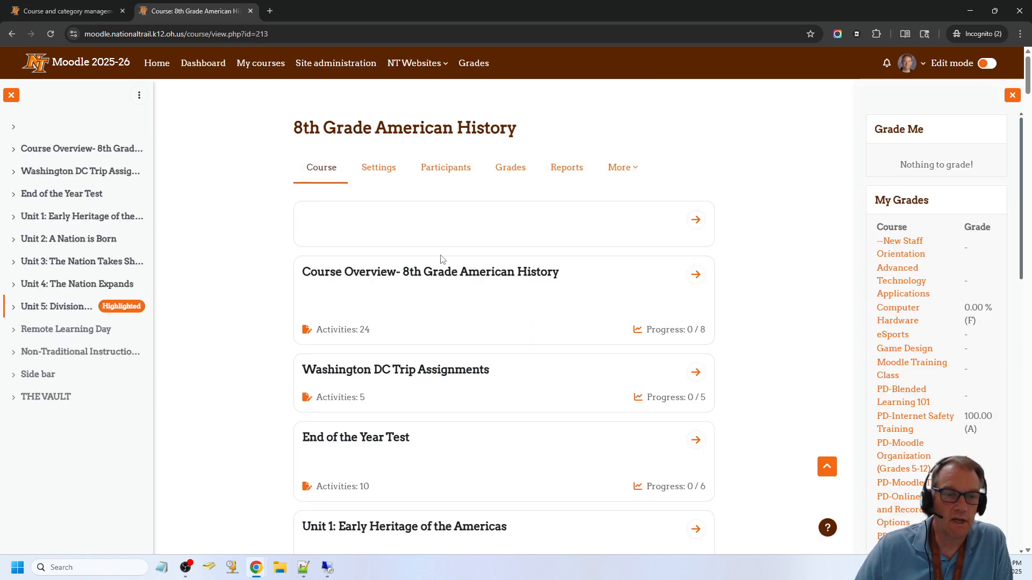
Review the course's participants list to check who is still enrolled and with which roles
{"action": "left_click", "coordinate": [452, 171]}
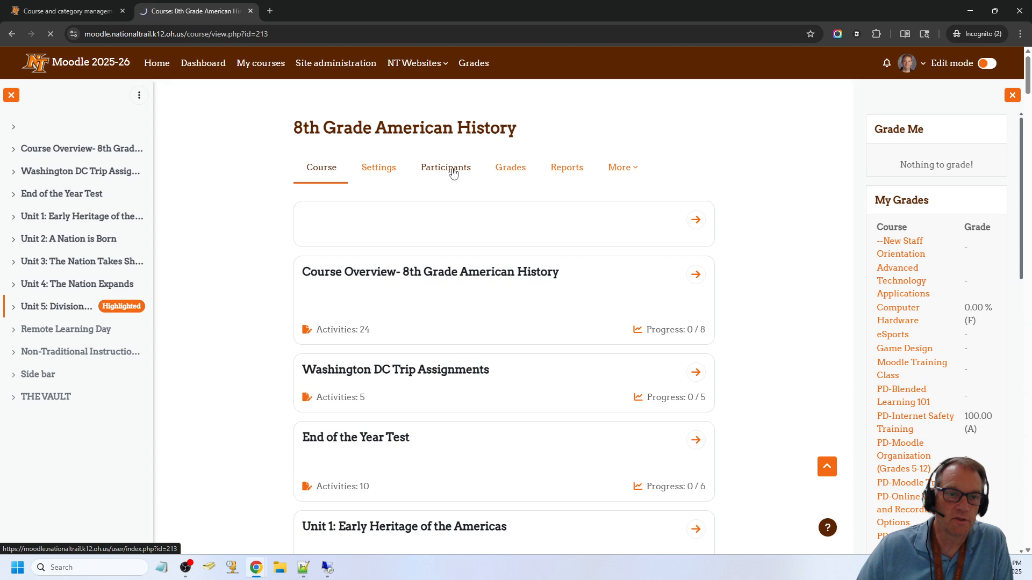
{"action": "scroll", "coordinate": [477, 270], "scroll_direction": "down", "scroll_amount": 6}
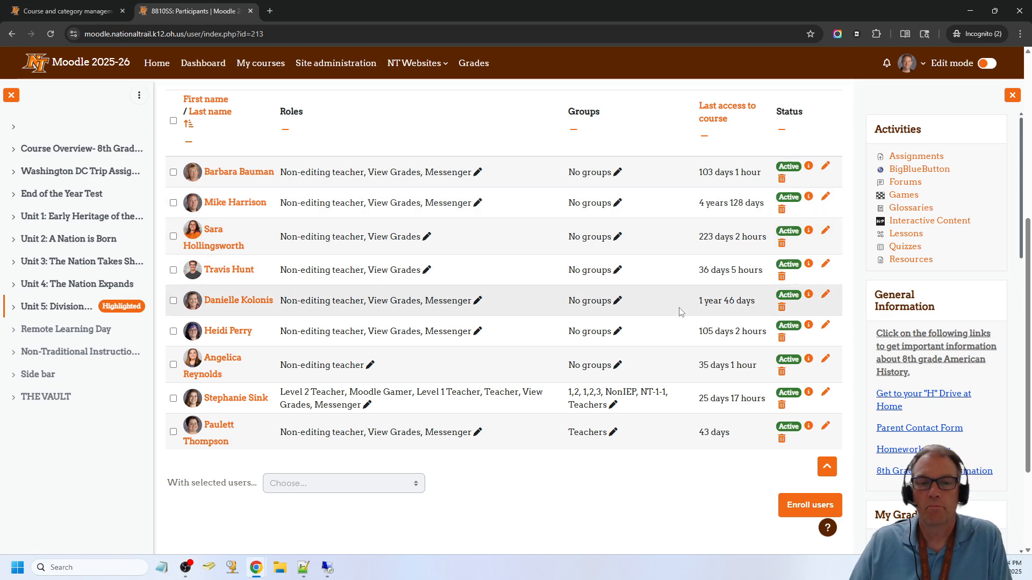
{"action": "scroll", "coordinate": [682, 299], "scroll_direction": "up", "scroll_amount": 6}
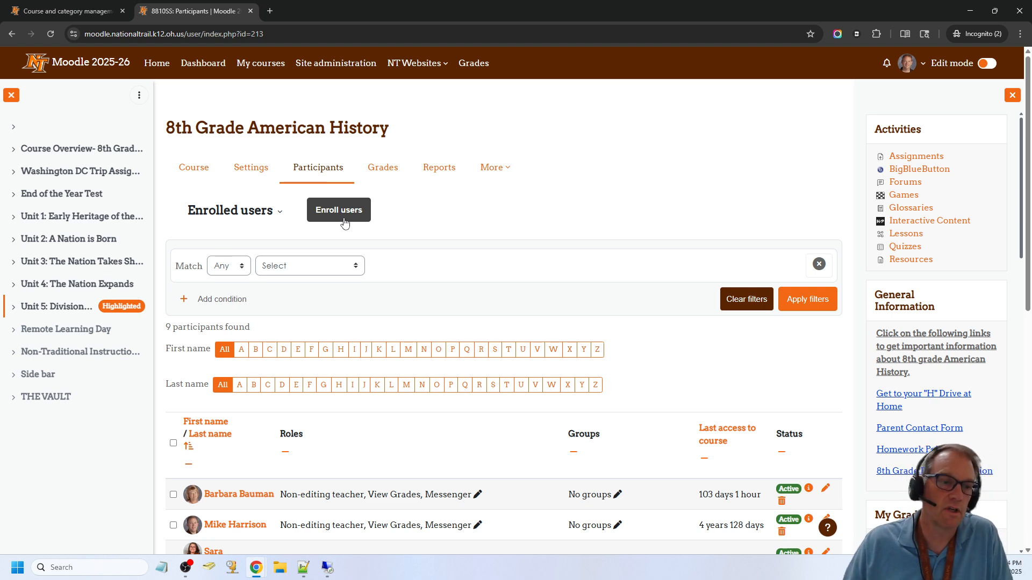
In the course settings, set the full name to 8th Grade American History DEL and the short name to 8810SSDEL
{"action": "left_click", "coordinate": [250, 170]}
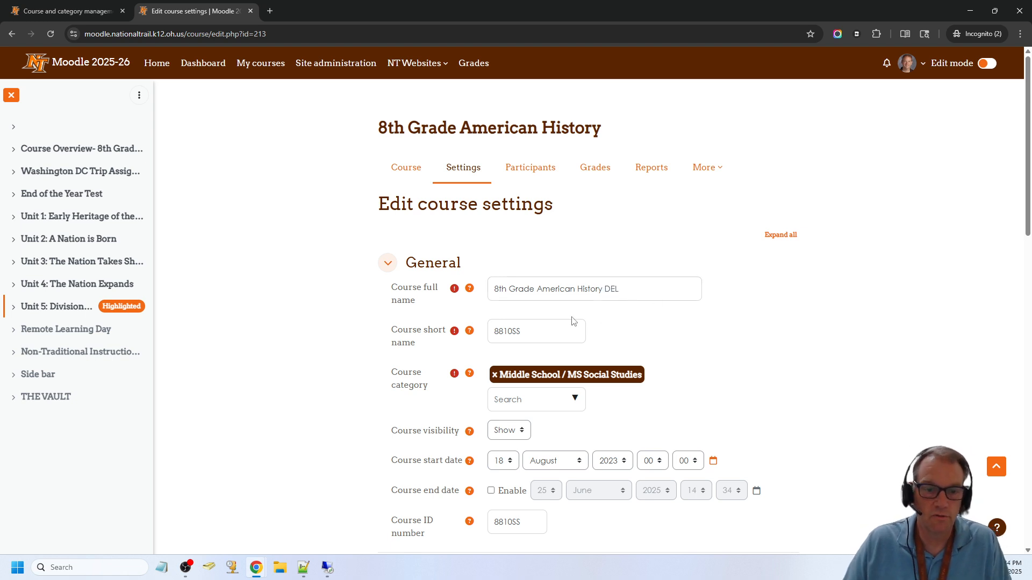
{"action": "left_click", "coordinate": [554, 327]}
{"action": "type", "text": "DEL"}
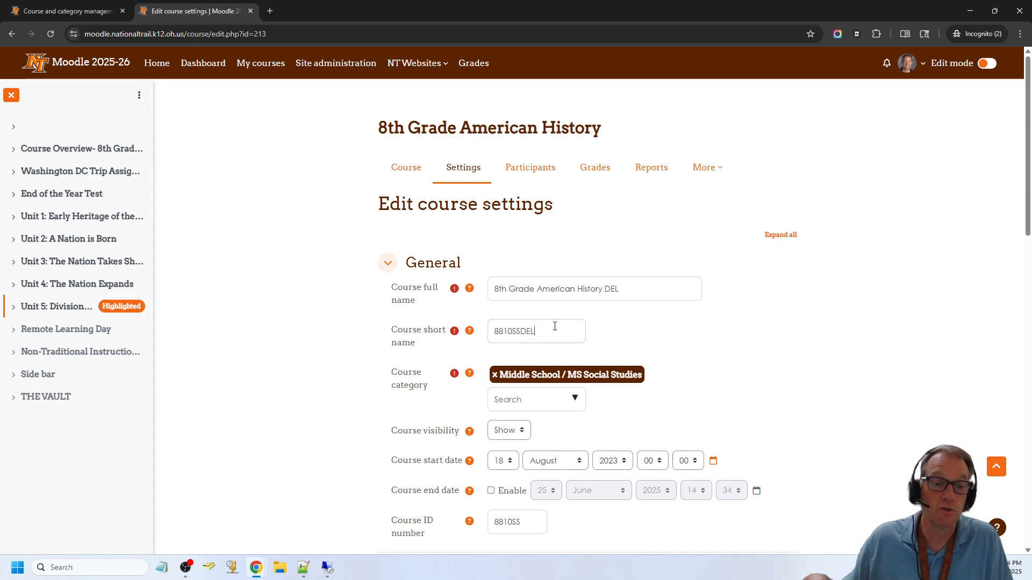
Copy the short name 8810SSDEL into the course ID number and save the course settings
{"action": "scroll", "coordinate": [652, 400], "scroll_direction": "down", "scroll_amount": 4}
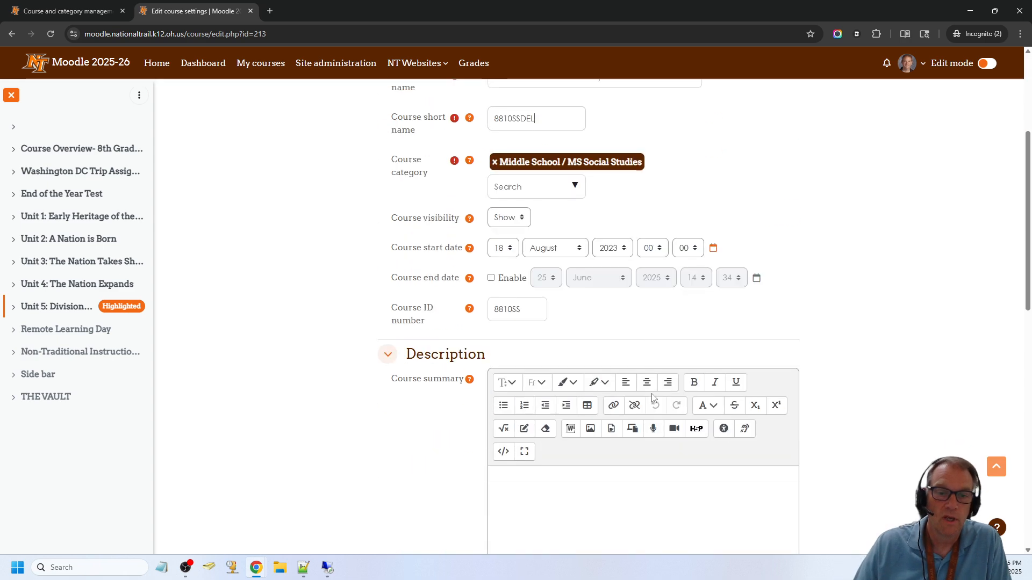
{"action": "scroll", "coordinate": [613, 437], "scroll_direction": "down", "scroll_amount": 5}
{"action": "scroll", "coordinate": [622, 390], "scroll_direction": "up", "scroll_amount": 6}
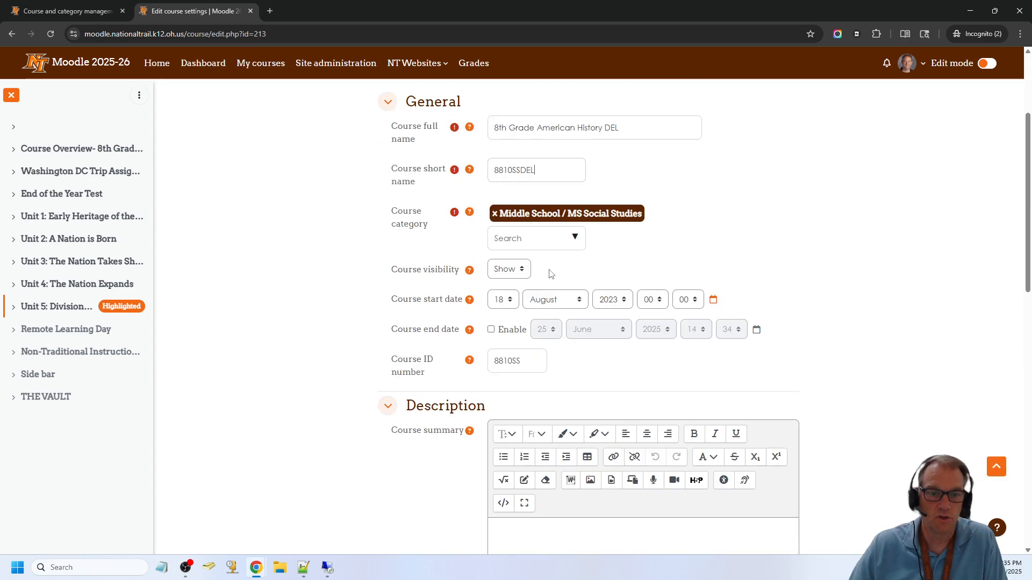
{"action": "left_click_drag", "start_coordinate": [552, 175], "coordinate": [468, 172]}
{"action": "key", "text": "ctrl+c"}
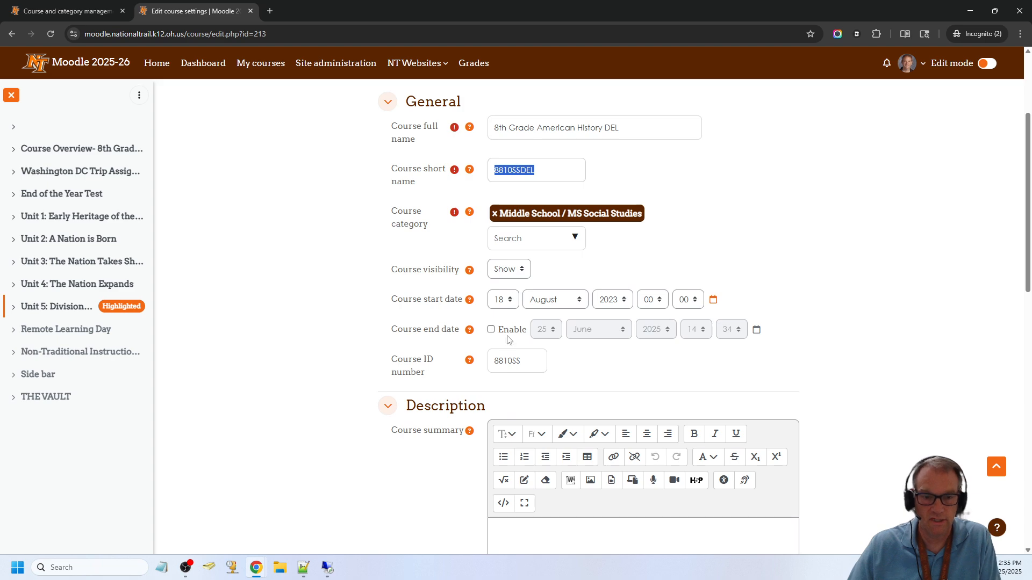
{"action": "double_click", "coordinate": [541, 357]}
{"action": "key", "text": "ctrl+v"}
{"action": "scroll", "coordinate": [737, 350], "scroll_direction": "down", "scroll_amount": 10}
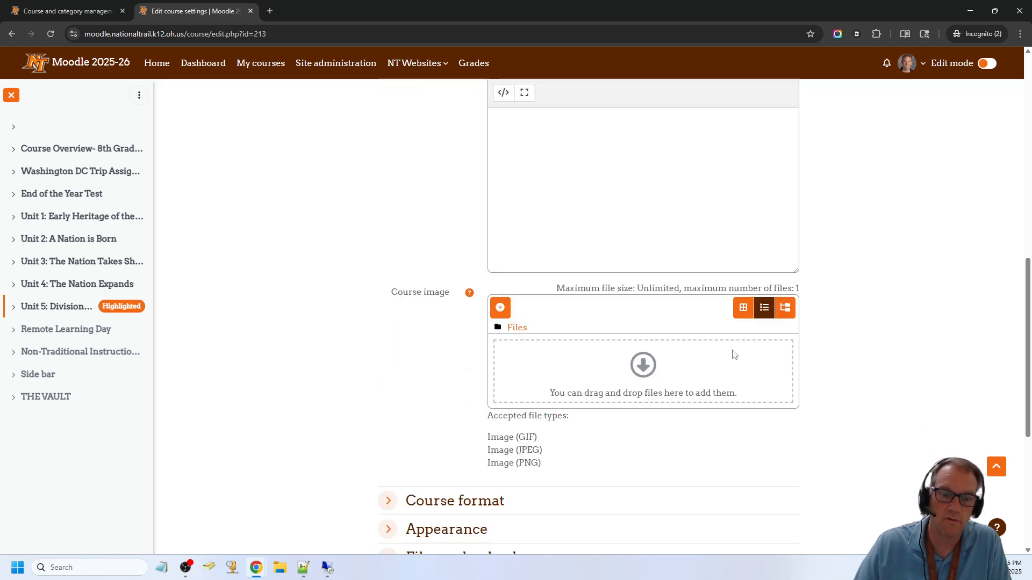
{"action": "left_click", "coordinate": [519, 347]}
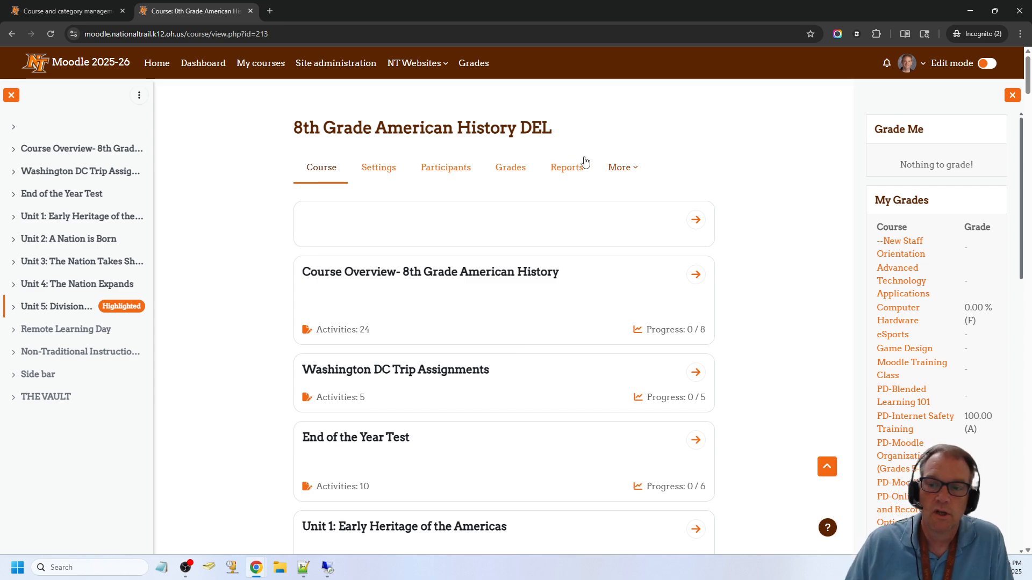
Switch to the School-profile browser window and start adding a new course in the Middle School / MS Social Studies category
{"action": "left_click", "coordinate": [970, 10]}
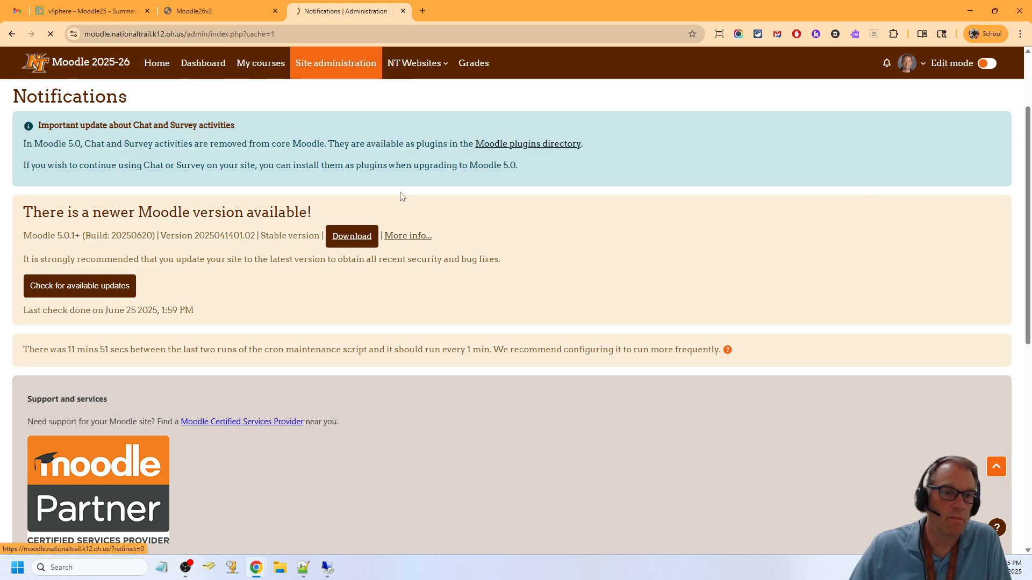
{"action": "left_click", "coordinate": [66, 65]}
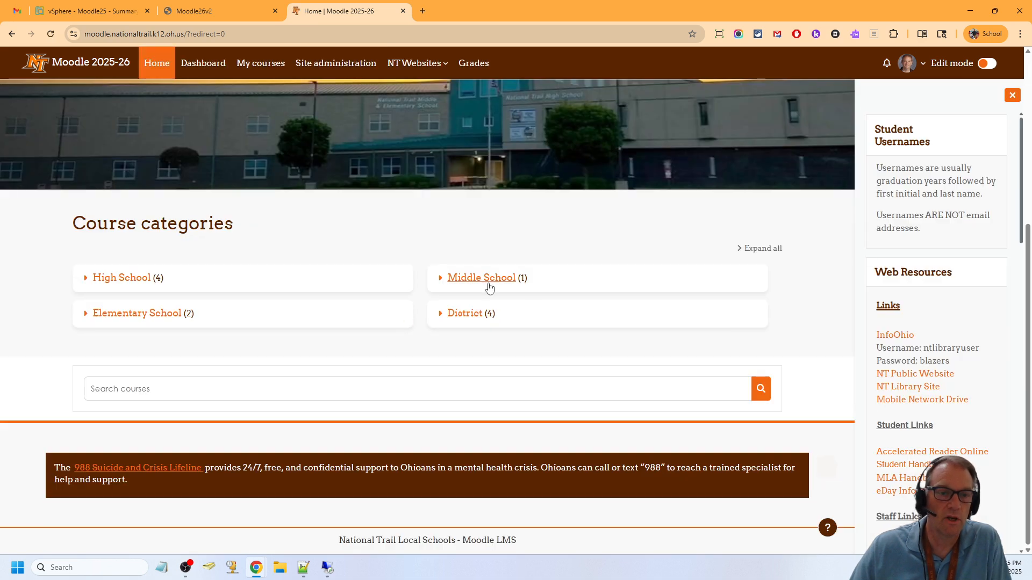
{"action": "left_click", "coordinate": [490, 279]}
{"action": "scroll", "coordinate": [518, 376], "scroll_direction": "down", "scroll_amount": 3}
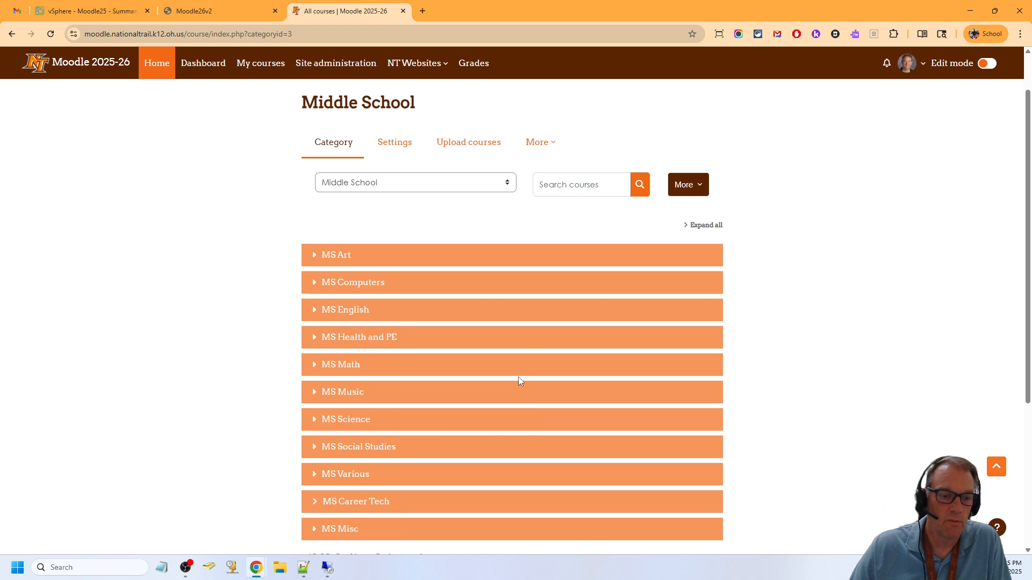
{"action": "left_click", "coordinate": [360, 344]}
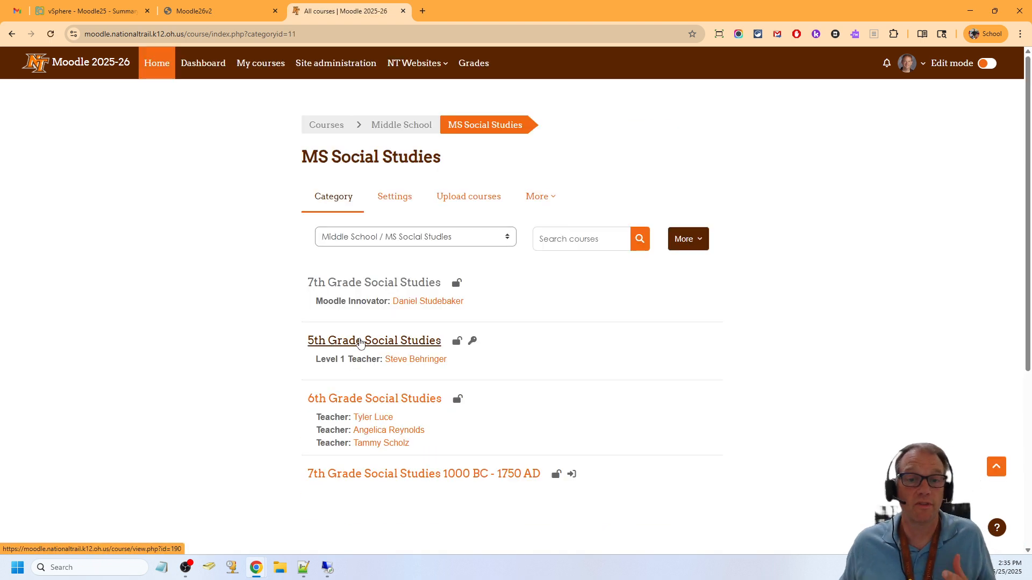
{"action": "left_click", "coordinate": [690, 248]}
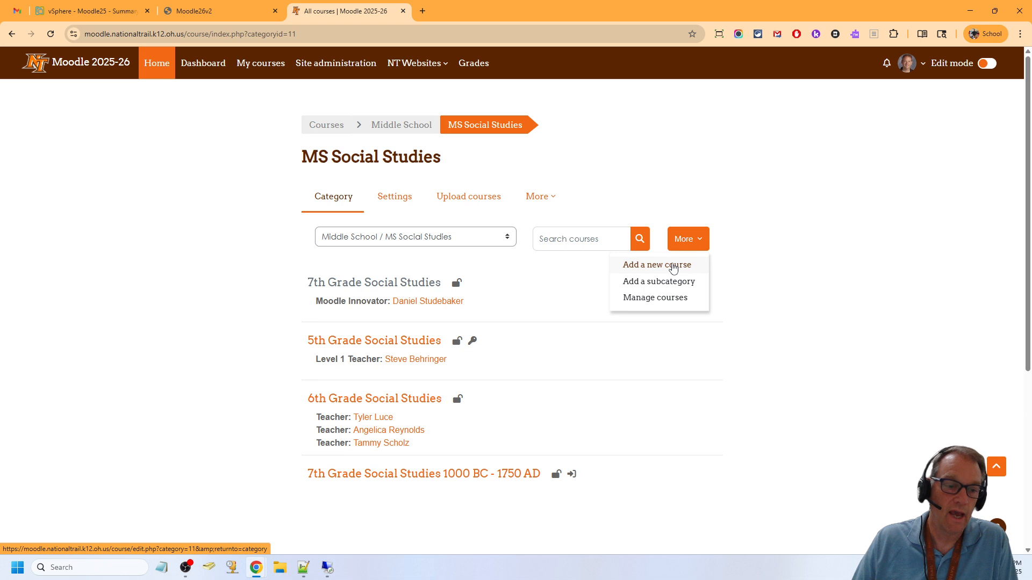
{"action": "left_click", "coordinate": [674, 266]}
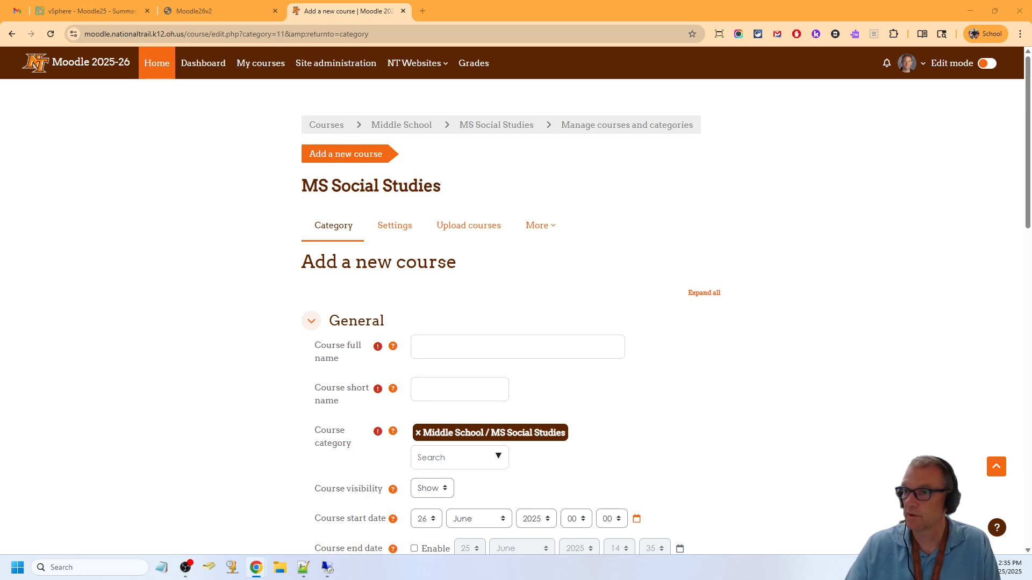
Copy 8th Grade American History without DEL from the old course's settings and enter it as the new course's full name
{"action": "mouse_move", "coordinate": [256, 570]}
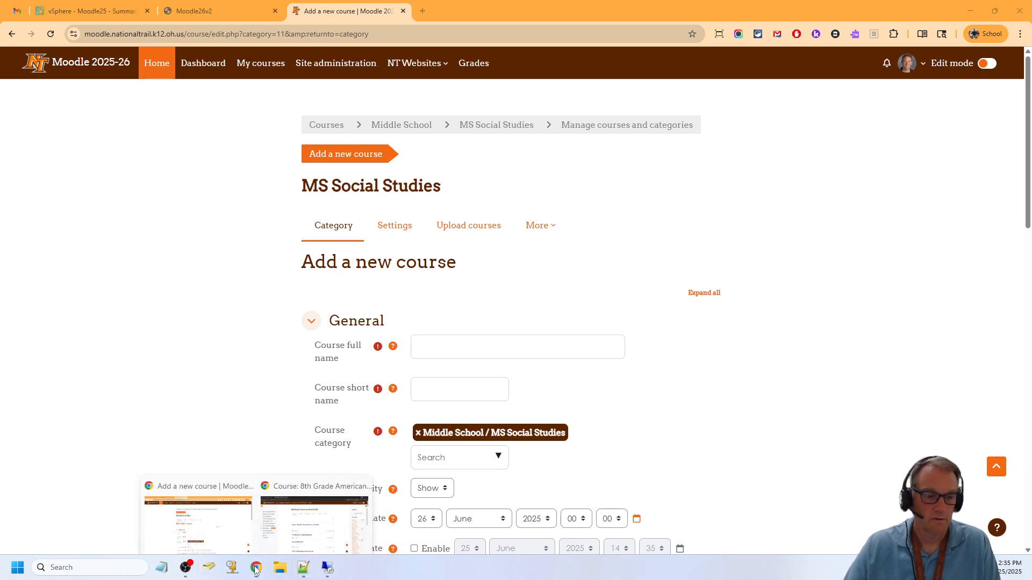
{"action": "left_click", "coordinate": [314, 519]}
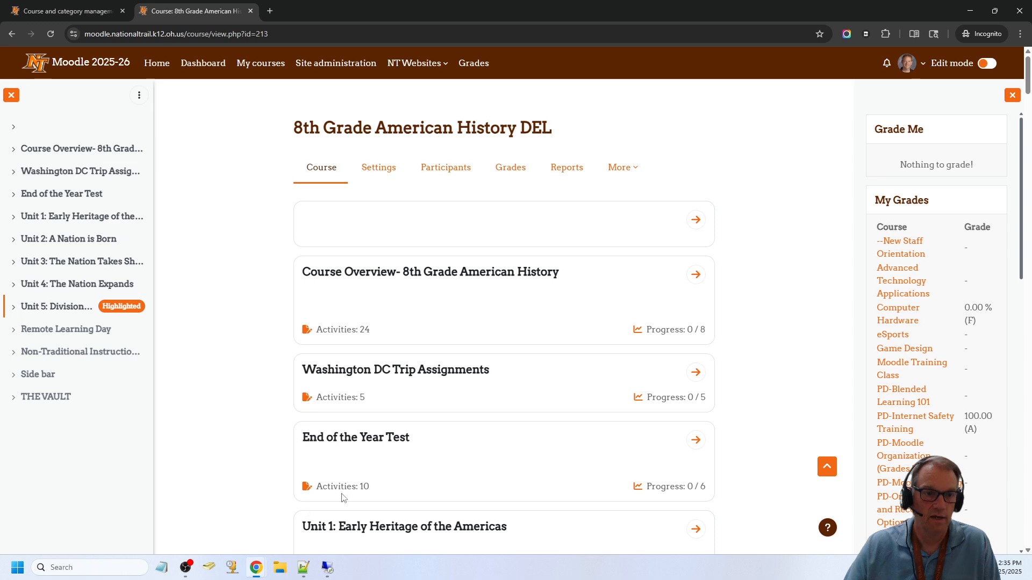
{"action": "left_click", "coordinate": [390, 168]}
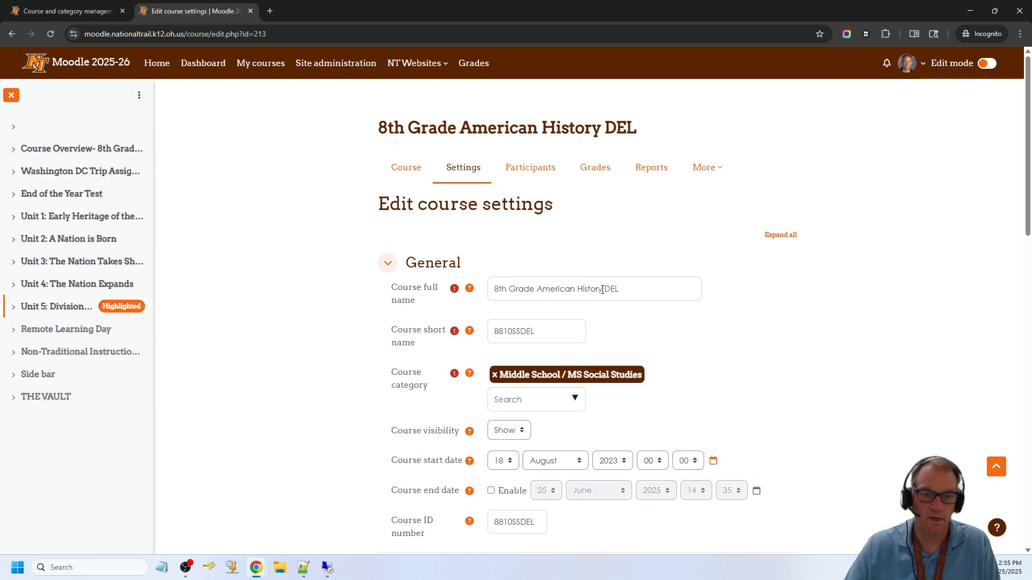
{"action": "left_click_drag", "start_coordinate": [601, 290], "coordinate": [491, 293]}
{"action": "key", "text": "ctrl+c"}
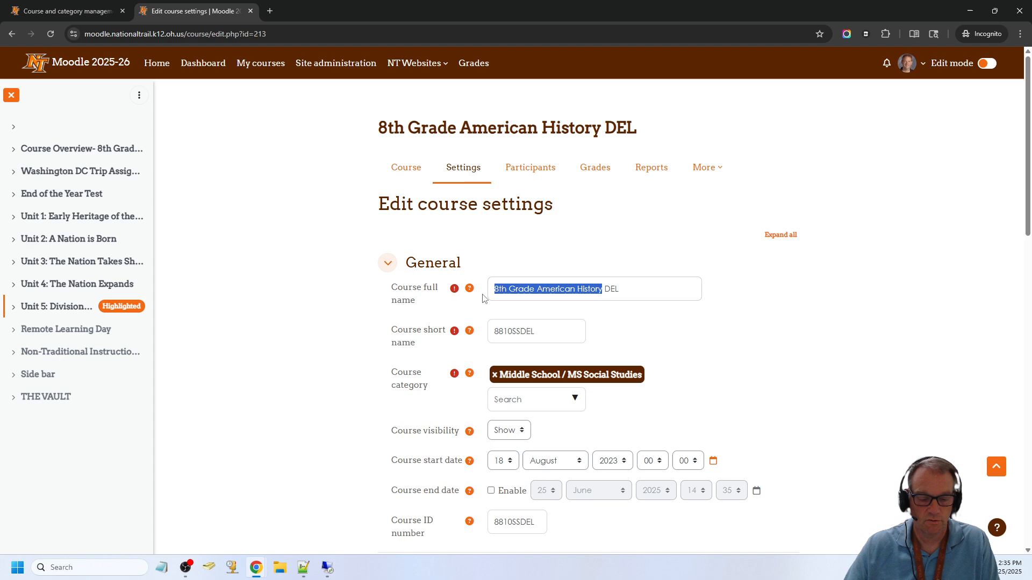
{"action": "left_click_drag", "start_coordinate": [528, 10], "coordinate": [1031, 13]}
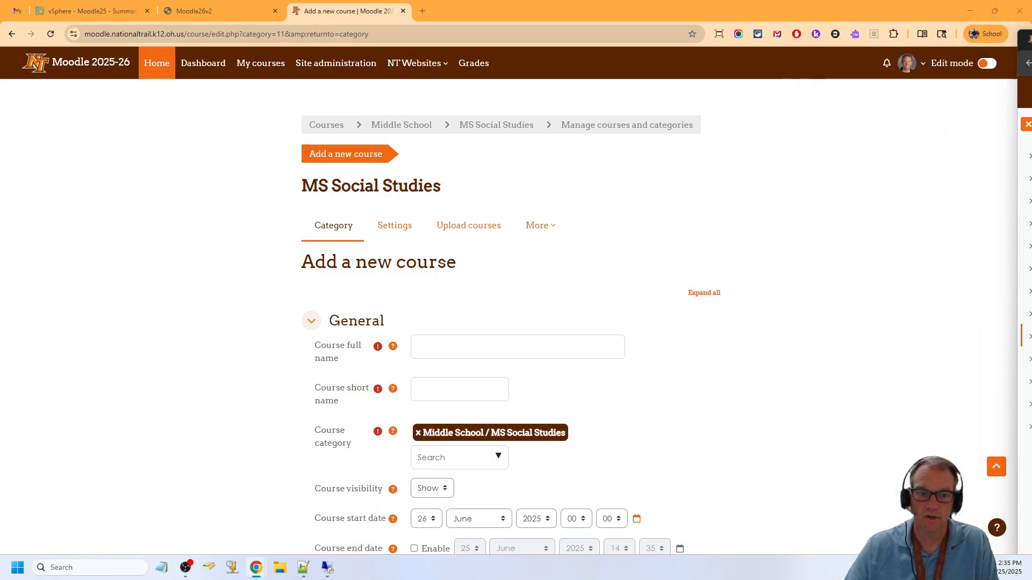
{"action": "left_click", "coordinate": [544, 349]}
{"action": "key", "text": "ctrl+v"}
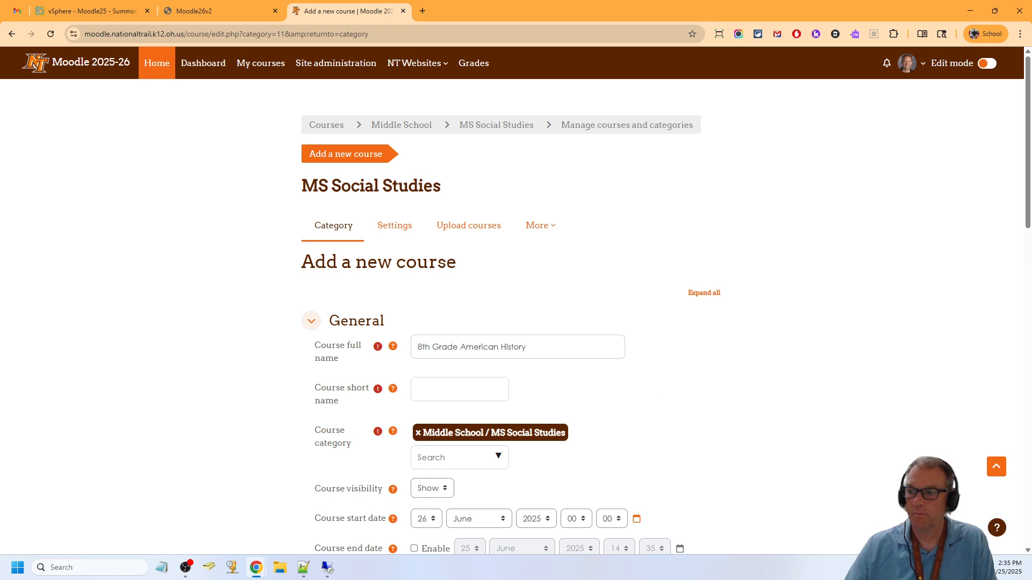
Set both the short name and the course ID number of the new course to 8810S
{"action": "key", "text": "alt+Tab"}
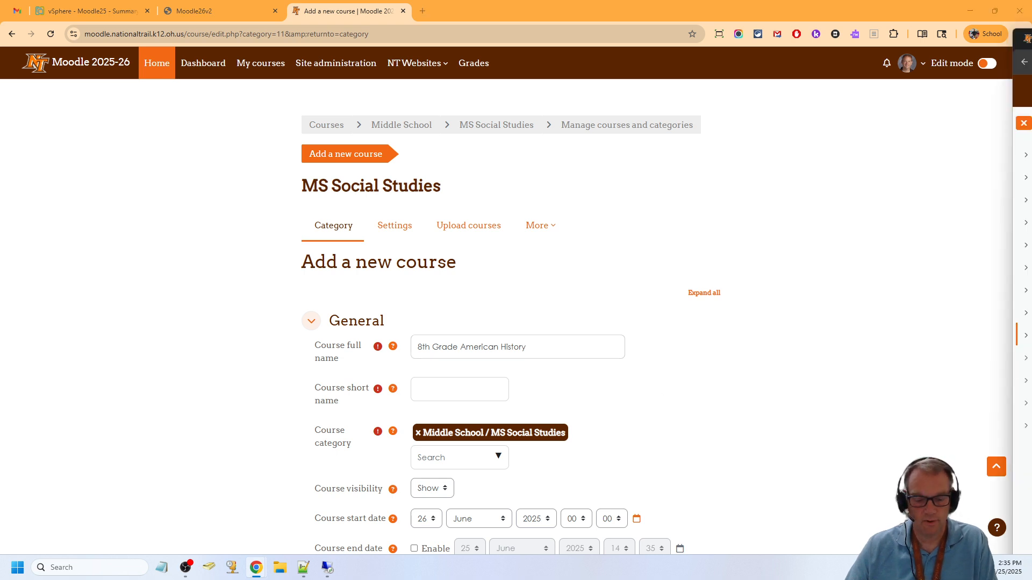
{"action": "left_click", "coordinate": [508, 400]}
{"action": "type", "text": "8810S"}
{"action": "scroll", "coordinate": [695, 383], "scroll_direction": "down", "scroll_amount": 3}
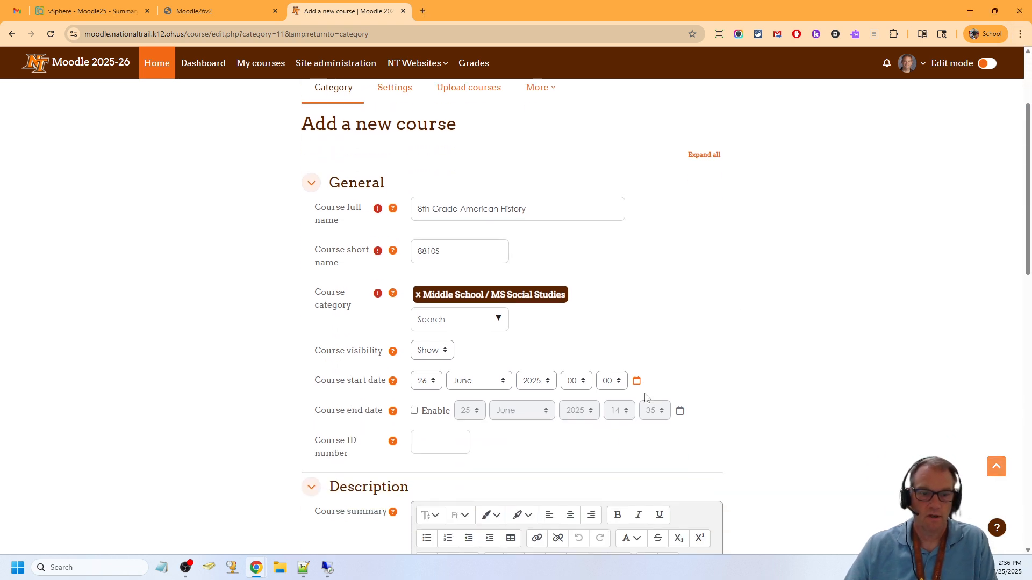
{"action": "type", "text": "8810S"}
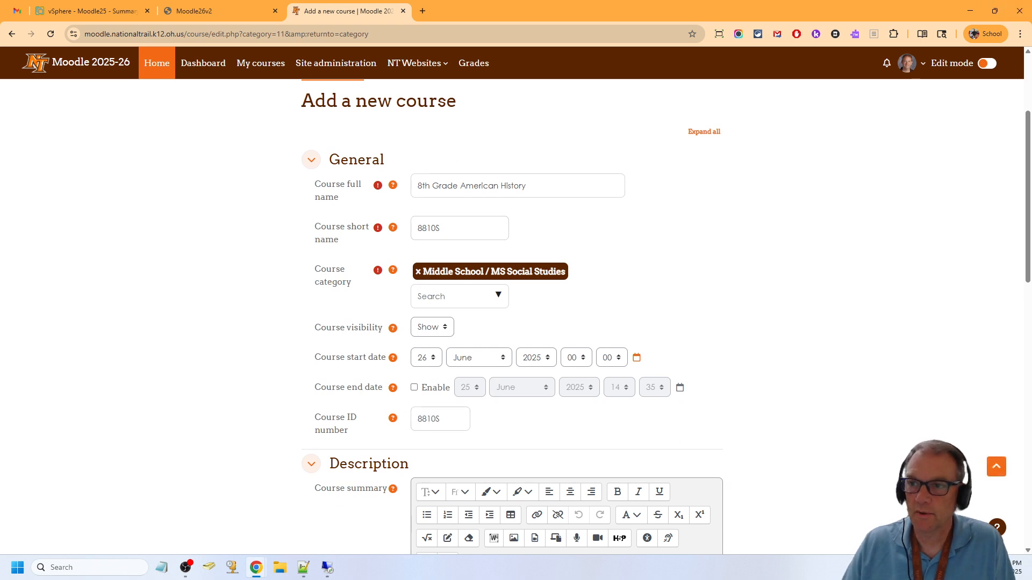
Arrange the new-course window and the old course's settings window side by side, and close the old course's index drawer
{"action": "left_click_drag", "start_coordinate": [903, 12], "coordinate": [458, 18]}
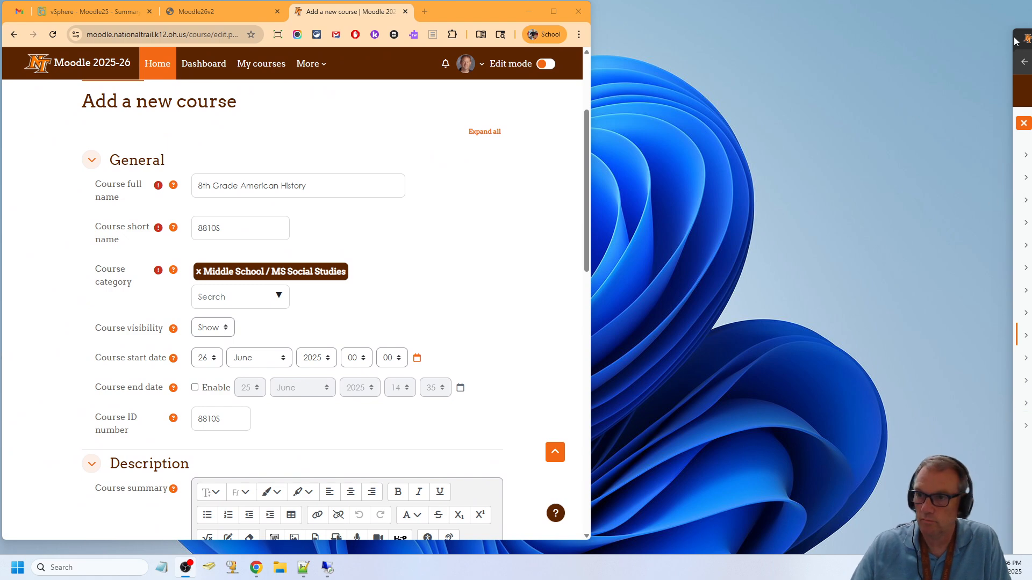
{"action": "left_click_drag", "start_coordinate": [1017, 41], "coordinate": [445, 12]}
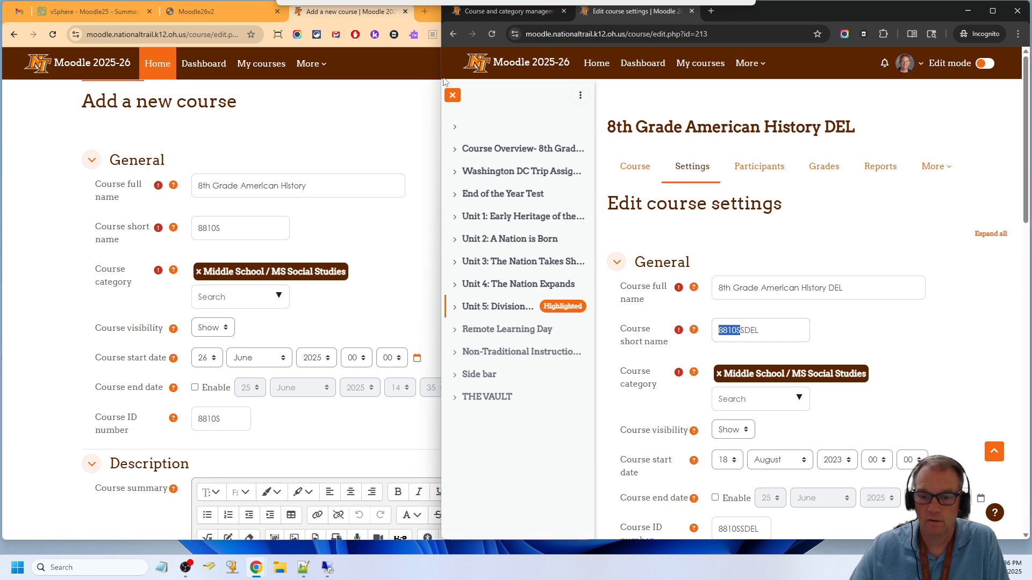
{"action": "left_click", "coordinate": [489, 12]}
{"action": "left_click", "coordinate": [680, 12]}
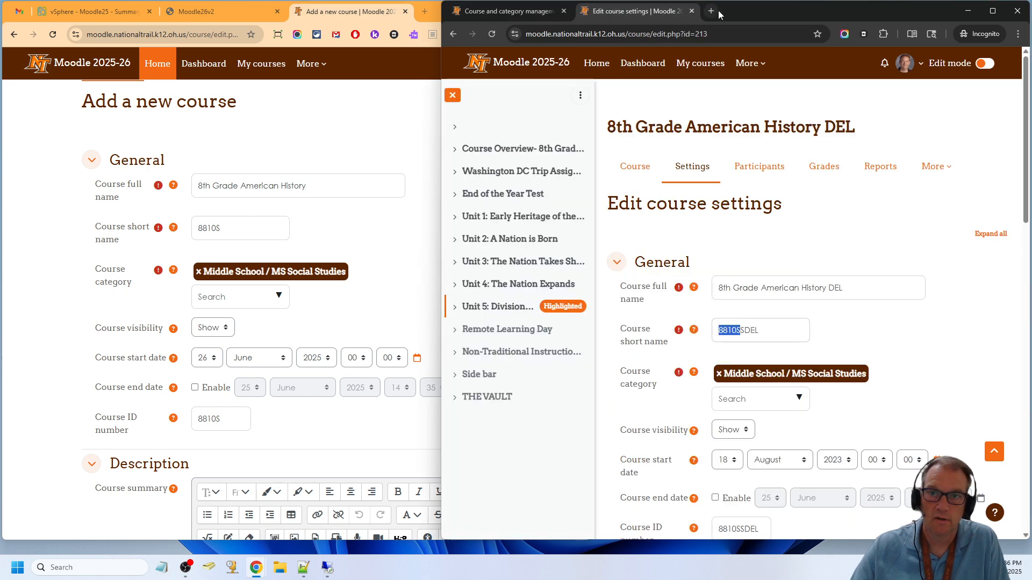
{"action": "left_click_drag", "start_coordinate": [718, 10], "coordinate": [443, 40]}
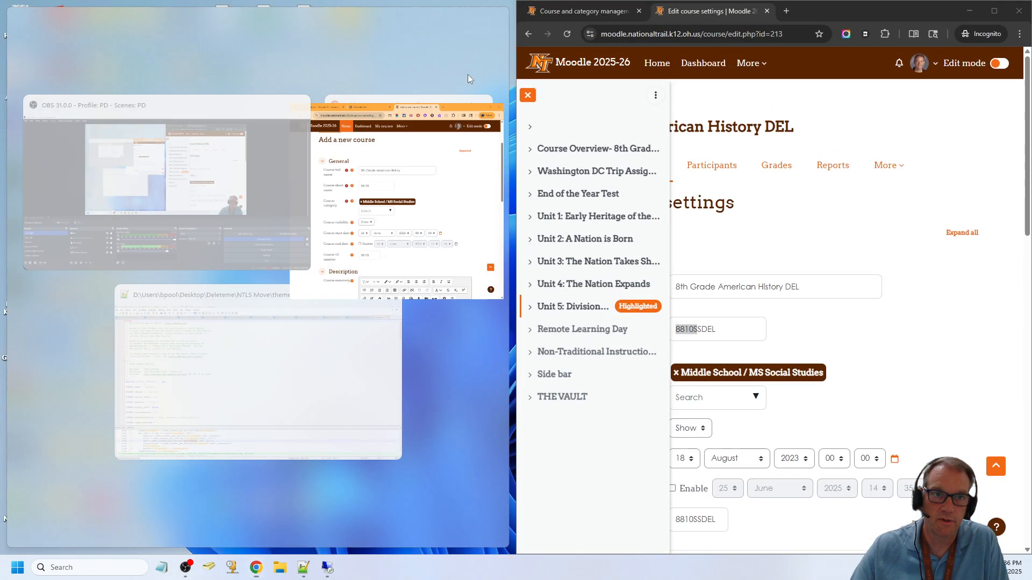
{"action": "left_click", "coordinate": [406, 161]}
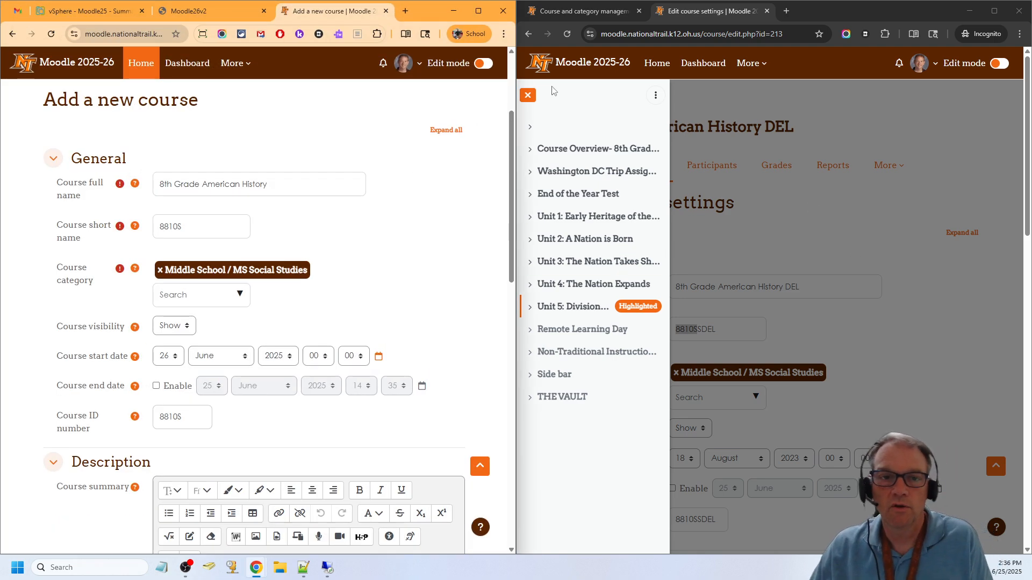
{"action": "left_click", "coordinate": [527, 95]}
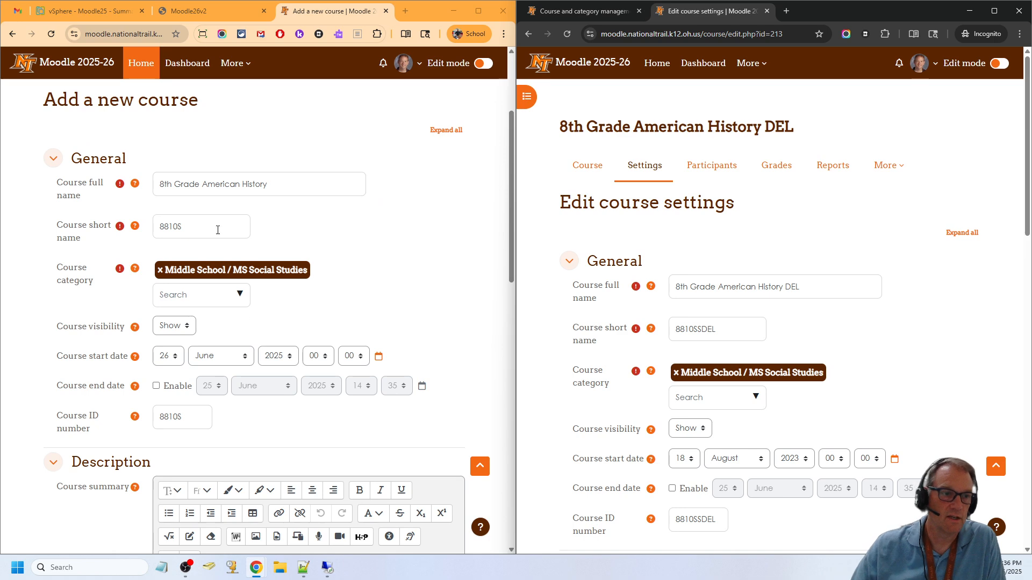
Expand all settings sections in both the new course form and the old course's settings
{"action": "scroll", "coordinate": [281, 230], "scroll_direction": "up", "scroll_amount": 2}
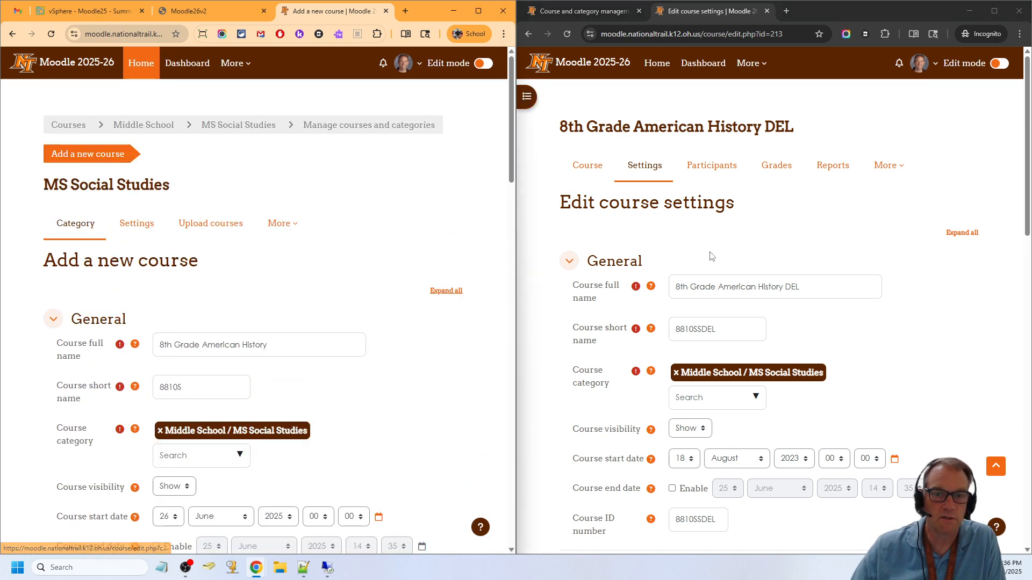
{"action": "left_click", "coordinate": [444, 290]}
{"action": "left_click", "coordinate": [962, 234]}
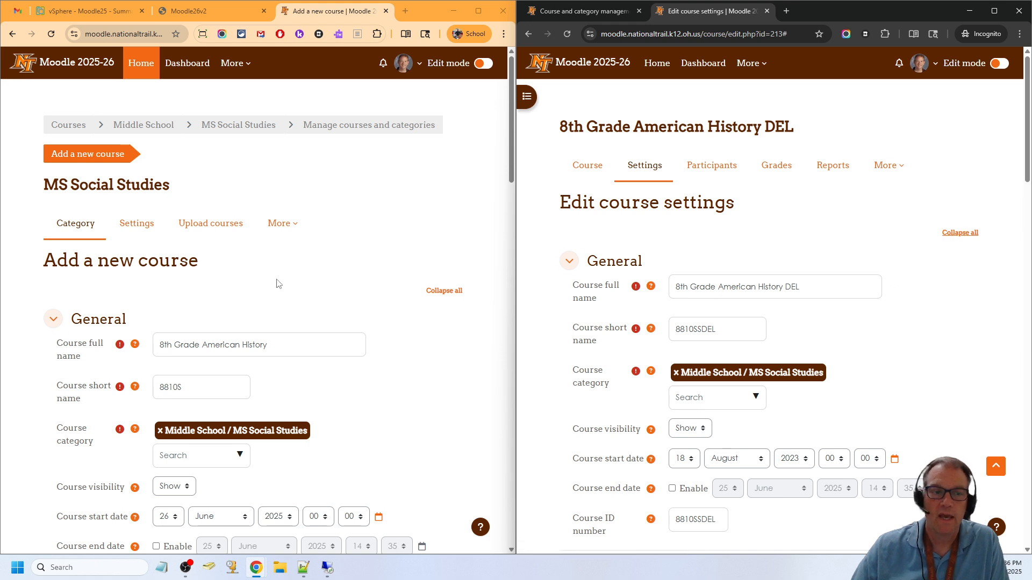
Compare the new course's settings with the old course's and set Show activity dates to No in the new course
{"action": "scroll", "coordinate": [318, 255], "scroll_direction": "down", "scroll_amount": 3}
{"action": "scroll", "coordinate": [781, 257], "scroll_direction": "down", "scroll_amount": 3}
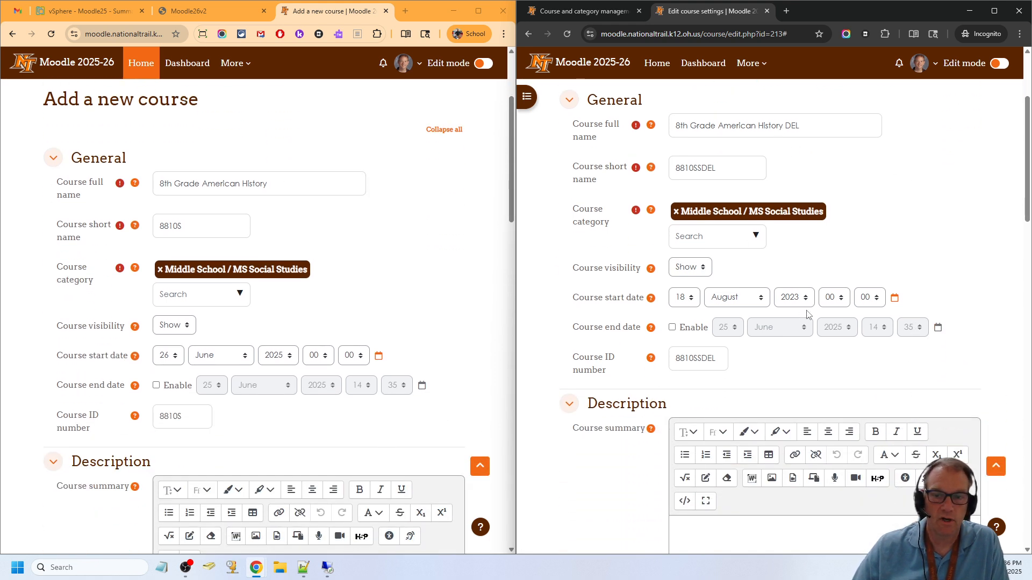
{"action": "scroll", "coordinate": [806, 316], "scroll_direction": "down", "scroll_amount": 10}
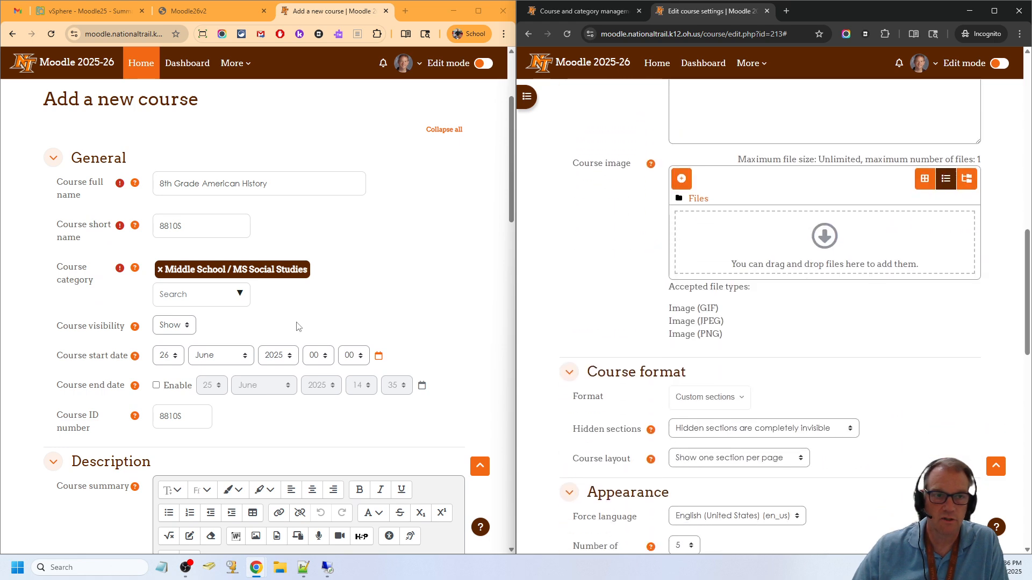
{"action": "scroll", "coordinate": [845, 290], "scroll_direction": "up", "scroll_amount": 13}
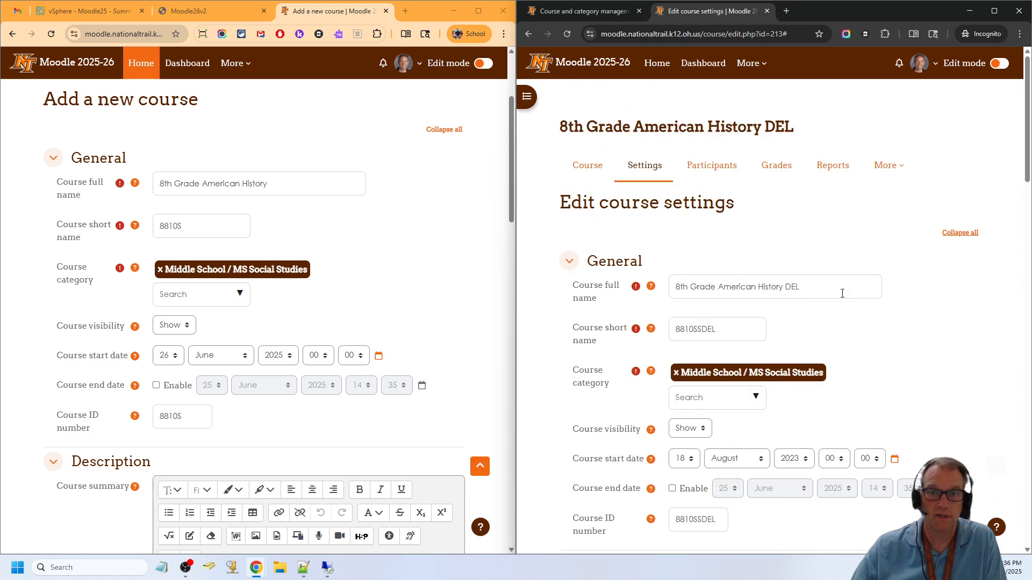
{"action": "scroll", "coordinate": [782, 330], "scroll_direction": "down", "scroll_amount": 10}
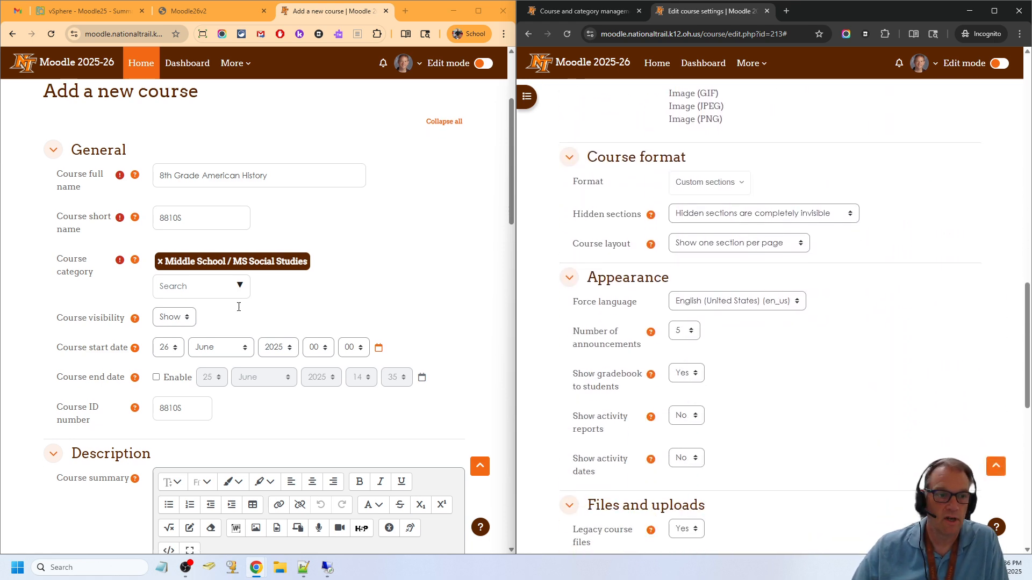
{"action": "scroll", "coordinate": [237, 307], "scroll_direction": "down", "scroll_amount": 15}
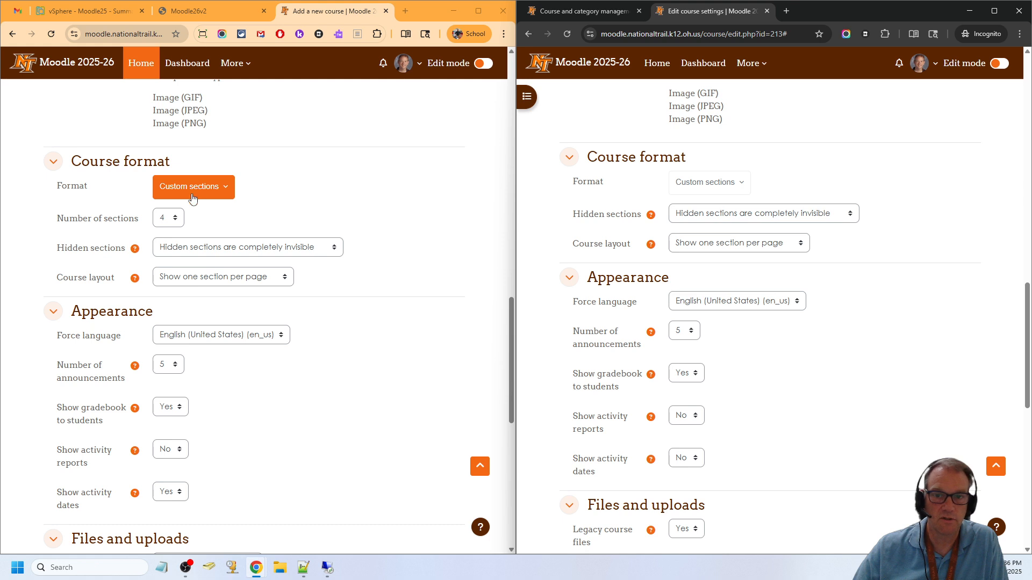
{"action": "scroll", "coordinate": [406, 222], "scroll_direction": "down", "scroll_amount": 1}
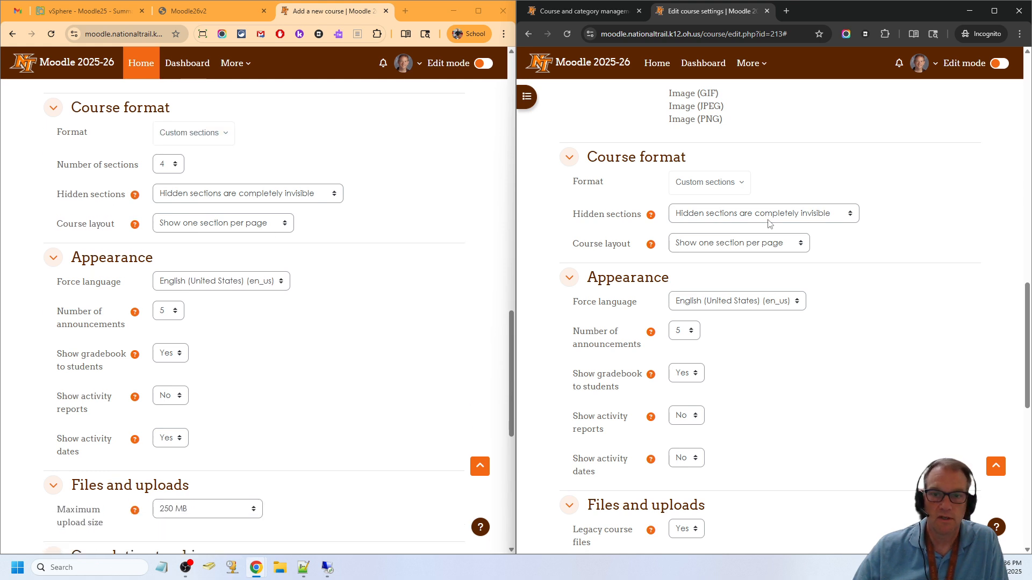
{"action": "scroll", "coordinate": [913, 275], "scroll_direction": "down", "scroll_amount": 3}
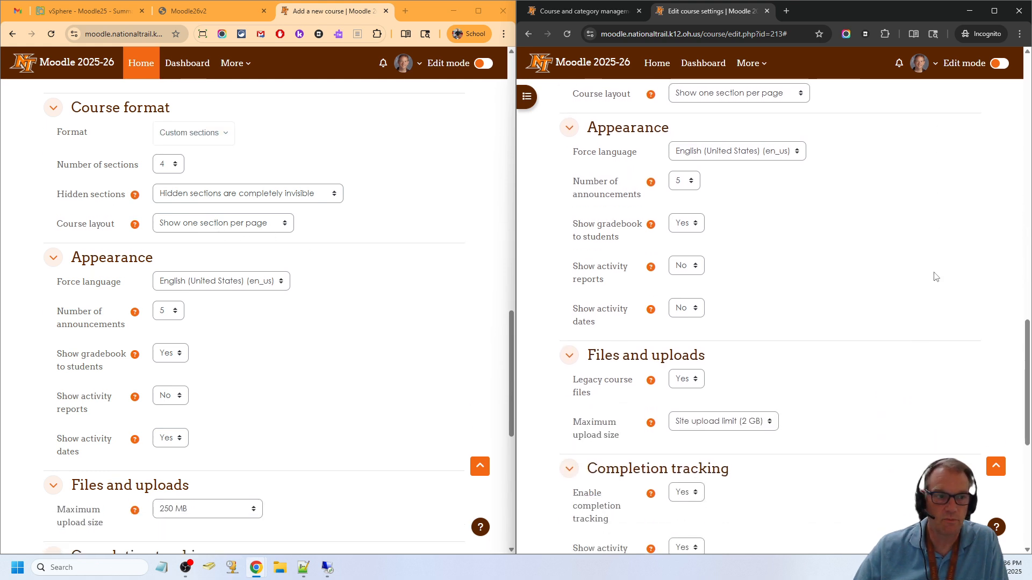
{"action": "scroll", "coordinate": [933, 276], "scroll_direction": "up", "scroll_amount": 1}
{"action": "scroll", "coordinate": [485, 261], "scroll_direction": "down", "scroll_amount": 1}
{"action": "scroll", "coordinate": [338, 212], "scroll_direction": "down", "scroll_amount": 1}
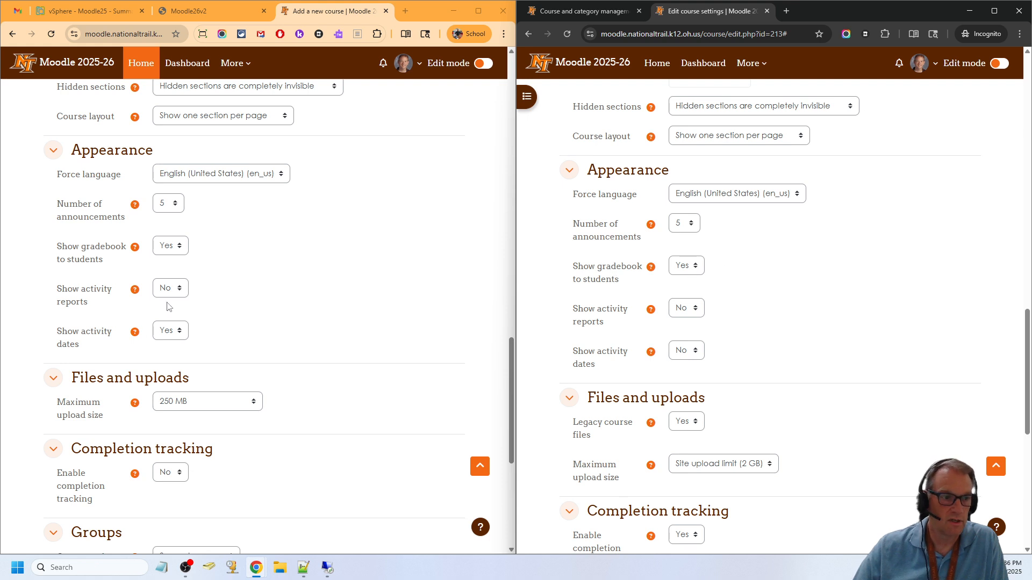
{"action": "left_click", "coordinate": [163, 337]}
{"action": "left_click", "coordinate": [164, 346]}
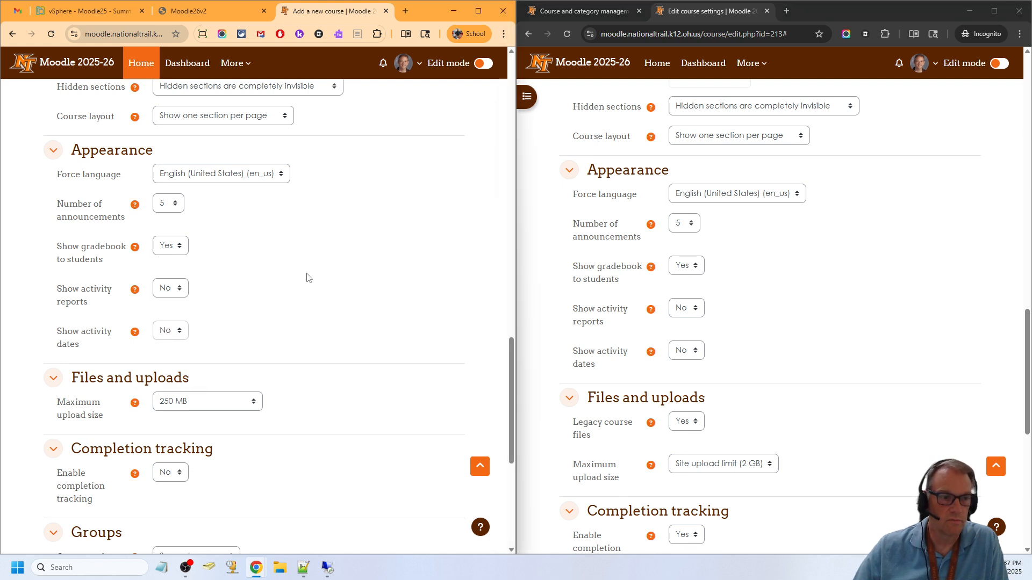
Set Enable completion tracking to Yes for the new course, then save and display it
{"action": "scroll", "coordinate": [307, 278], "scroll_direction": "down", "scroll_amount": 2}
{"action": "scroll", "coordinate": [307, 277], "scroll_direction": "down", "scroll_amount": 3}
{"action": "scroll", "coordinate": [907, 259], "scroll_direction": "down", "scroll_amount": 5}
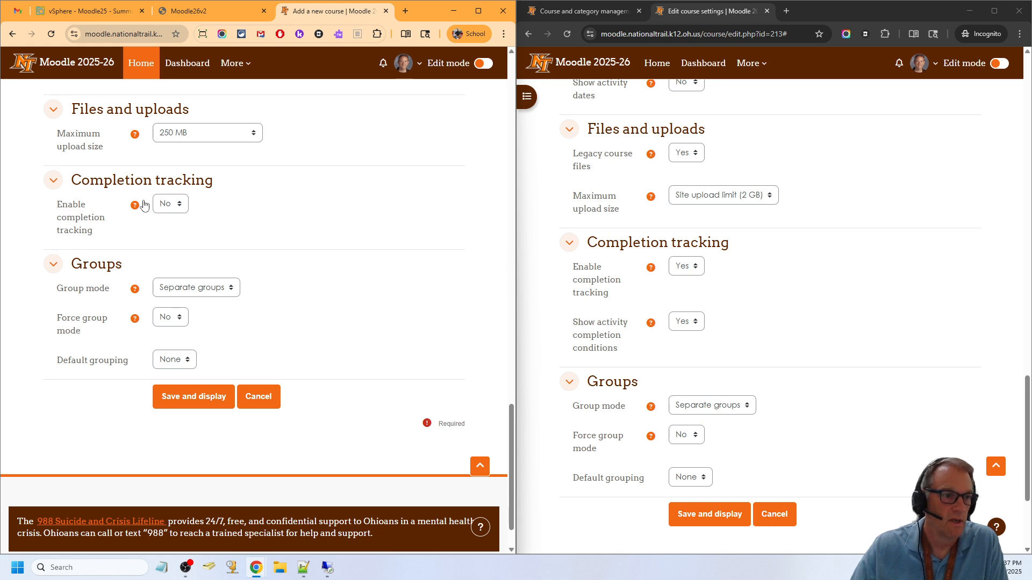
{"action": "left_click", "coordinate": [166, 208]}
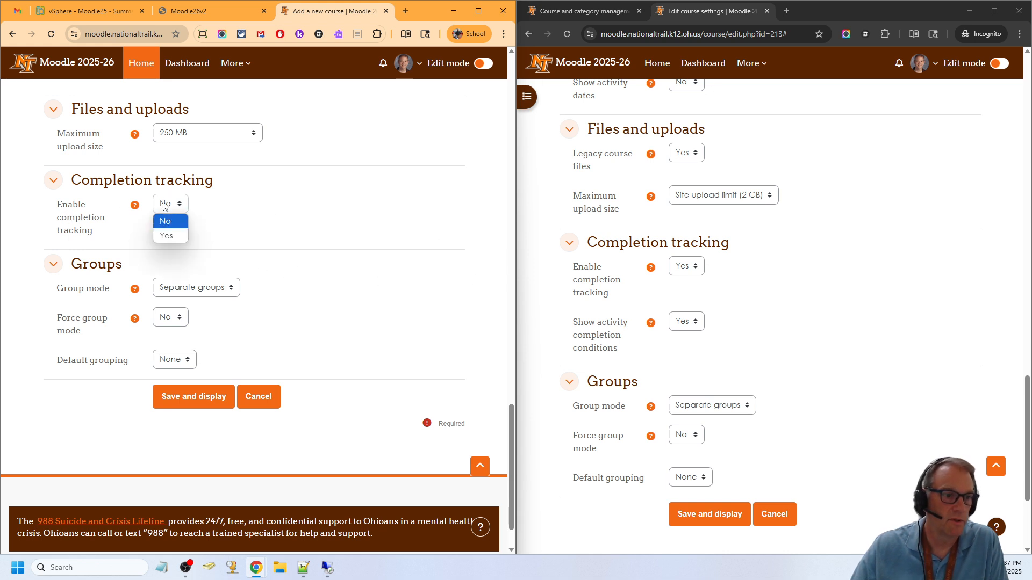
{"action": "left_click", "coordinate": [169, 237]}
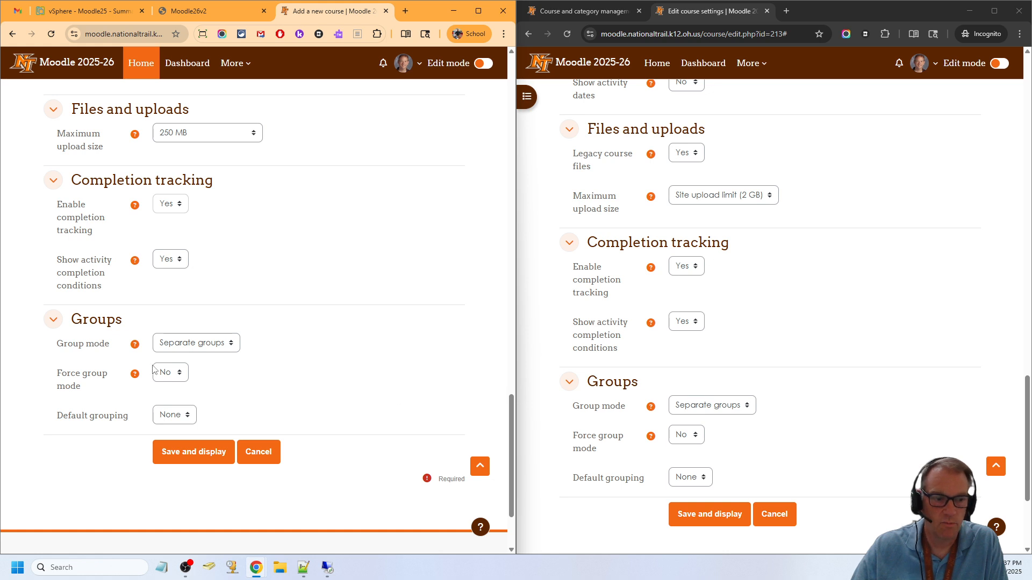
{"action": "left_click", "coordinate": [190, 455]}
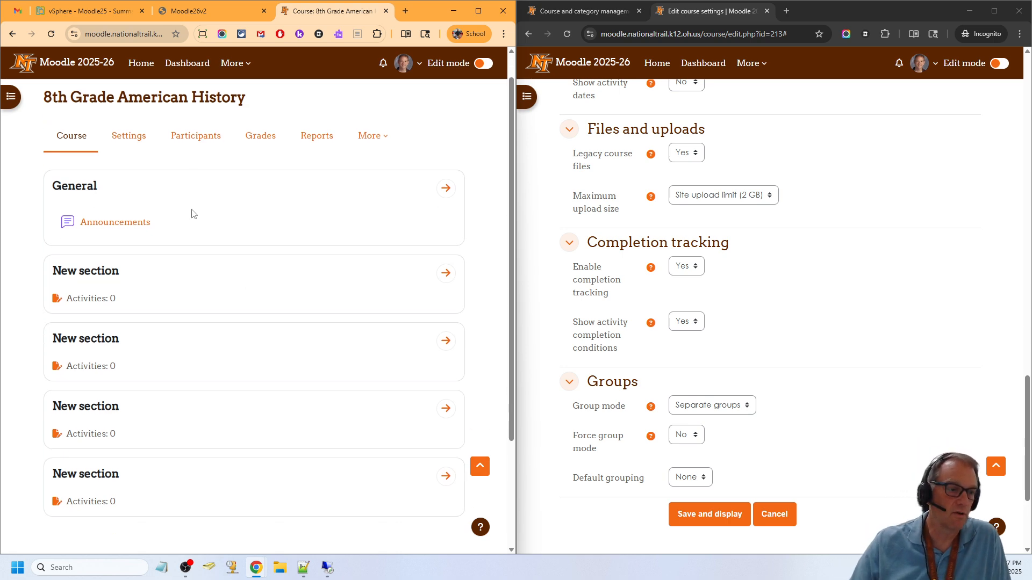
Open the Course reuse import page of the new 8th Grade American History course
{"action": "scroll", "coordinate": [209, 344], "scroll_direction": "down", "scroll_amount": 5}
{"action": "scroll", "coordinate": [214, 341], "scroll_direction": "up", "scroll_amount": 5}
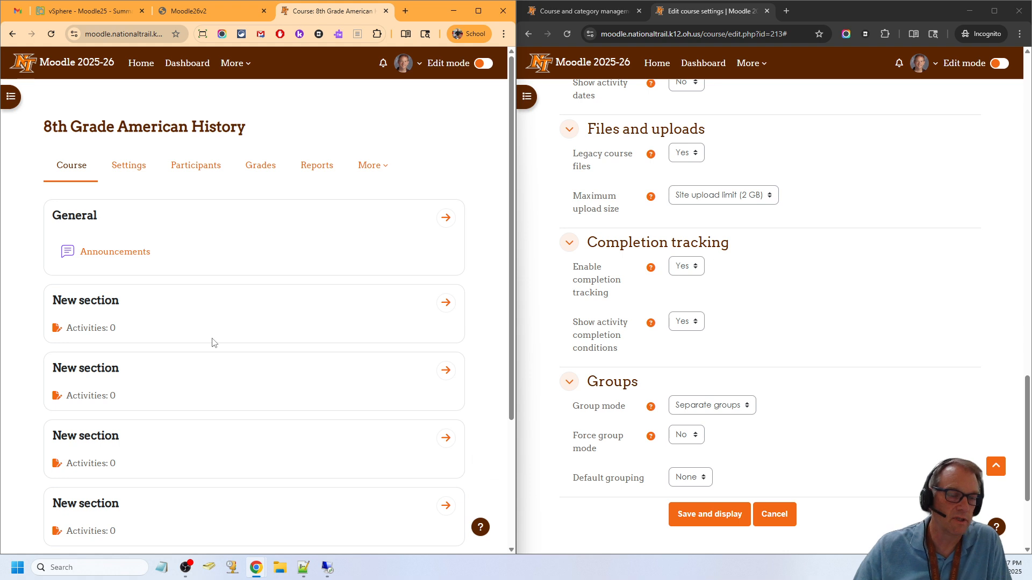
{"action": "left_click", "coordinate": [371, 170]}
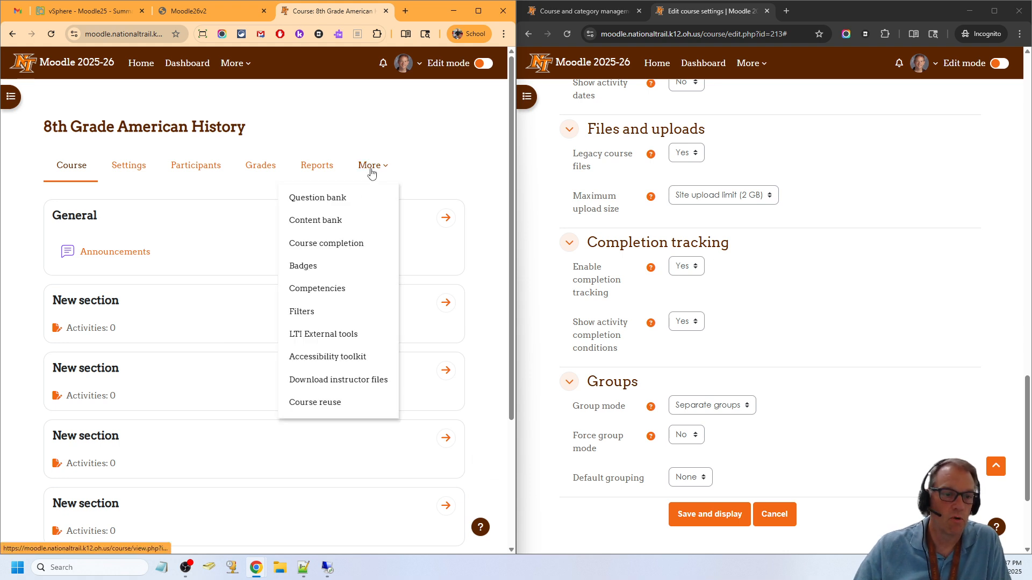
{"action": "left_click", "coordinate": [315, 403]}
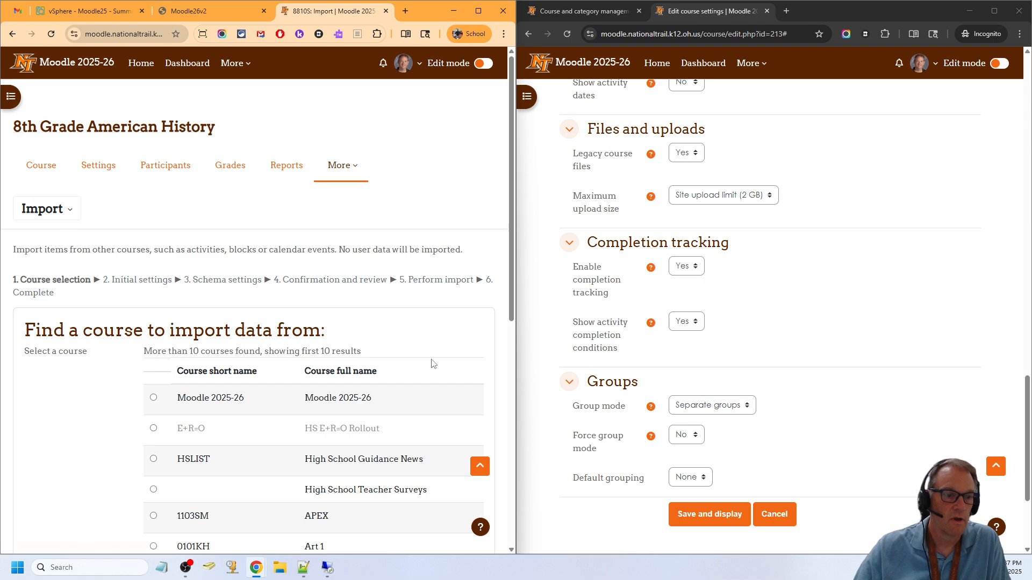
Search the courses available for import for social studies
{"action": "scroll", "coordinate": [399, 358], "scroll_direction": "down", "scroll_amount": 6}
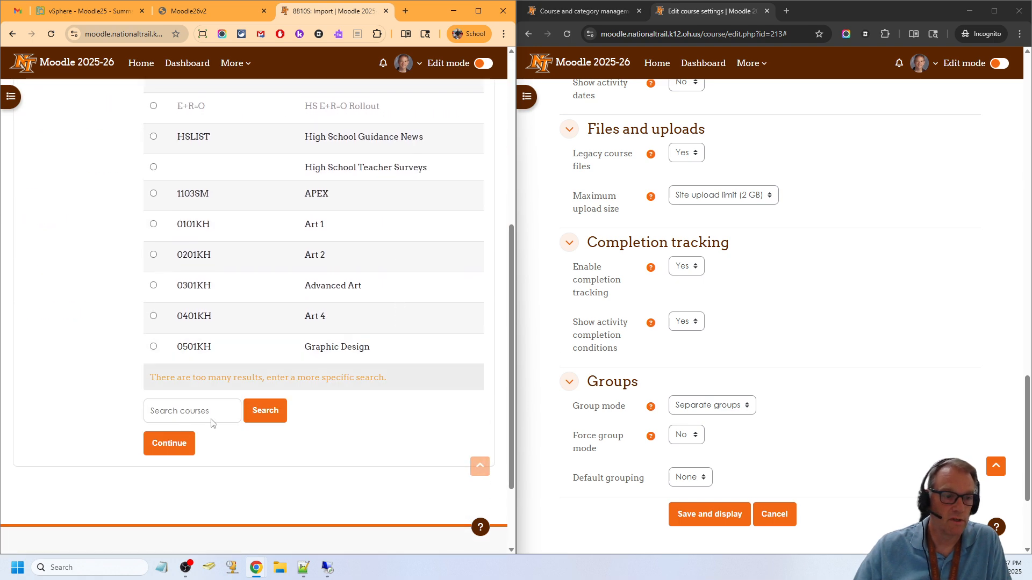
{"action": "left_click", "coordinate": [200, 411]}
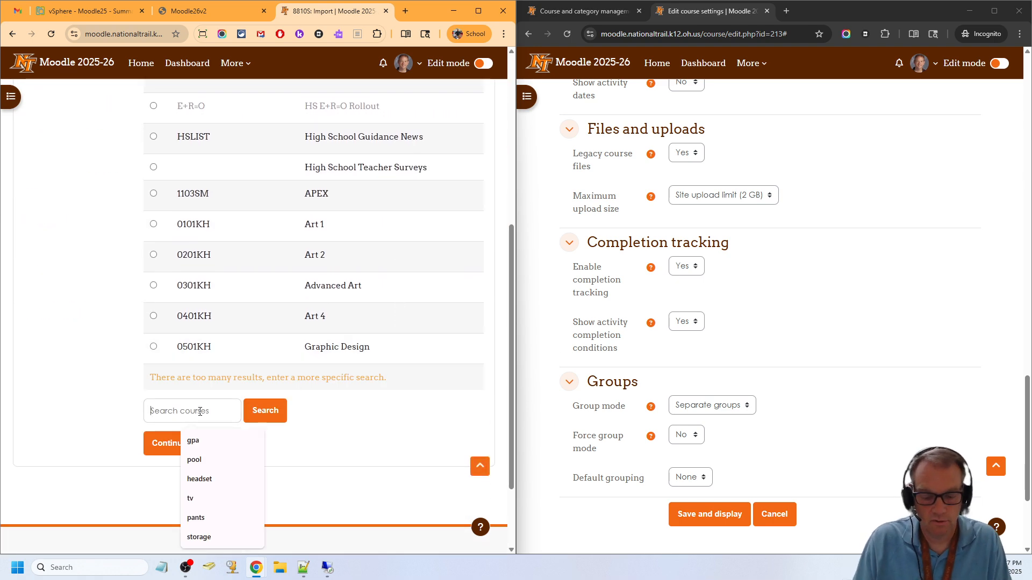
{"action": "type", "text": "social studies"}
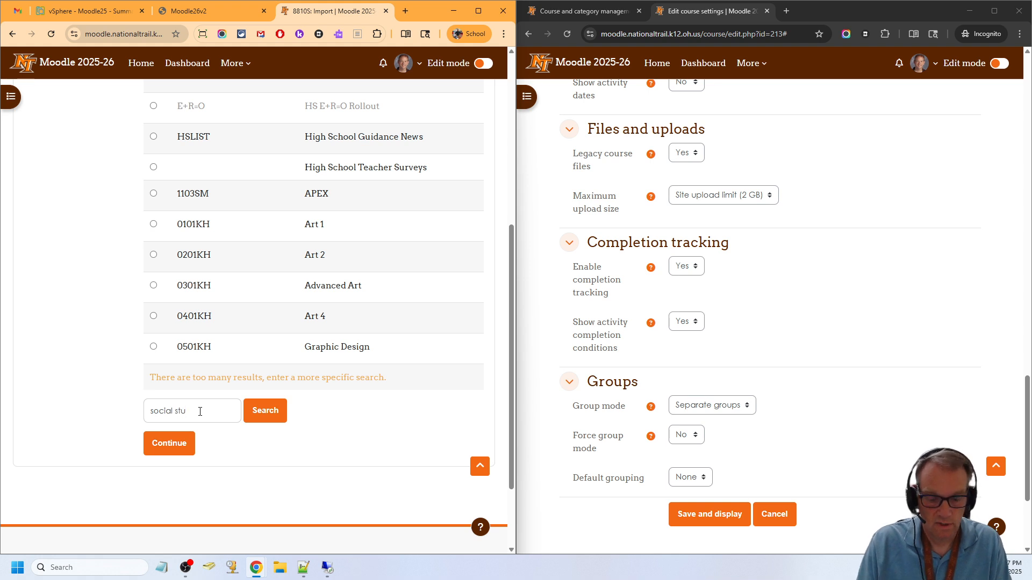
{"action": "left_click", "coordinate": [272, 411]}
{"action": "scroll", "coordinate": [376, 339], "scroll_direction": "down", "scroll_amount": 3}
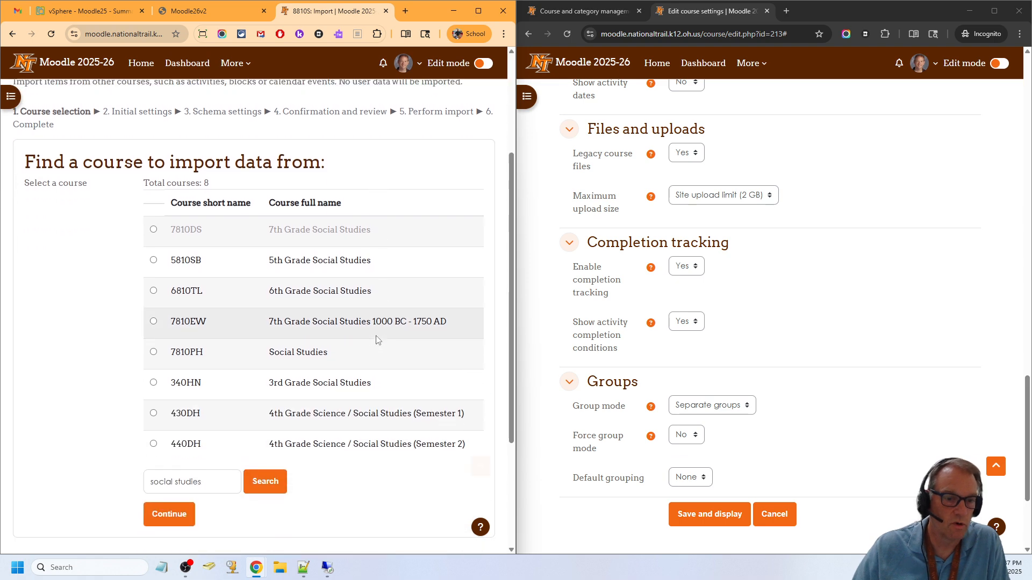
{"action": "scroll", "coordinate": [376, 360], "scroll_direction": "up", "scroll_amount": 1}
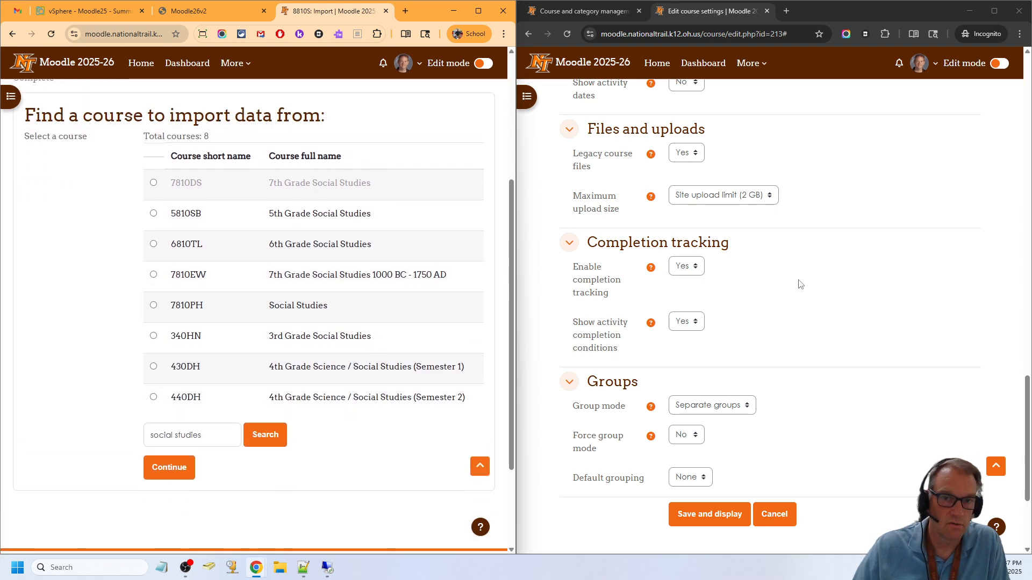
Copy 8th Grade American History from the old course's title and search the import courses for it
{"action": "scroll", "coordinate": [800, 283], "scroll_direction": "up", "scroll_amount": 10}
{"action": "scroll", "coordinate": [799, 284], "scroll_direction": "up", "scroll_amount": 10}
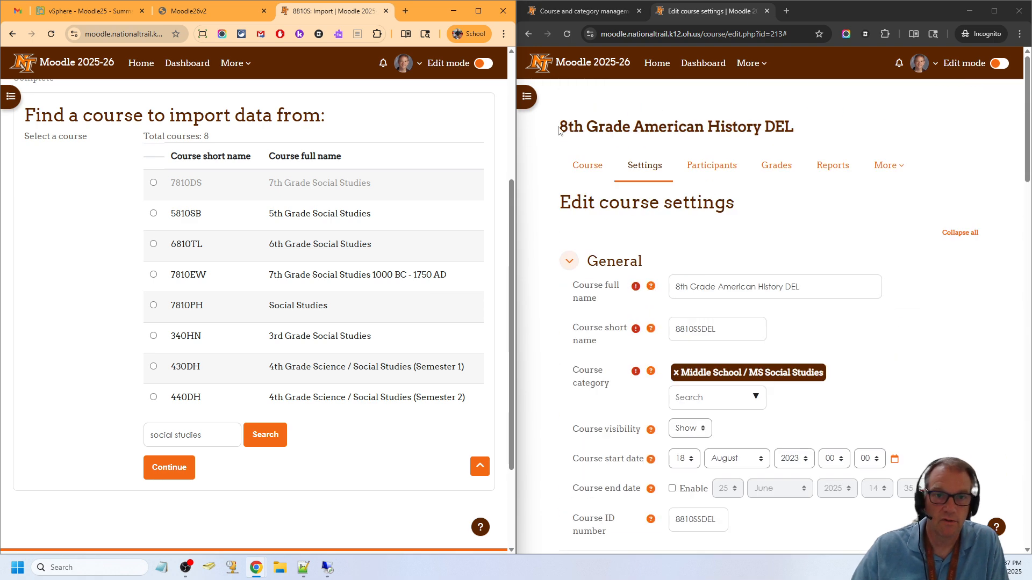
{"action": "left_click_drag", "start_coordinate": [561, 127], "coordinate": [761, 123]}
{"action": "key", "text": "ctrl+c"}
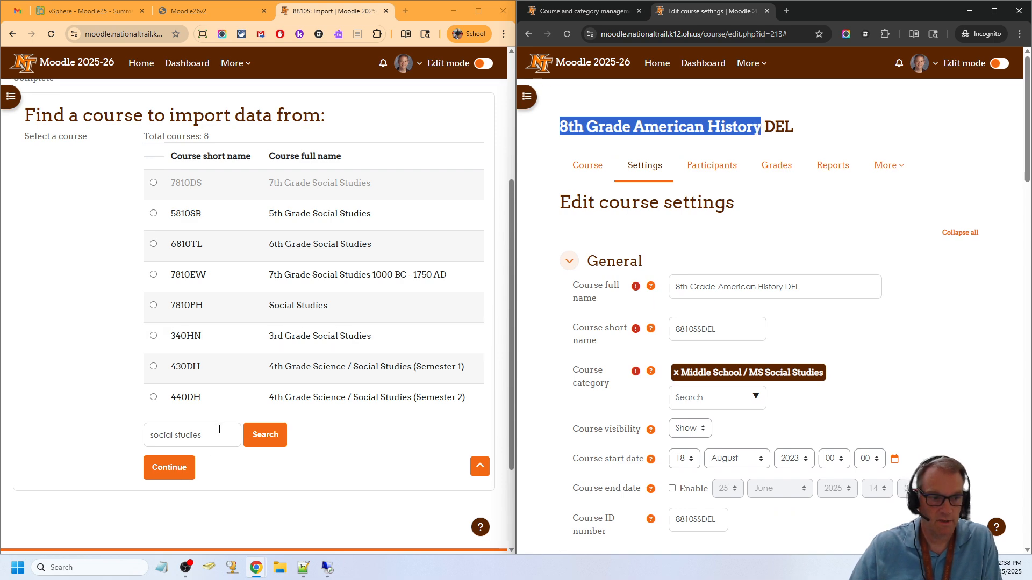
{"action": "left_click_drag", "start_coordinate": [219, 433], "coordinate": [88, 430]}
{"action": "key", "text": "ctrl+v"}
{"action": "left_click", "coordinate": [267, 437]}
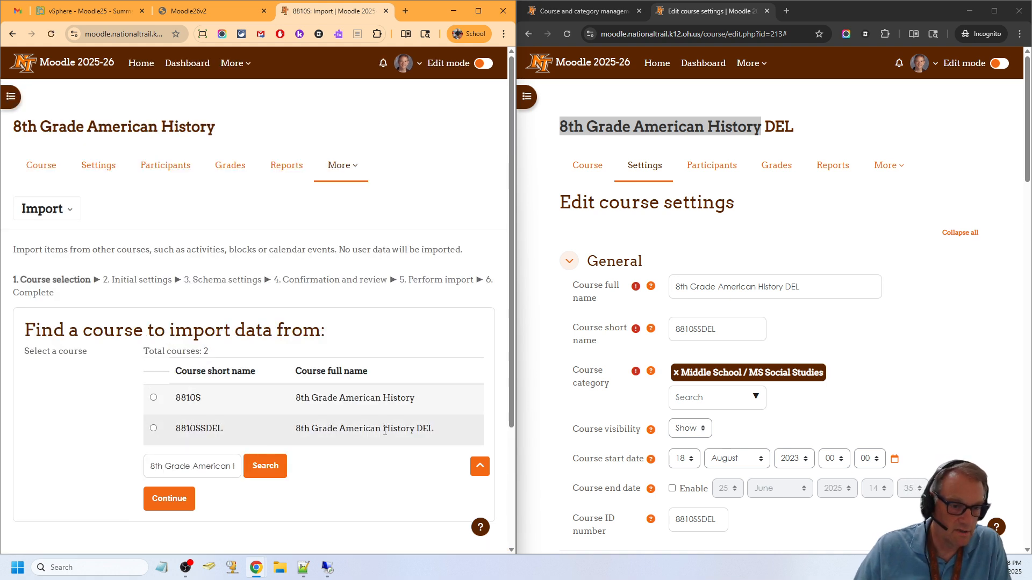
Choose the 8810SSDEL course as the import source, continue to the import settings, and maximize the window
{"action": "left_click", "coordinate": [154, 428]}
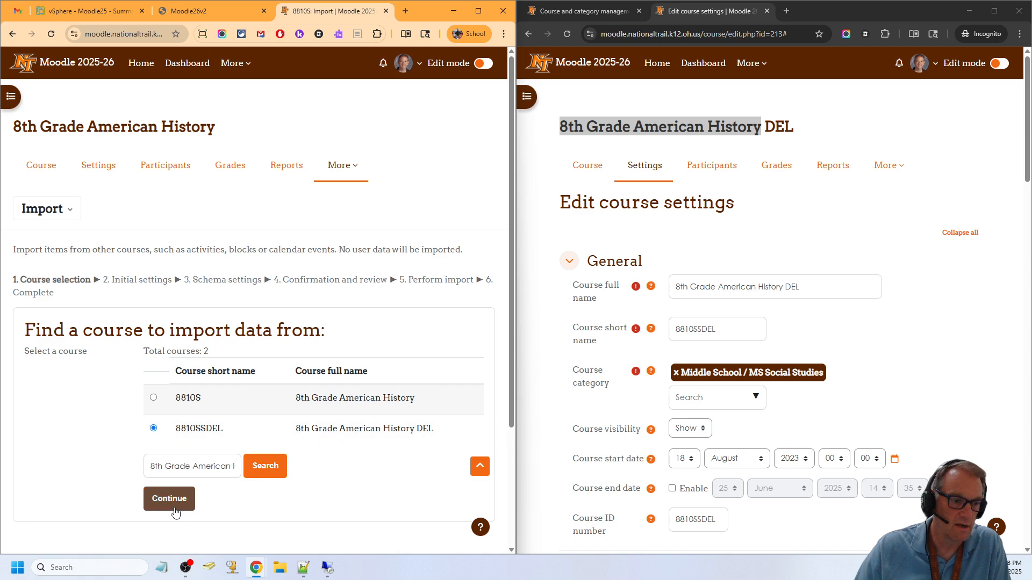
{"action": "left_click", "coordinate": [169, 498]}
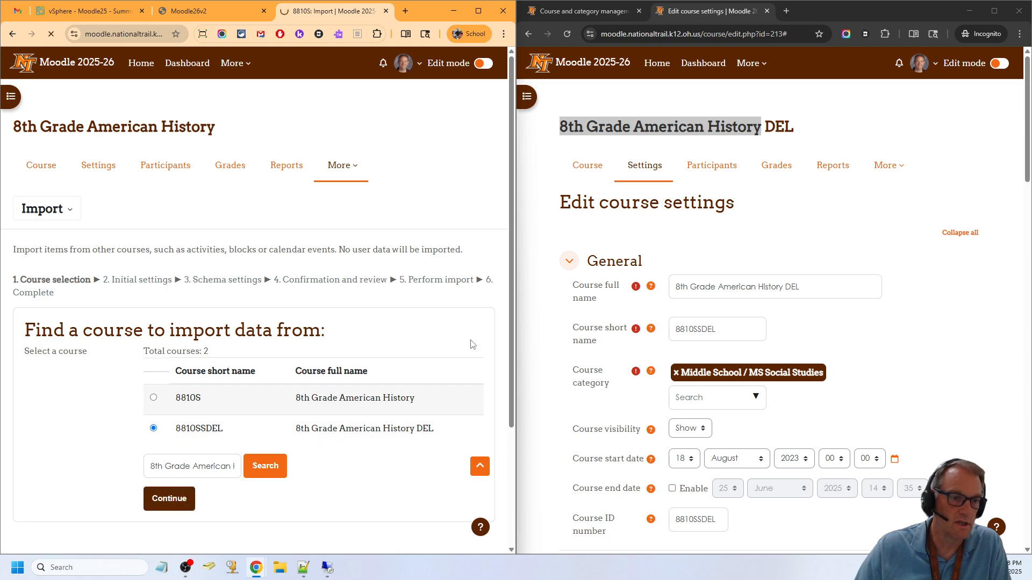
{"action": "left_click", "coordinate": [479, 9]}
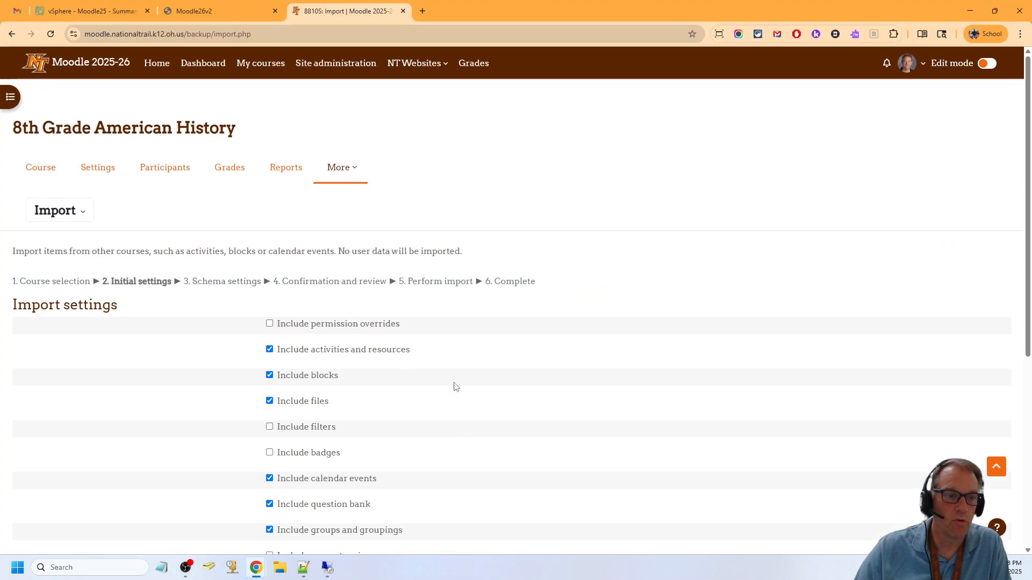
Import the old course's content with the default import settings, skipping straight to the final step
{"action": "scroll", "coordinate": [693, 275], "scroll_direction": "down", "scroll_amount": 4}
{"action": "scroll", "coordinate": [692, 275], "scroll_direction": "down", "scroll_amount": 1}
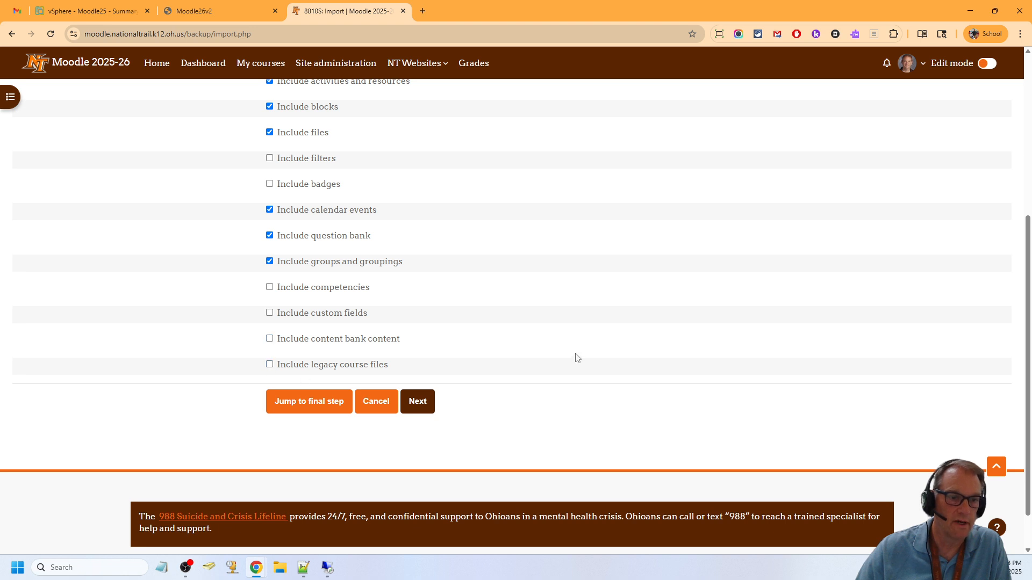
{"action": "scroll", "coordinate": [498, 316], "scroll_direction": "up", "scroll_amount": 2}
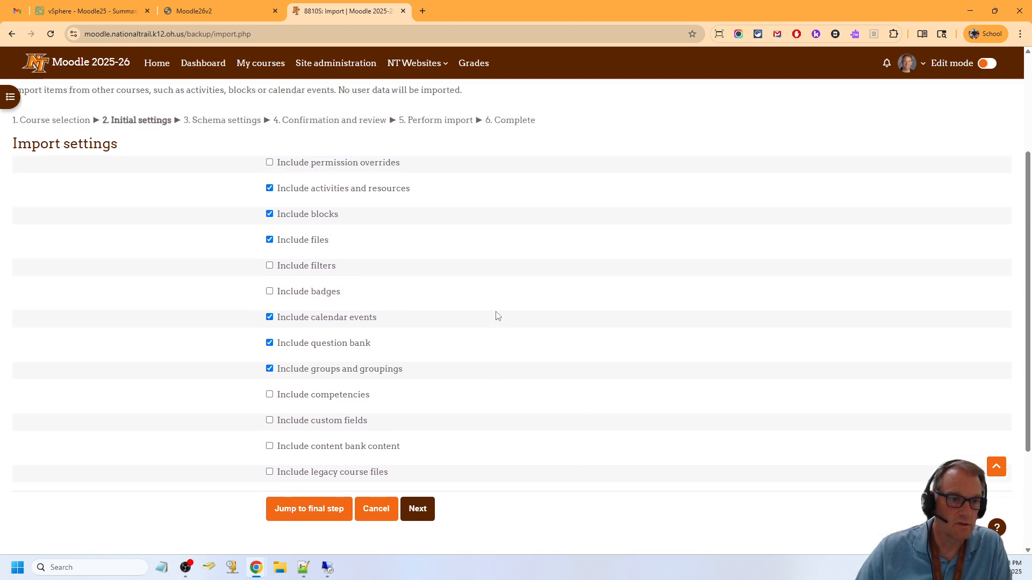
{"action": "left_click", "coordinate": [310, 509]}
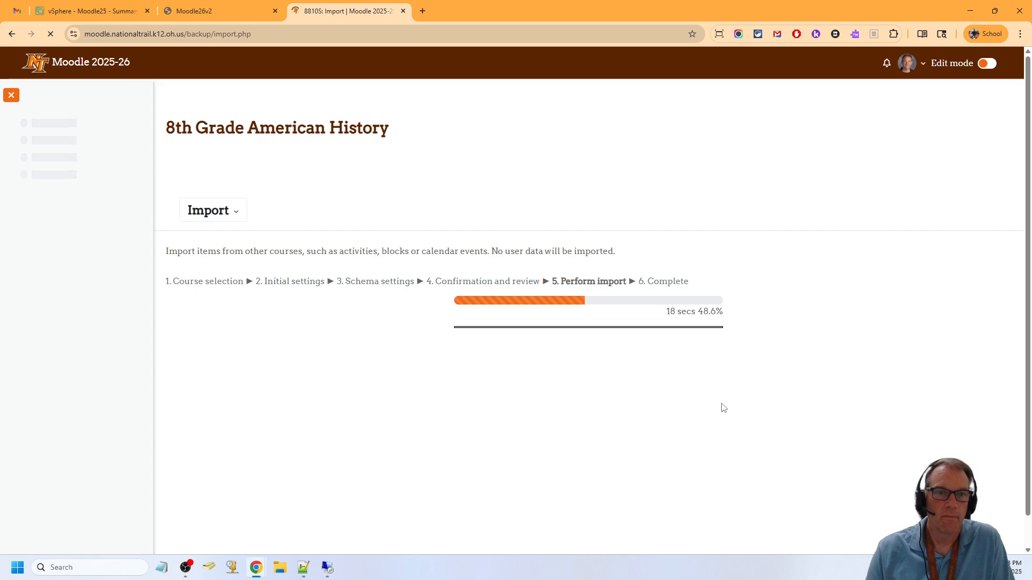
Arrange the two browser windows side by side, with the old course's page in one and the new course's page in the other after its import
{"action": "left_click", "coordinate": [995, 11]}
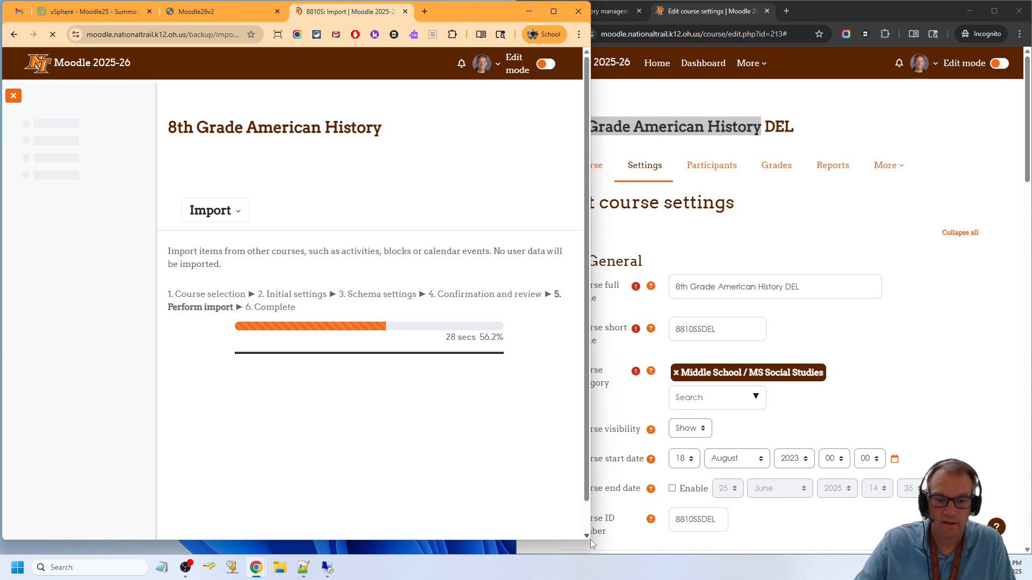
{"action": "left_click_drag", "start_coordinate": [588, 544], "coordinate": [514, 561]}
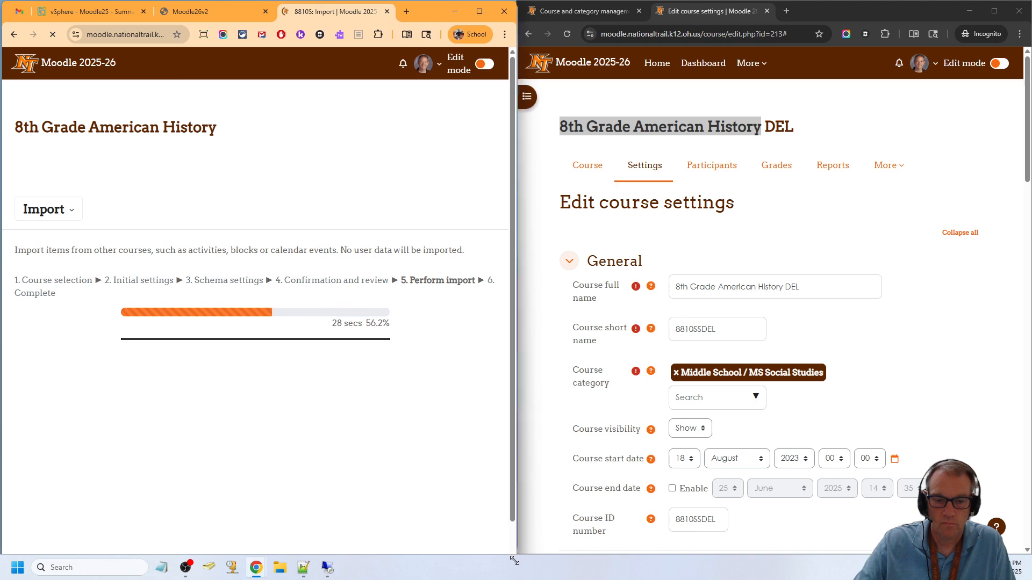
{"action": "left_click", "coordinate": [584, 167]}
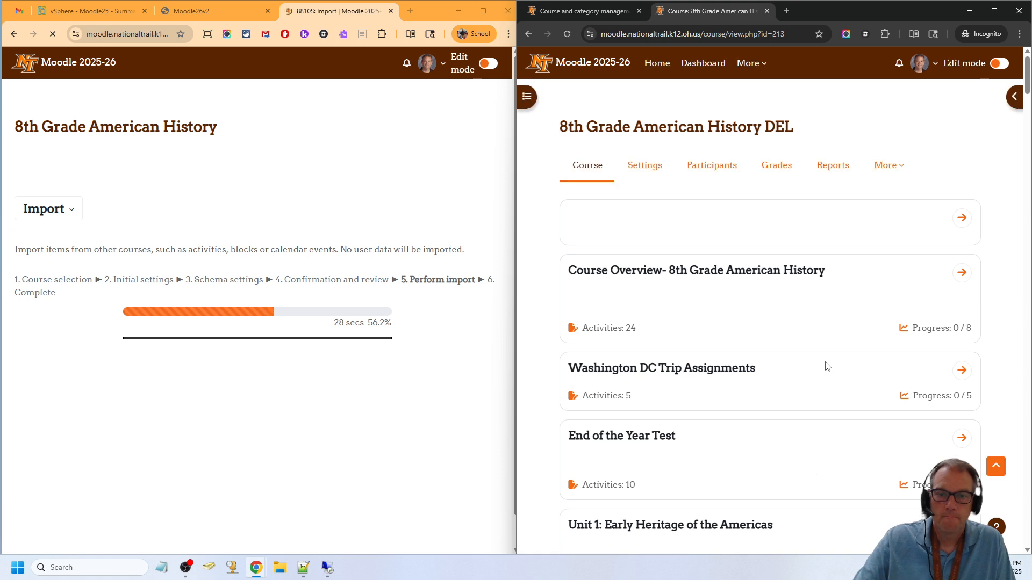
{"action": "scroll", "coordinate": [827, 376], "scroll_direction": "down", "scroll_amount": 2}
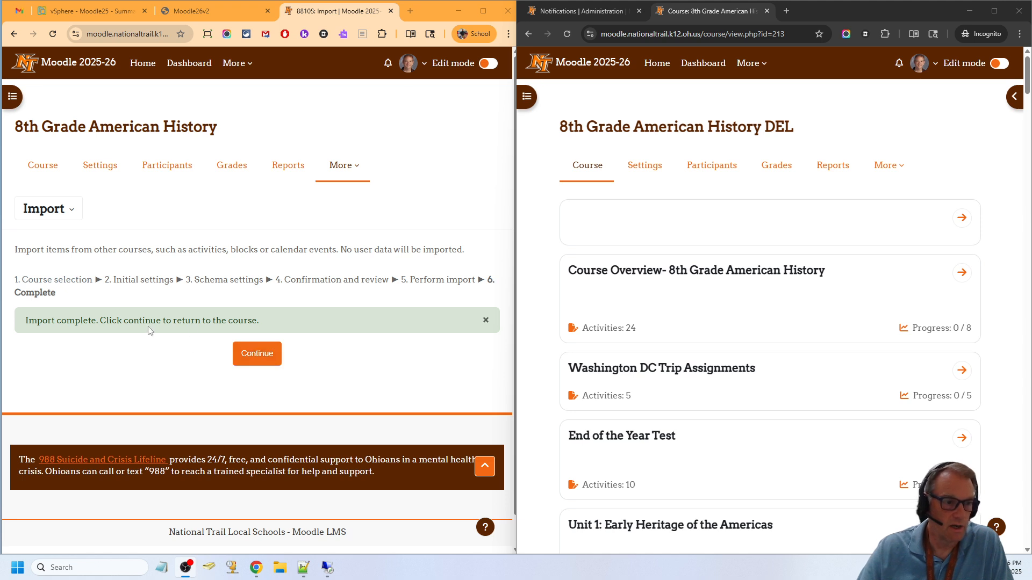
{"action": "left_click", "coordinate": [261, 359]}
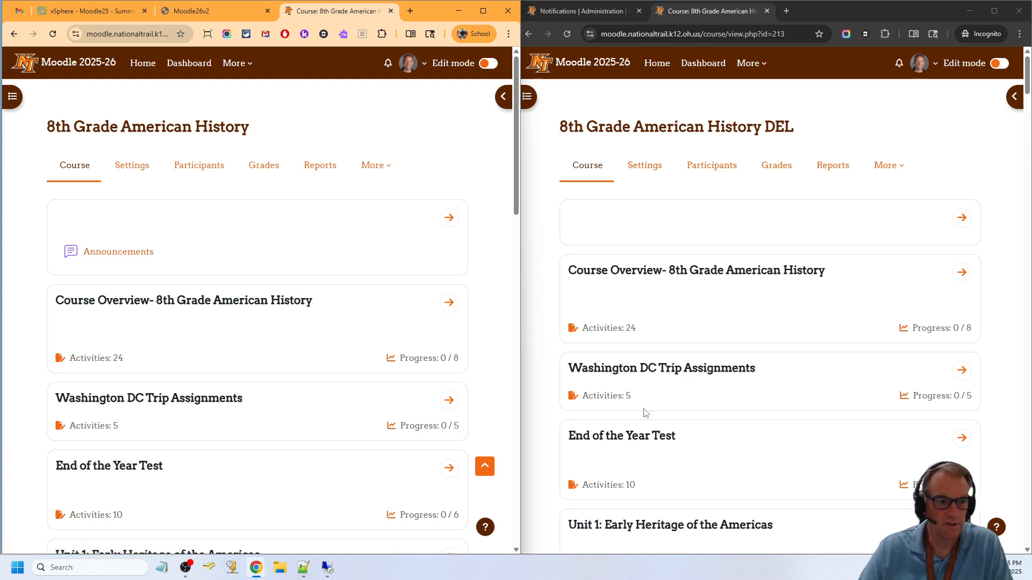
Compare the sections of the new and old 8th Grade American History courses, opening Washington DC Trip Assignments in both
{"action": "scroll", "coordinate": [210, 461], "scroll_direction": "down", "scroll_amount": 2}
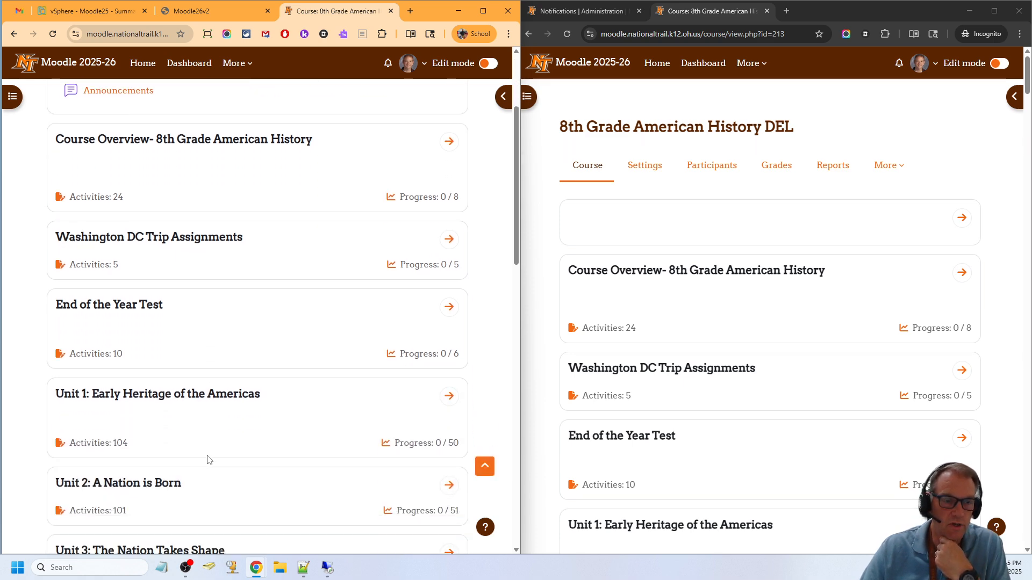
{"action": "scroll", "coordinate": [210, 460], "scroll_direction": "up", "scroll_amount": 3}
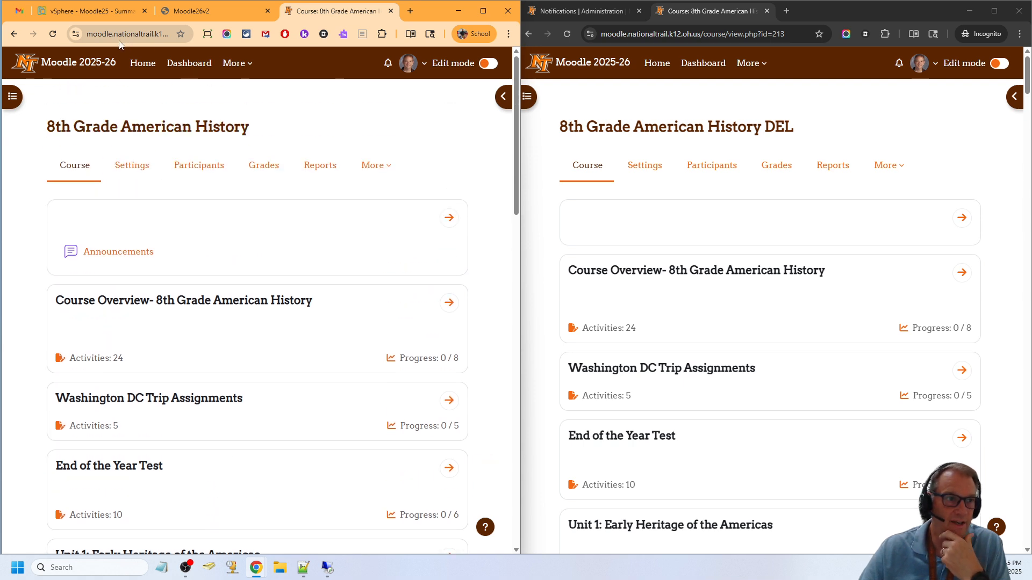
{"action": "left_click", "coordinate": [51, 35]}
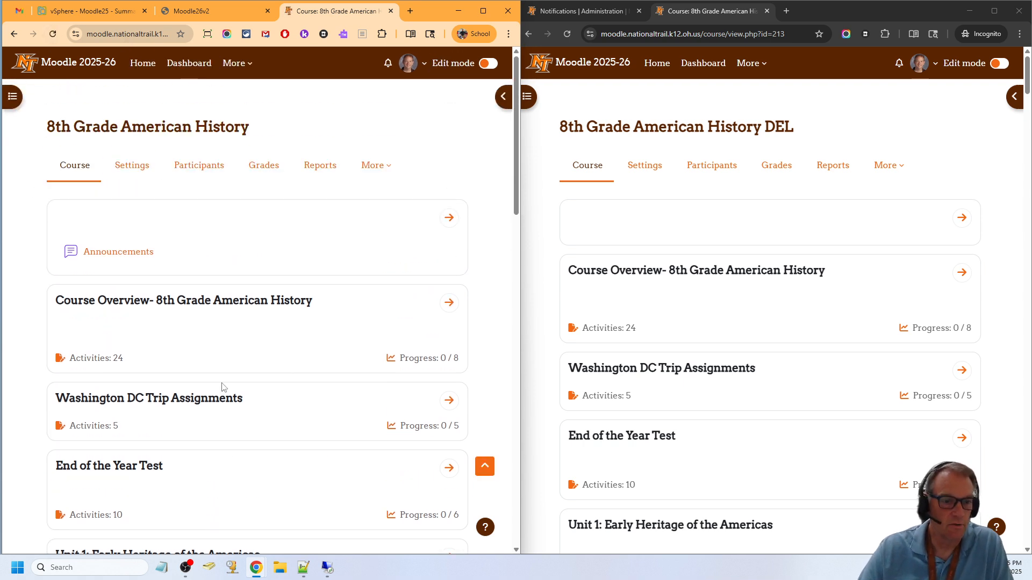
{"action": "scroll", "coordinate": [385, 358], "scroll_direction": "down", "scroll_amount": 1}
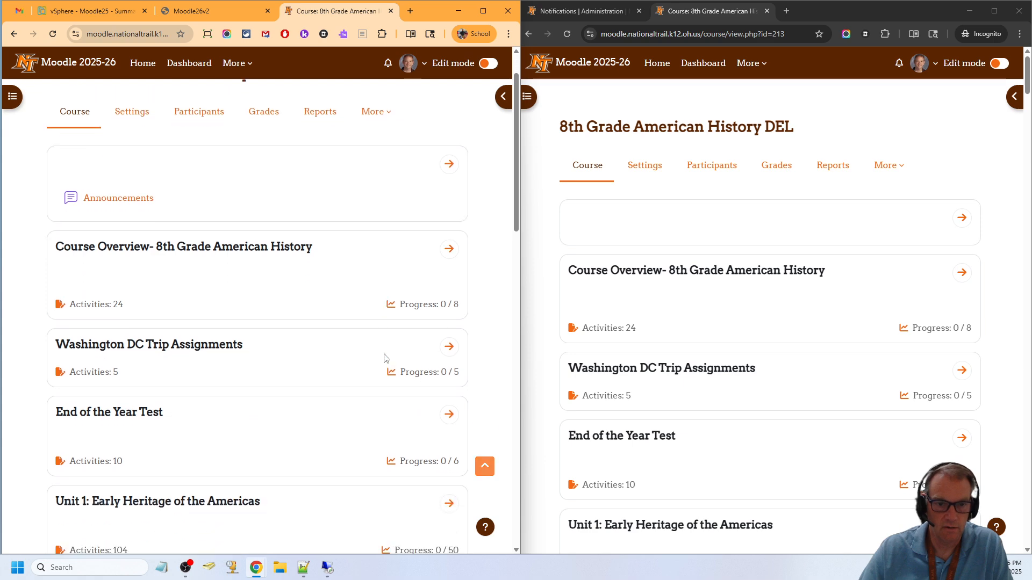
{"action": "scroll", "coordinate": [720, 309], "scroll_direction": "down", "scroll_amount": 1}
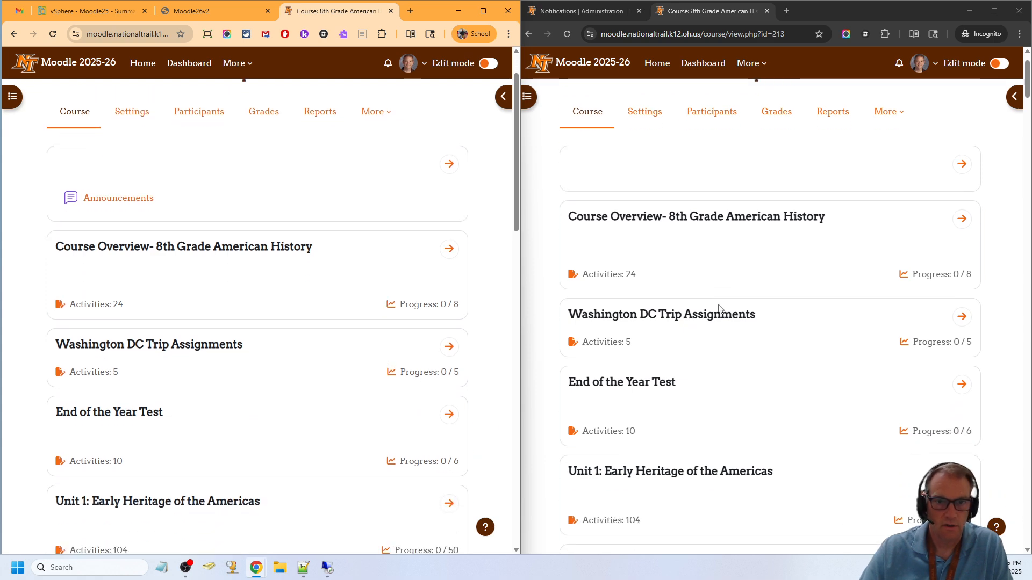
{"action": "scroll", "coordinate": [638, 306], "scroll_direction": "up", "scroll_amount": 1}
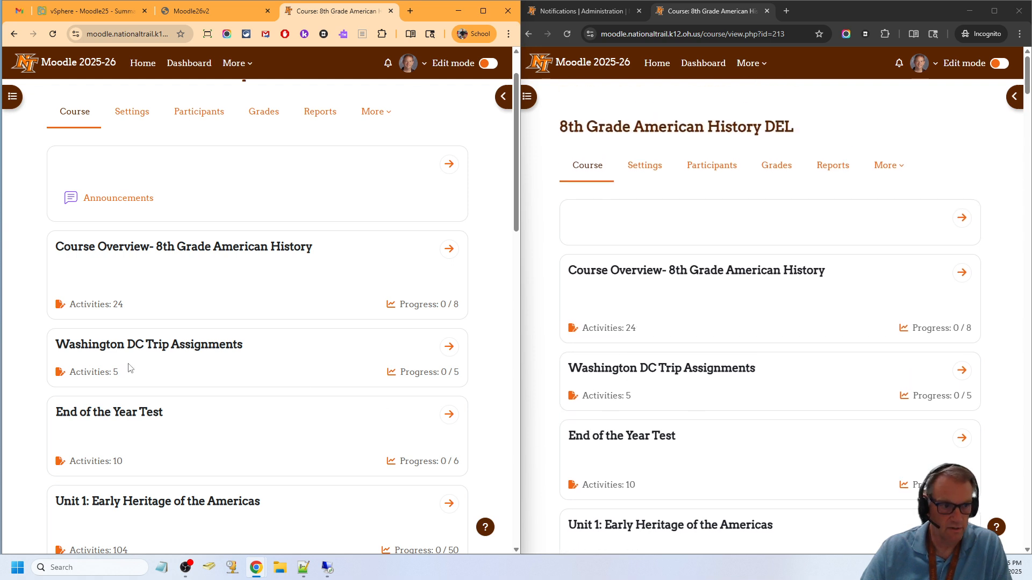
{"action": "left_click", "coordinate": [145, 350]}
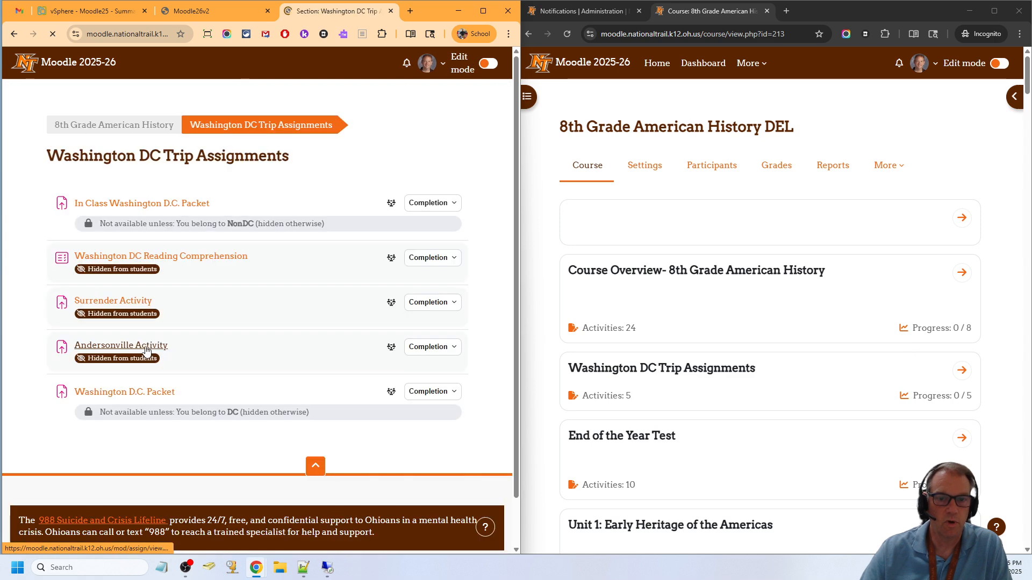
{"action": "left_click", "coordinate": [694, 369]}
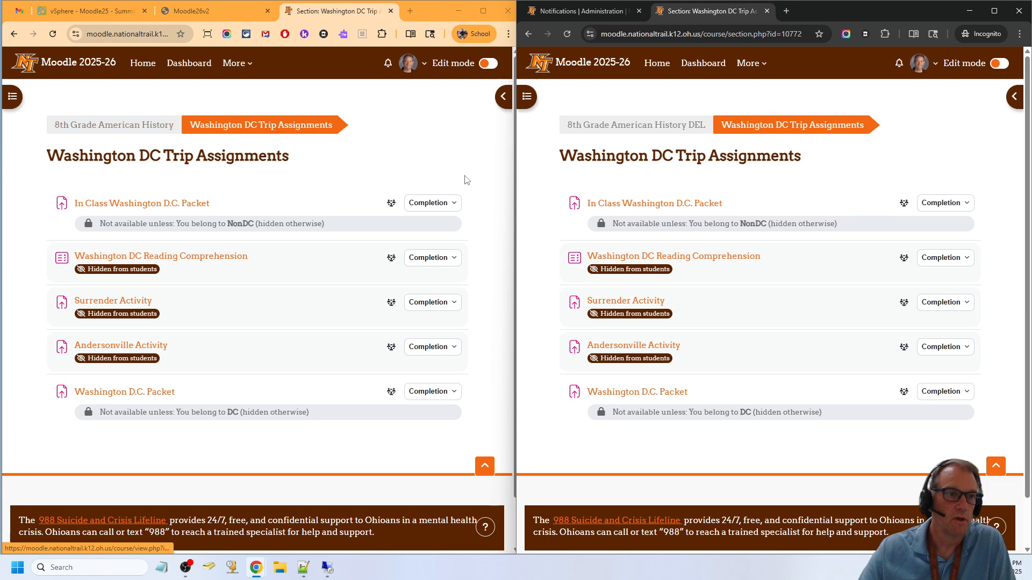
Open the MS Social Studies category under Middle School and review its course list
{"action": "left_click", "coordinate": [149, 70]}
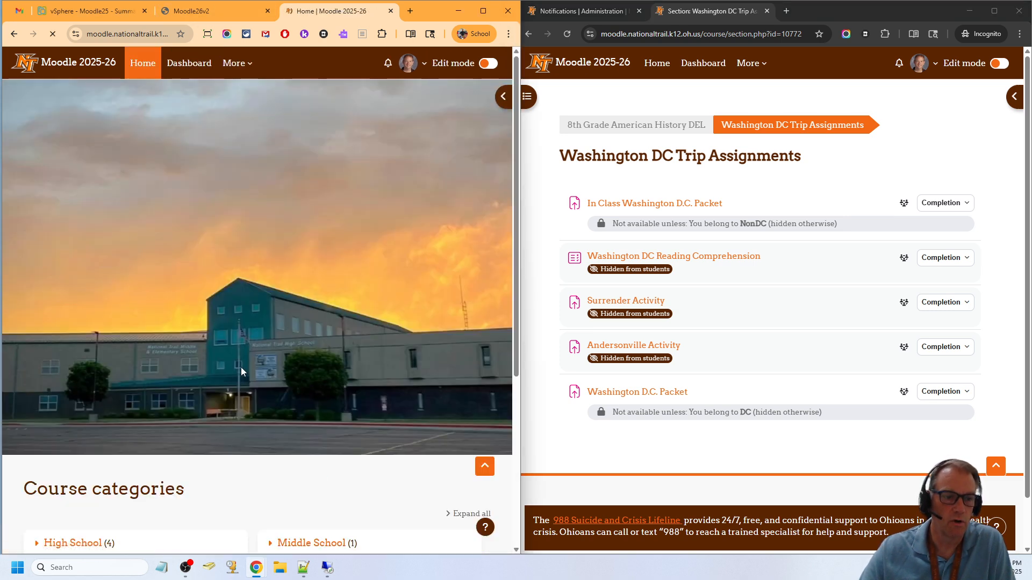
{"action": "scroll", "coordinate": [241, 367], "scroll_direction": "down", "scroll_amount": 5}
{"action": "left_click", "coordinate": [312, 277]}
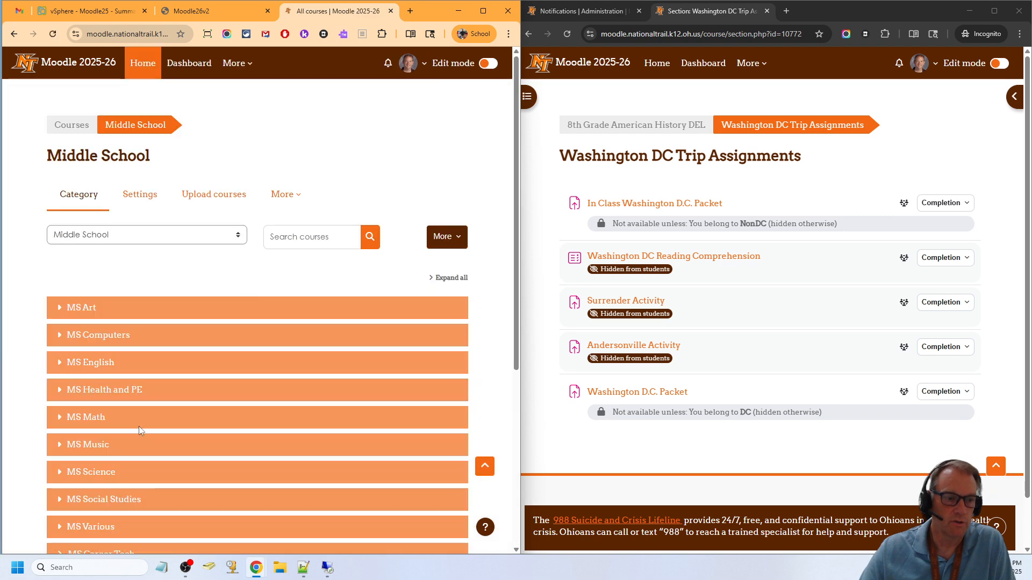
{"action": "left_click", "coordinate": [121, 501]}
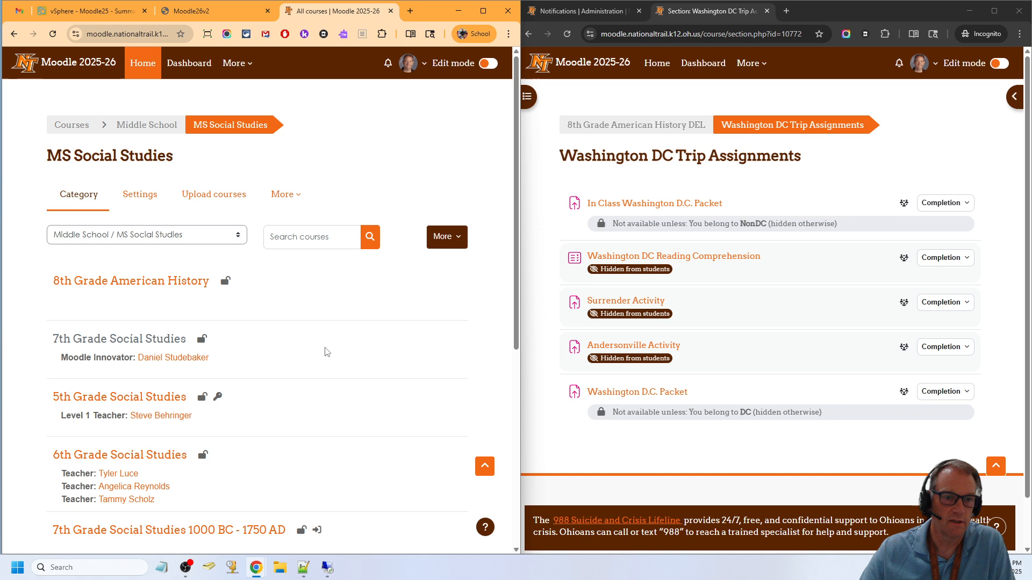
{"action": "scroll", "coordinate": [279, 351], "scroll_direction": "down", "scroll_amount": 2}
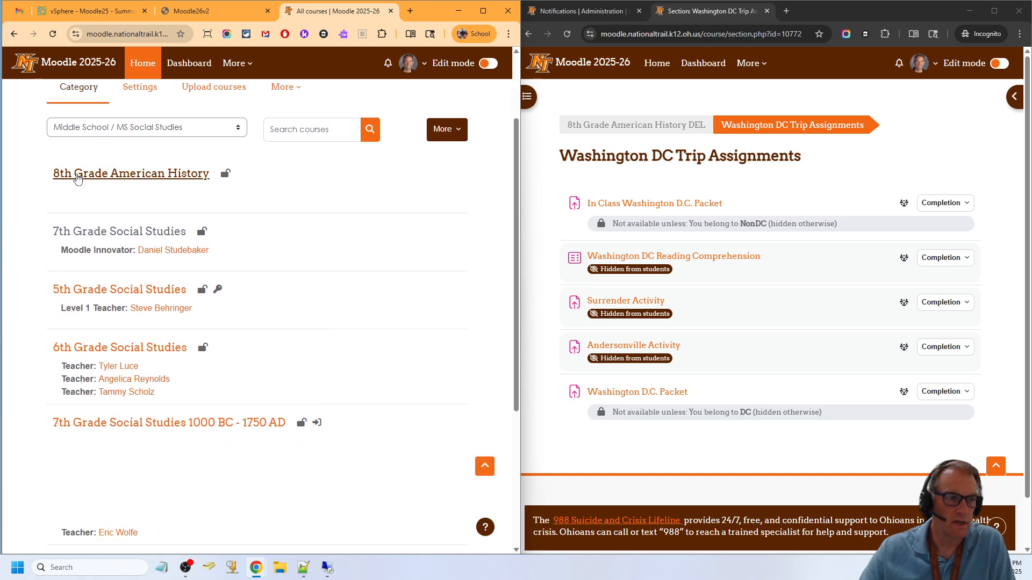
{"action": "scroll", "coordinate": [338, 330], "scroll_direction": "up", "scroll_amount": 2}
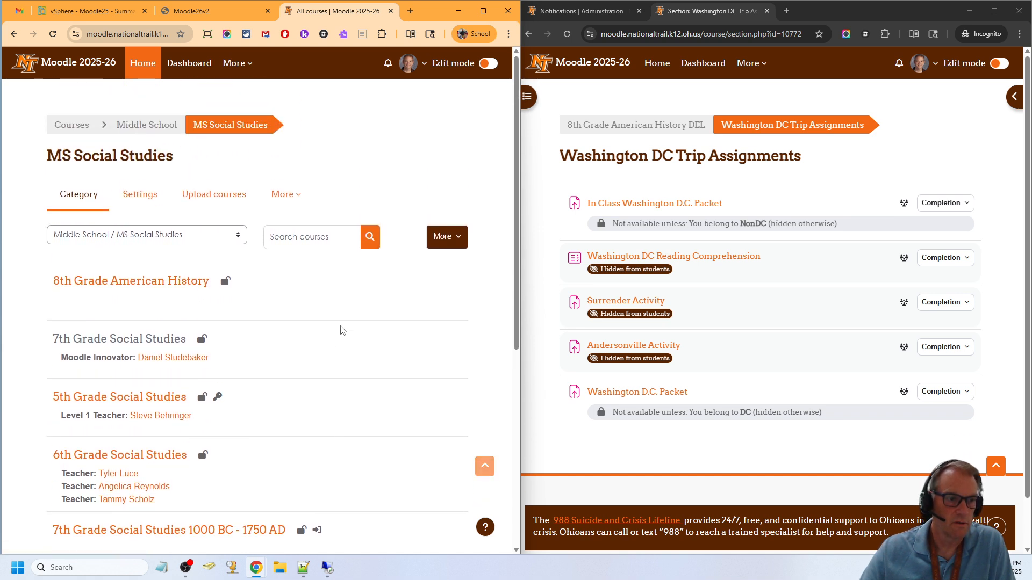
{"action": "scroll", "coordinate": [338, 329], "scroll_direction": "down", "scroll_amount": 1}
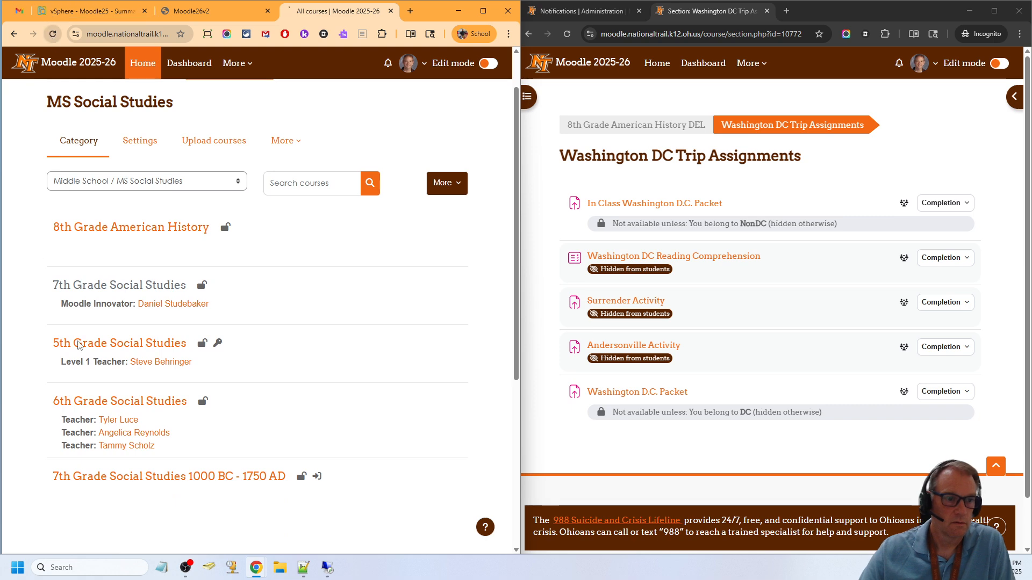
{"action": "scroll", "coordinate": [398, 391], "scroll_direction": "down", "scroll_amount": 2}
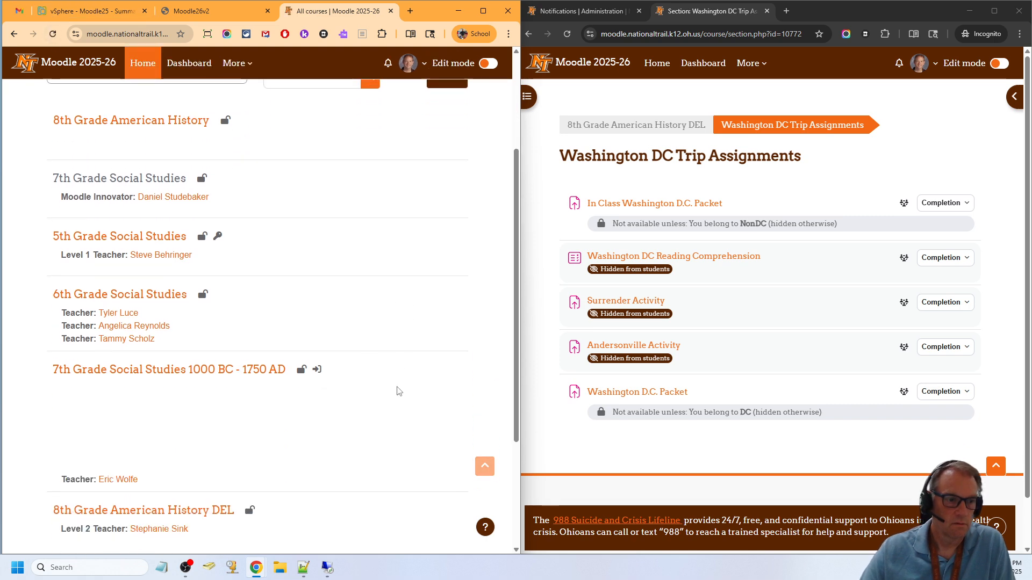
{"action": "scroll", "coordinate": [269, 409], "scroll_direction": "down", "scroll_amount": 3}
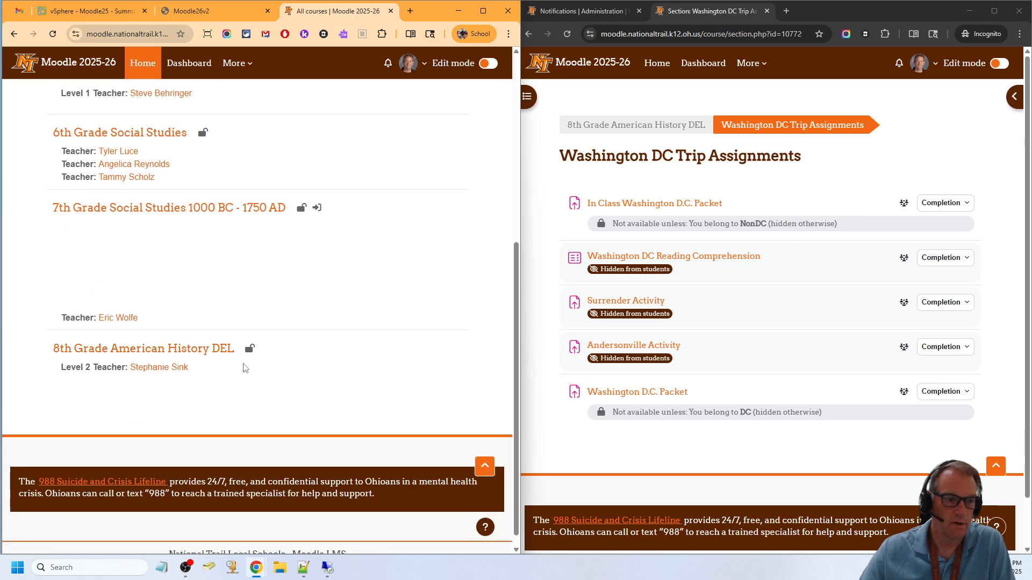
{"action": "scroll", "coordinate": [420, 384], "scroll_direction": "up", "scroll_amount": 6}
Open course management for the MS Social Studies category in a maximized window and sort its courses by full name
{"action": "left_click", "coordinate": [449, 240]}
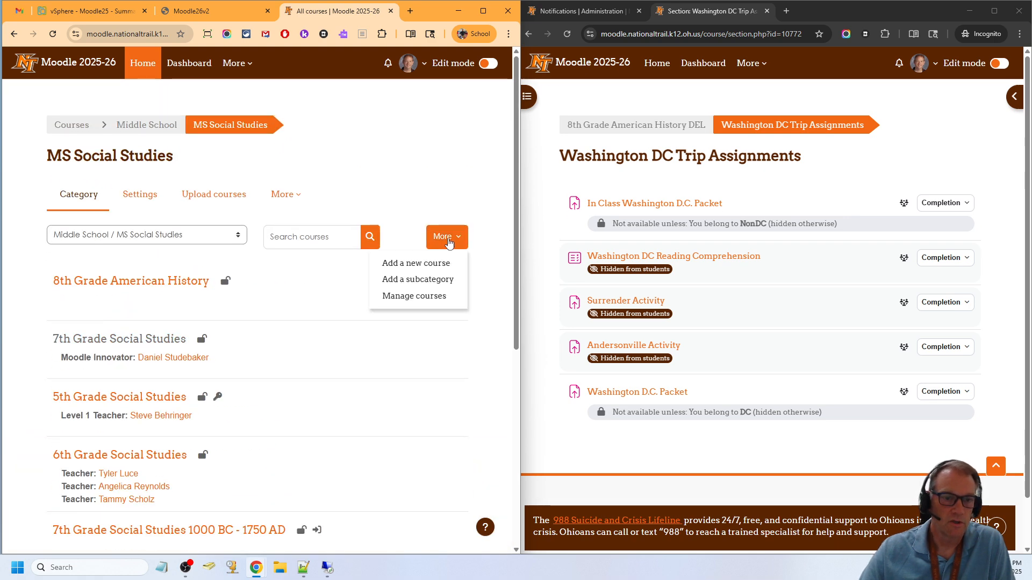
{"action": "left_click", "coordinate": [432, 296]}
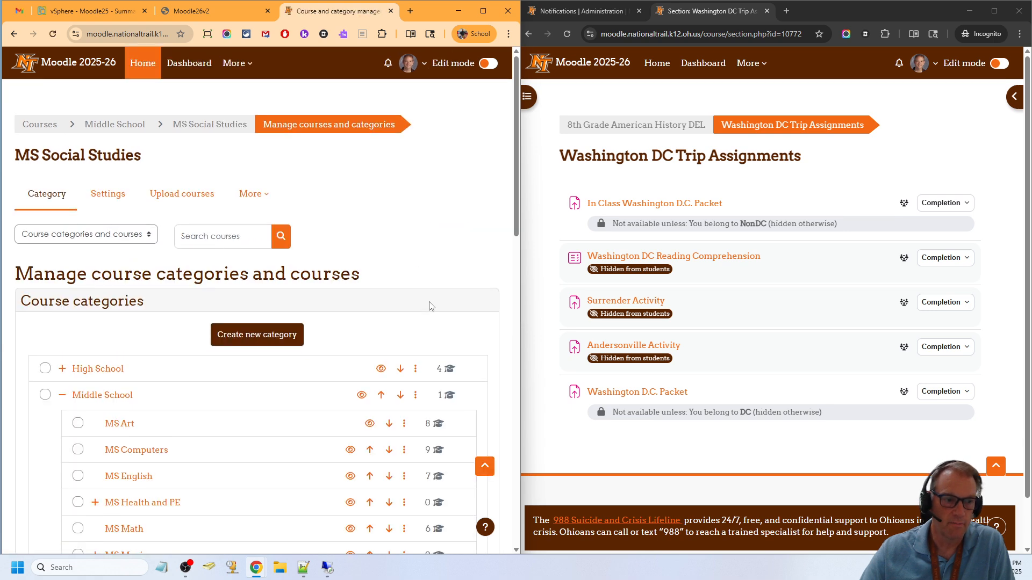
{"action": "scroll", "coordinate": [431, 302], "scroll_direction": "down", "scroll_amount": 7}
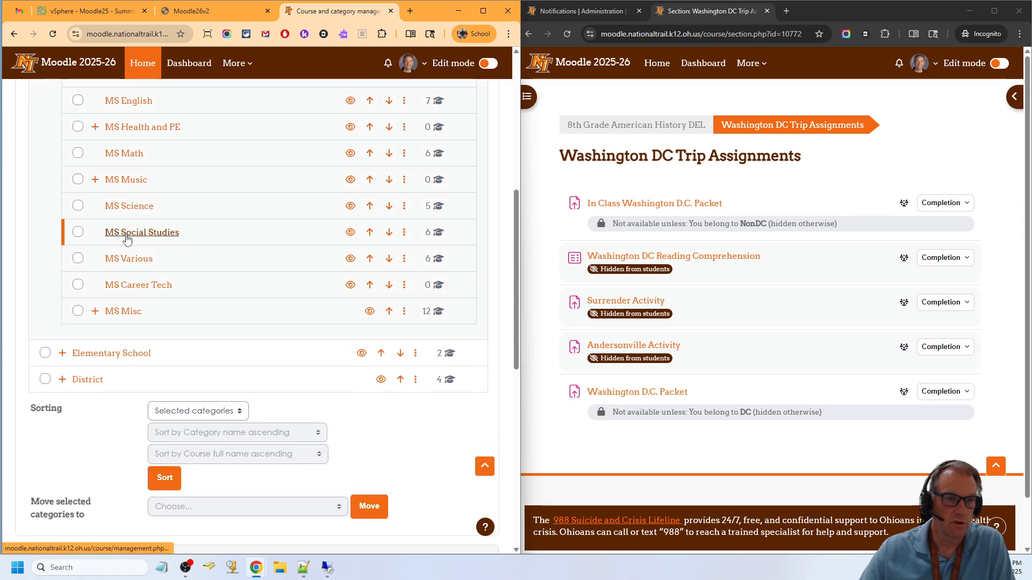
{"action": "left_click", "coordinate": [483, 11]}
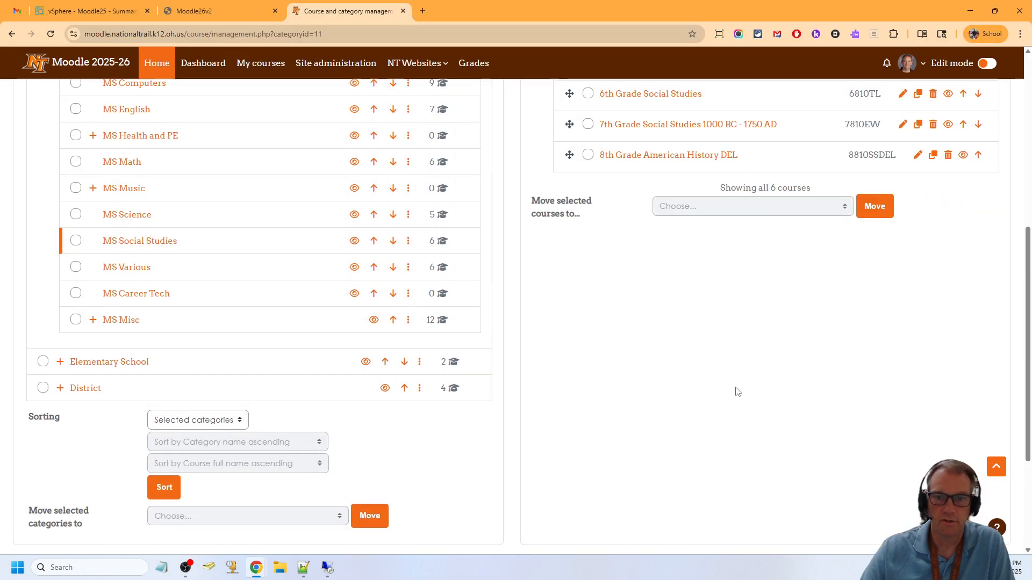
{"action": "scroll", "coordinate": [737, 391], "scroll_direction": "up", "scroll_amount": 3}
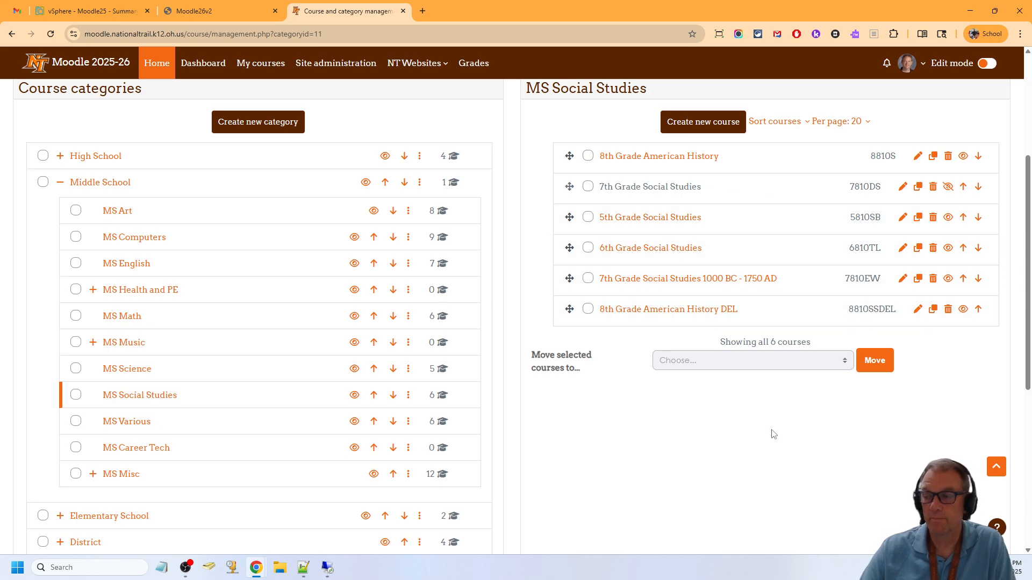
{"action": "left_click", "coordinate": [767, 122]}
{"action": "left_click", "coordinate": [740, 142]}
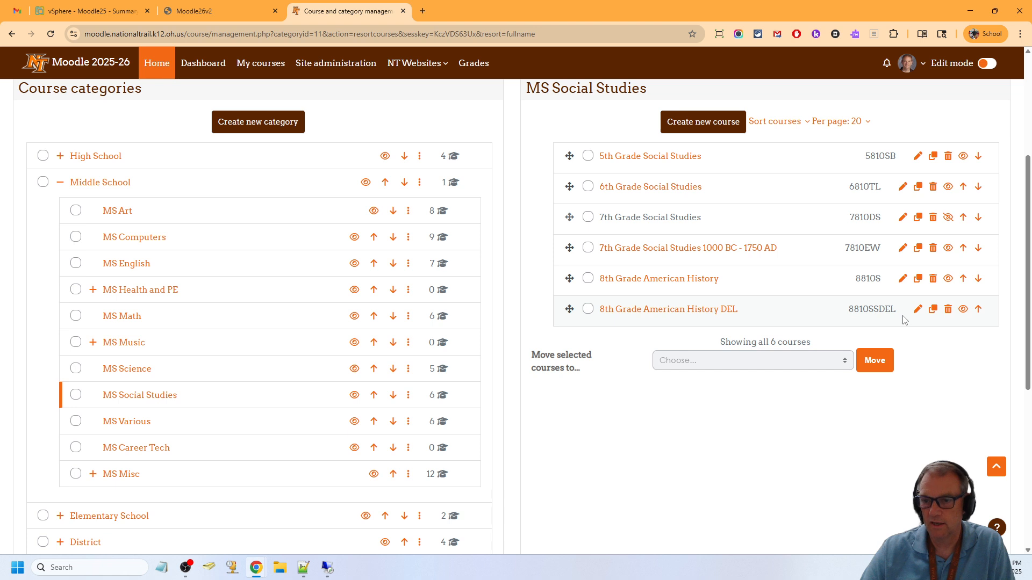
Set the new 8th Grade American History course's short name and ID number to 8810SS, and save the settings, returning to course management
{"action": "left_click_drag", "start_coordinate": [875, 280], "coordinate": [882, 280]}
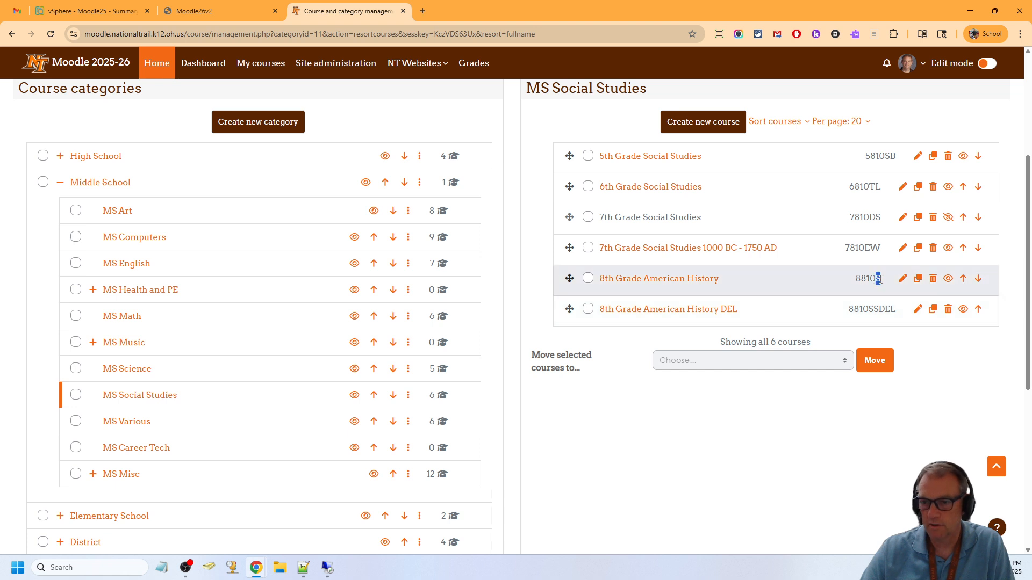
{"action": "left_click", "coordinate": [903, 279]}
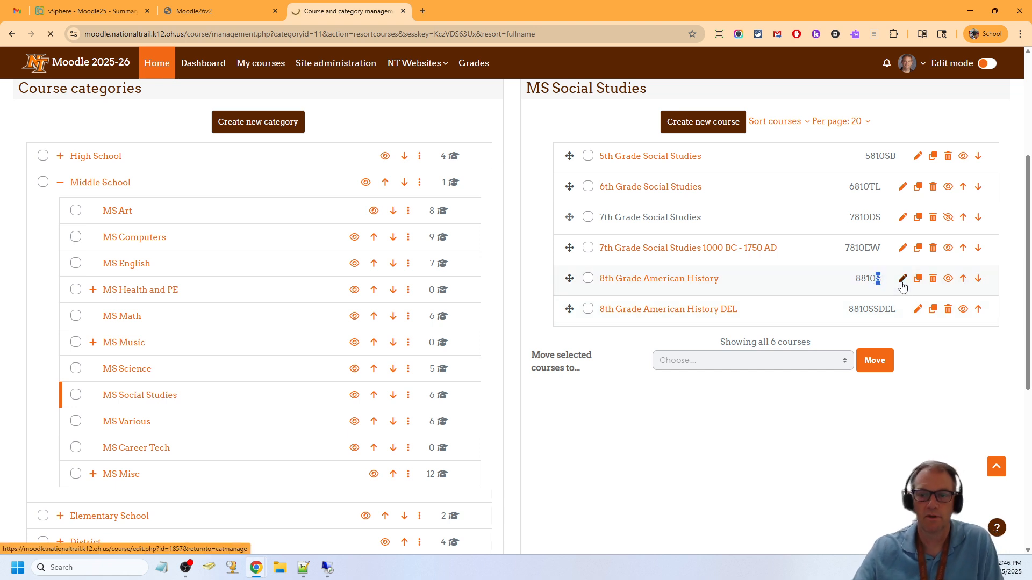
{"action": "left_click", "coordinate": [518, 329]}
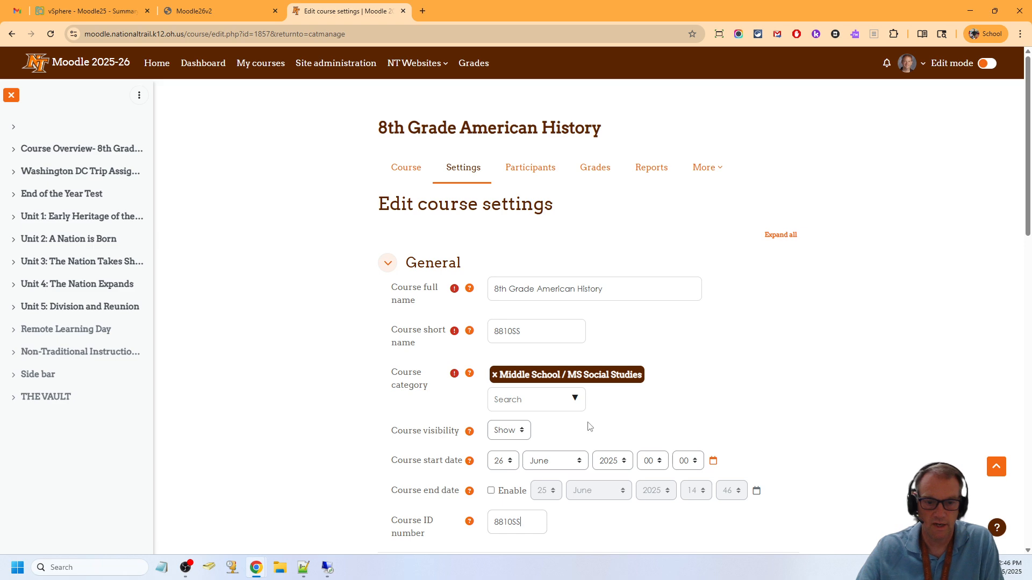
{"action": "scroll", "coordinate": [588, 425], "scroll_direction": "down", "scroll_amount": 9}
{"action": "scroll", "coordinate": [671, 454], "scroll_direction": "down", "scroll_amount": 7}
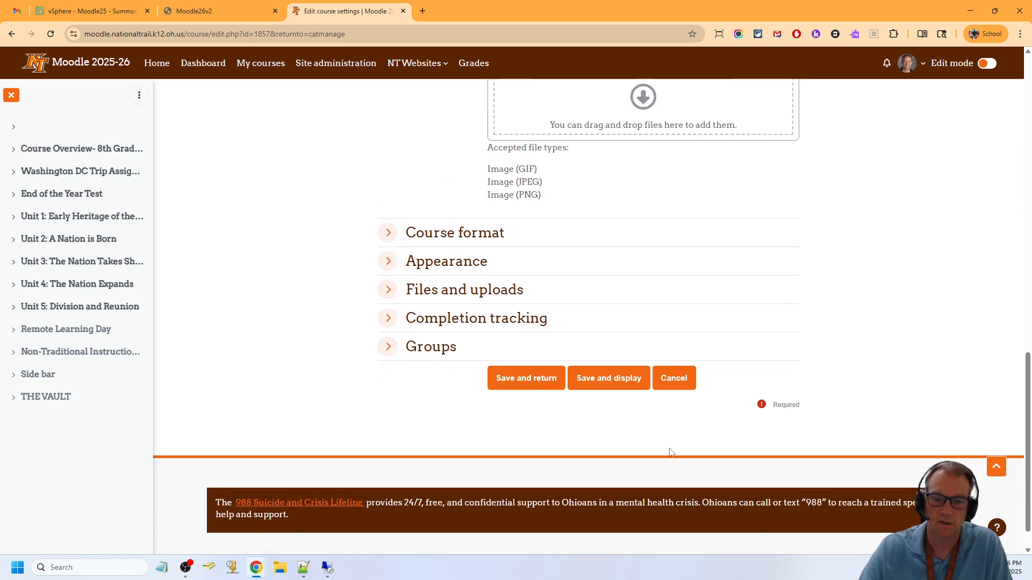
{"action": "left_click", "coordinate": [520, 345]}
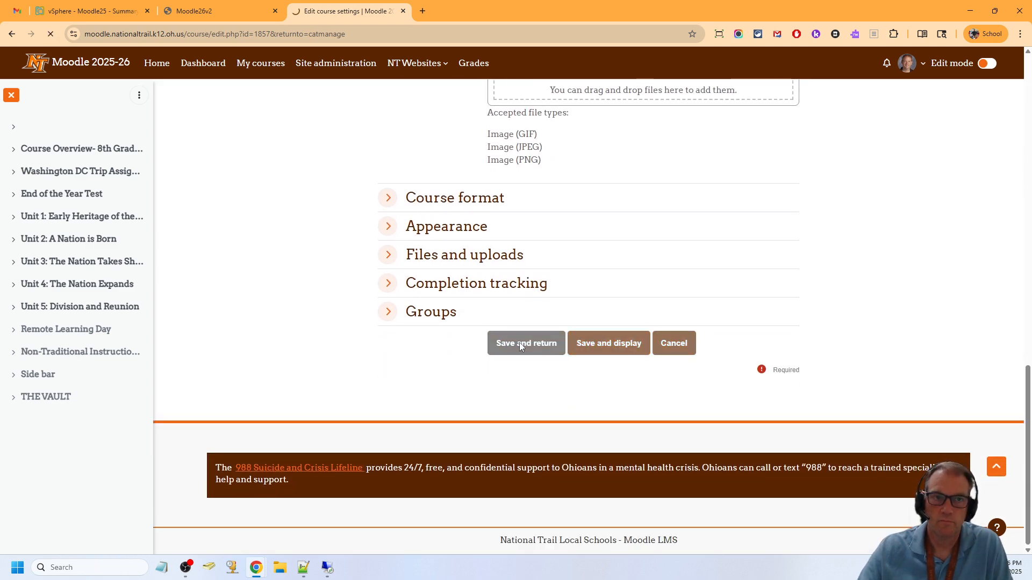
Delete the old 8th Grade American History DEL course (8810SSDEL) from the MS Social Studies category
{"action": "scroll", "coordinate": [887, 271], "scroll_direction": "down", "scroll_amount": 3}
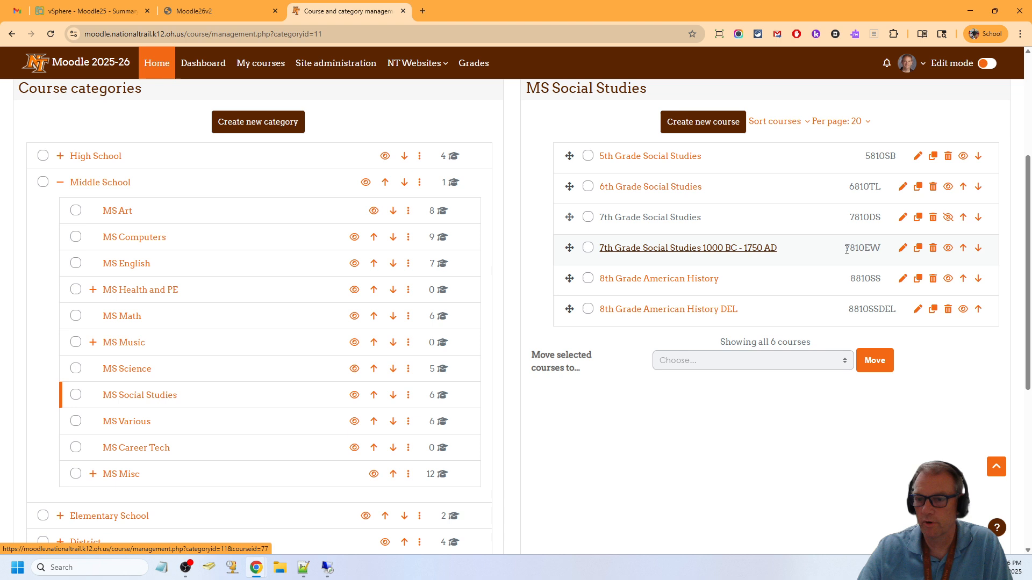
{"action": "left_click_drag", "start_coordinate": [845, 247], "coordinate": [883, 248]}
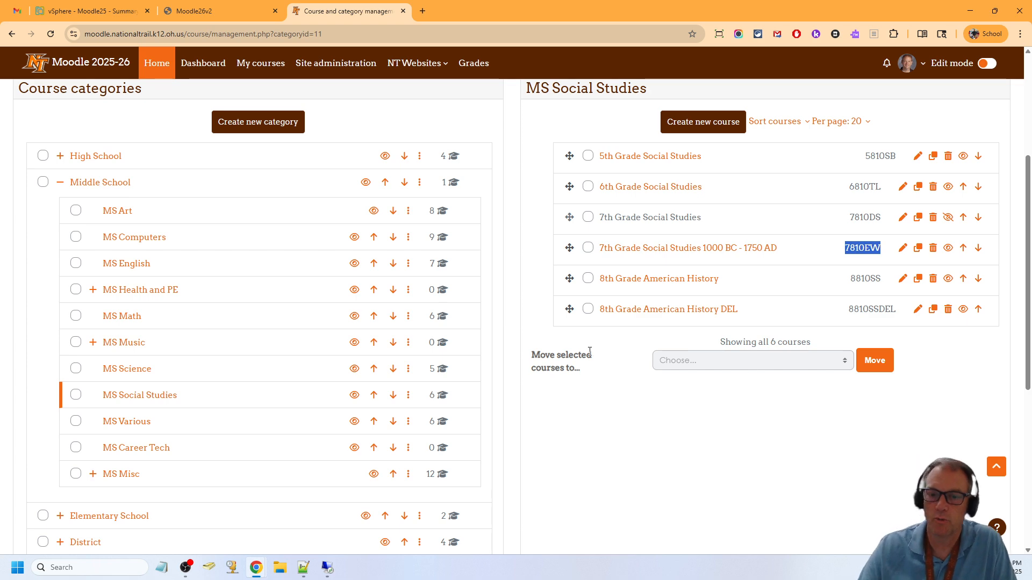
{"action": "left_click", "coordinate": [948, 310]}
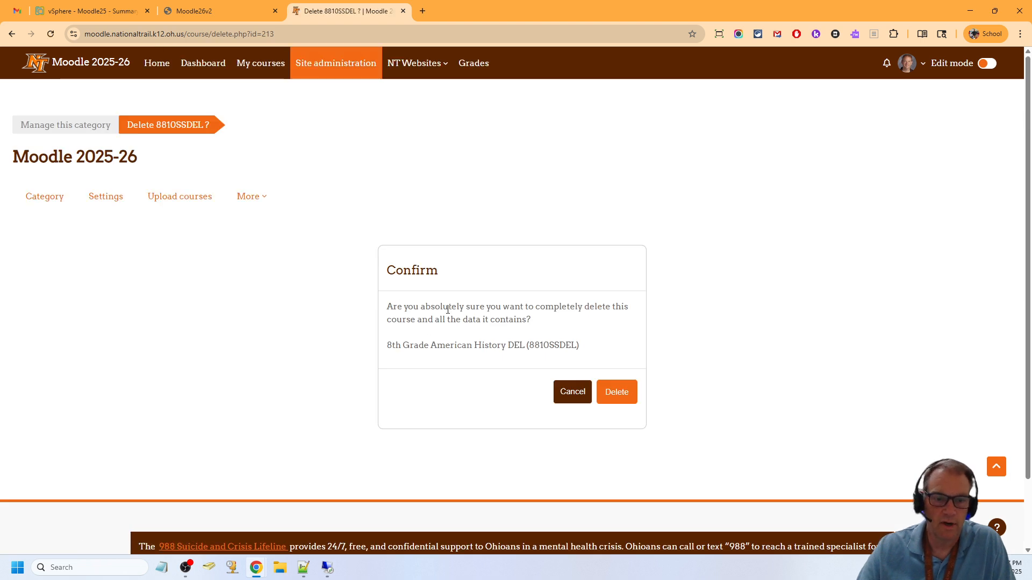
{"action": "left_click", "coordinate": [620, 396]}
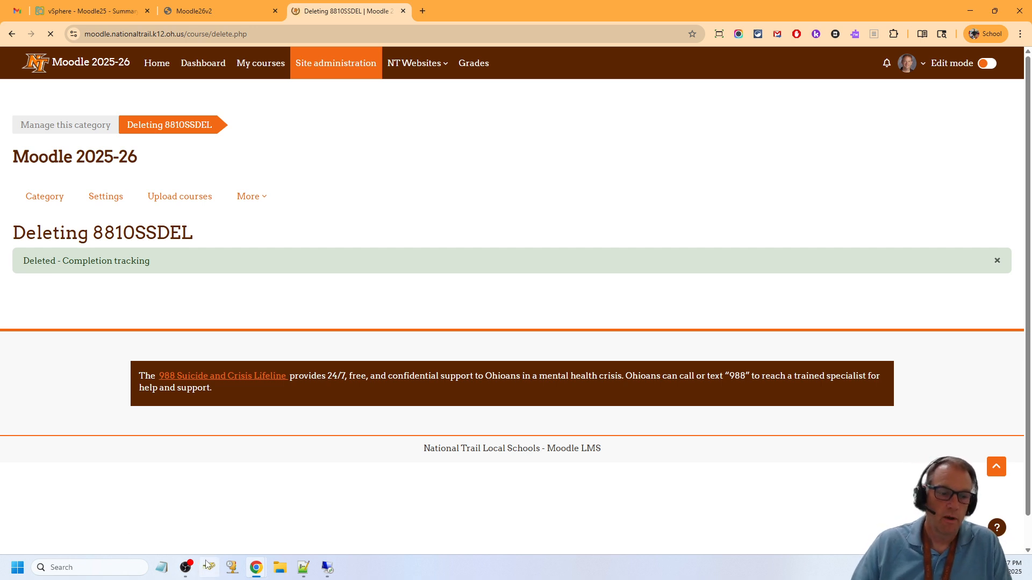
Switch to the Incognito browser window showing Washington DC Trip Assignments and maximize it
{"action": "mouse_move", "coordinate": [257, 573]}
{"action": "left_click", "coordinate": [271, 516]}
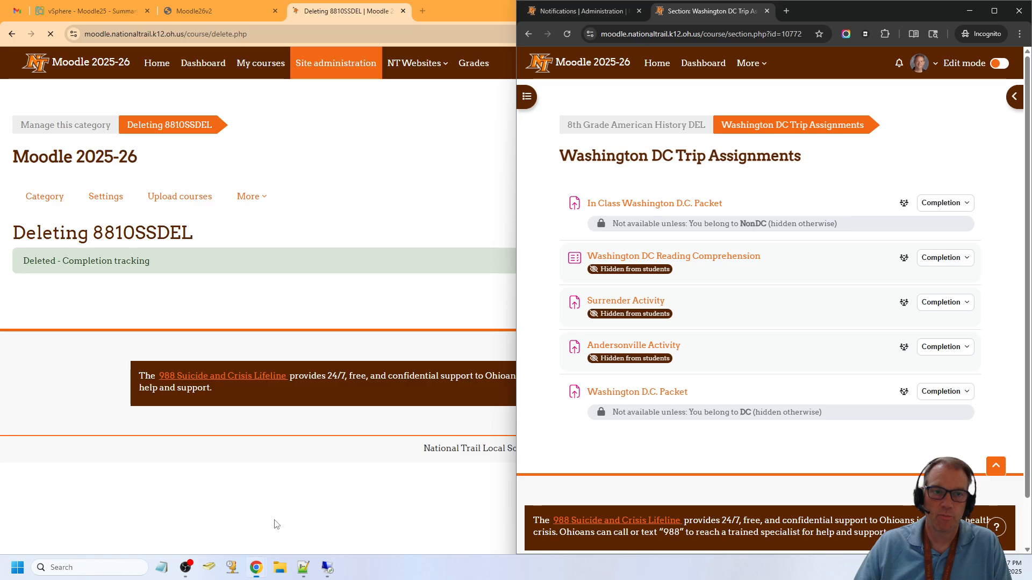
{"action": "left_click", "coordinate": [994, 10]}
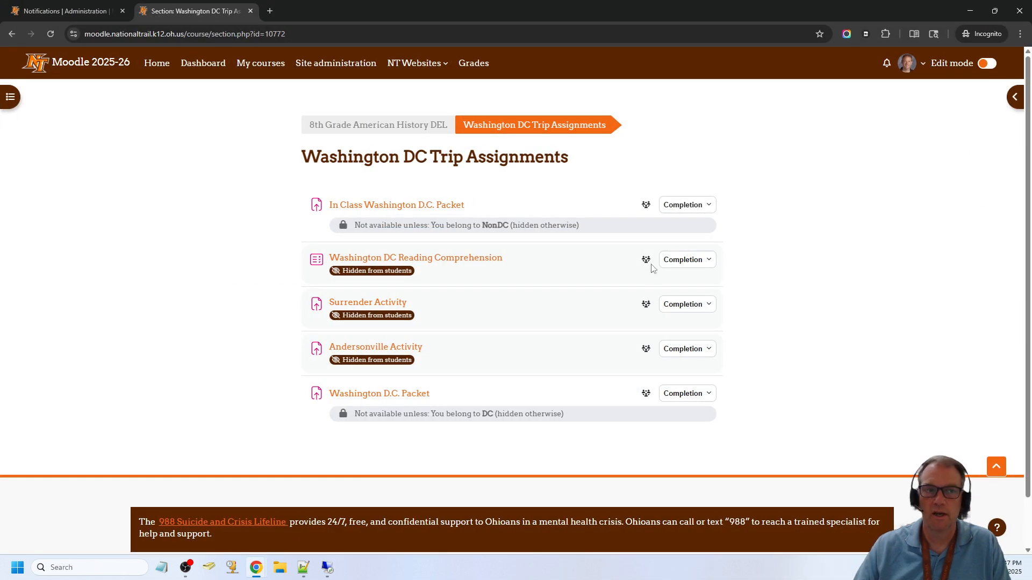
{"action": "left_click_drag", "start_coordinate": [434, 15], "coordinate": [1031, 19]}
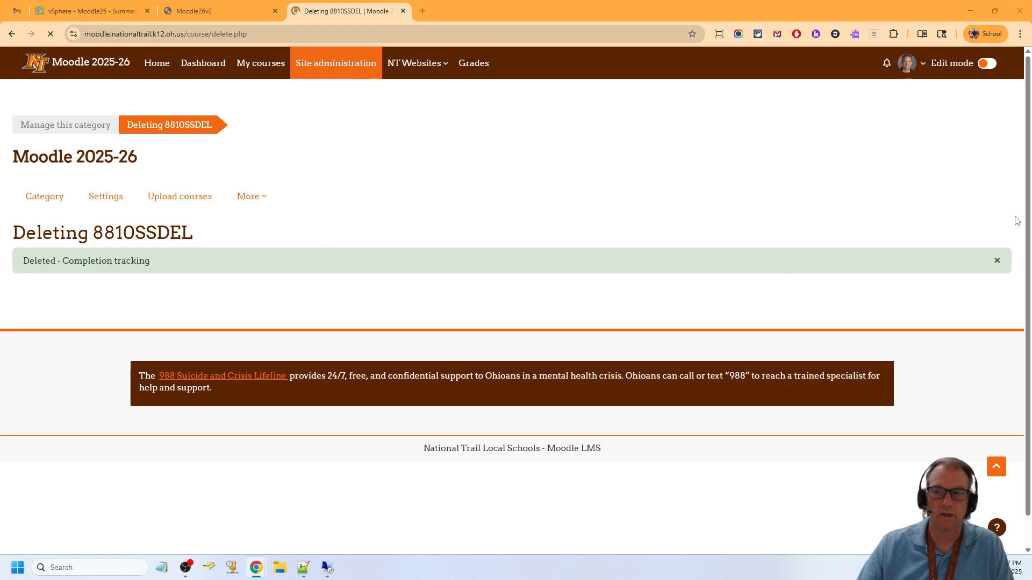
{"action": "left_click_drag", "start_coordinate": [1031, 59], "coordinate": [410, 34]}
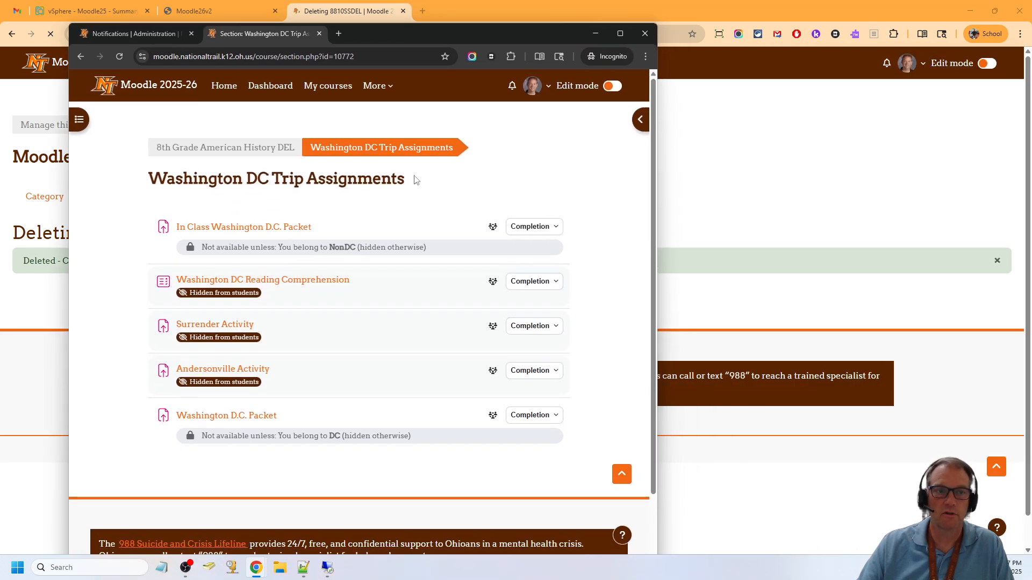
{"action": "left_click", "coordinate": [620, 34]}
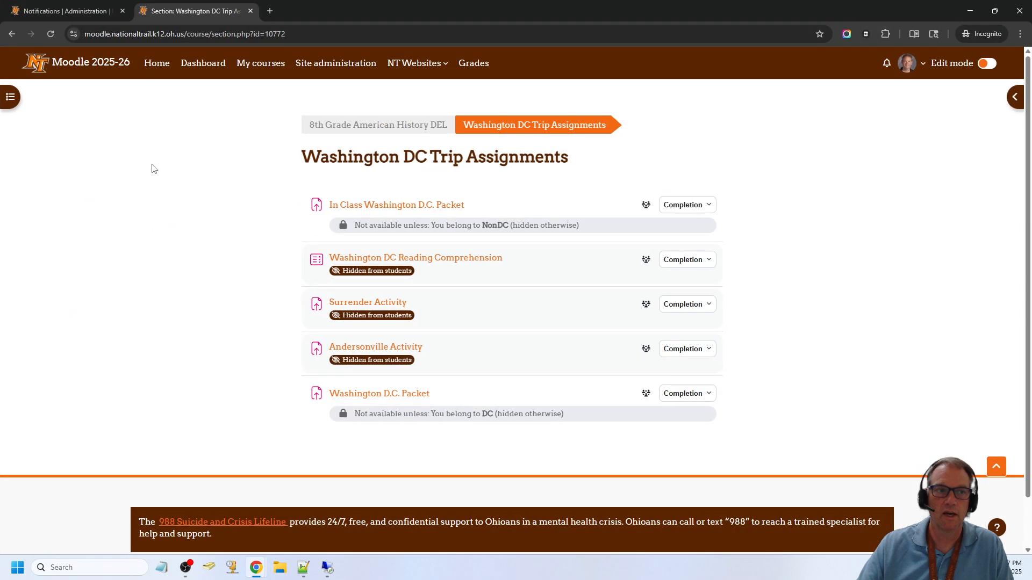
Open the Middle School category from the site home page and keep the window maximized
{"action": "left_click", "coordinate": [155, 67]}
{"action": "scroll", "coordinate": [197, 416], "scroll_direction": "down", "scroll_amount": 5}
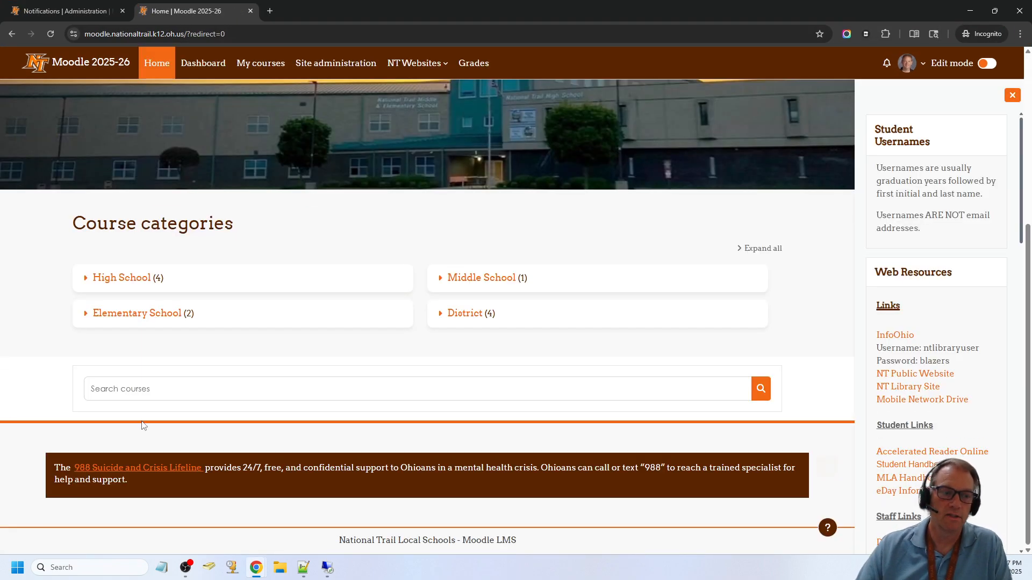
{"action": "left_click", "coordinate": [469, 280]}
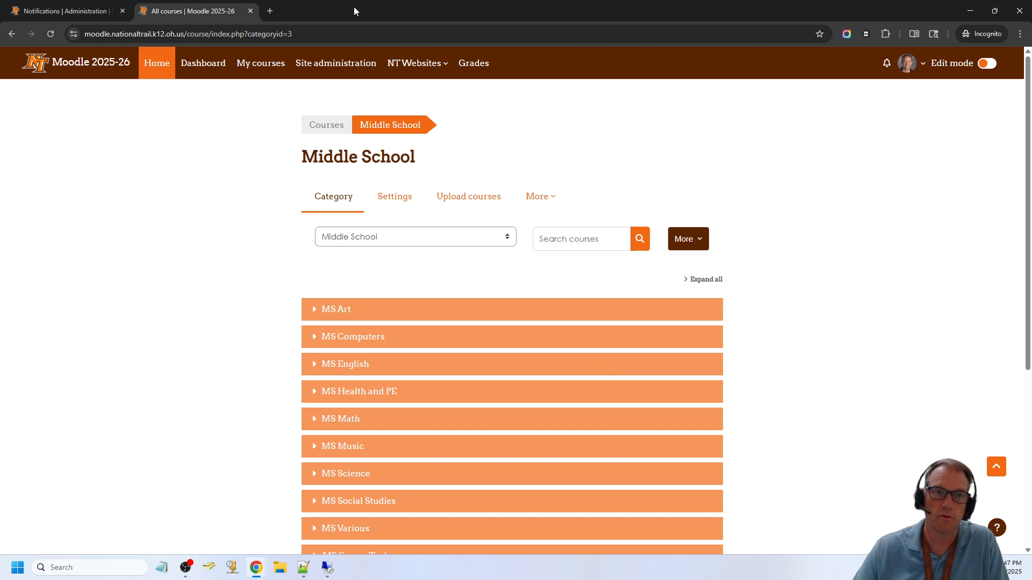
{"action": "left_click_drag", "start_coordinate": [354, 6], "coordinate": [490, 13]}
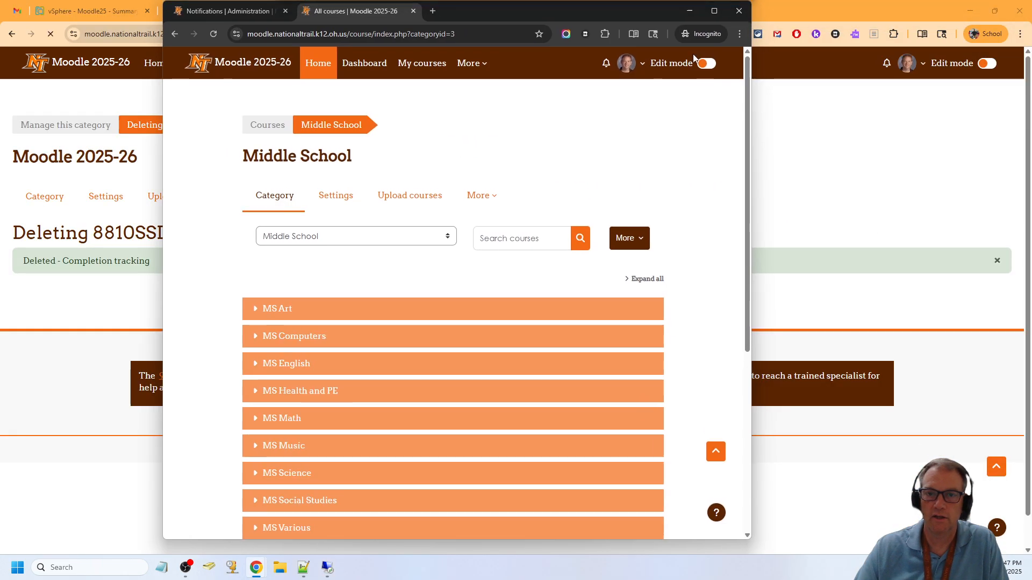
{"action": "left_click", "coordinate": [716, 15]}
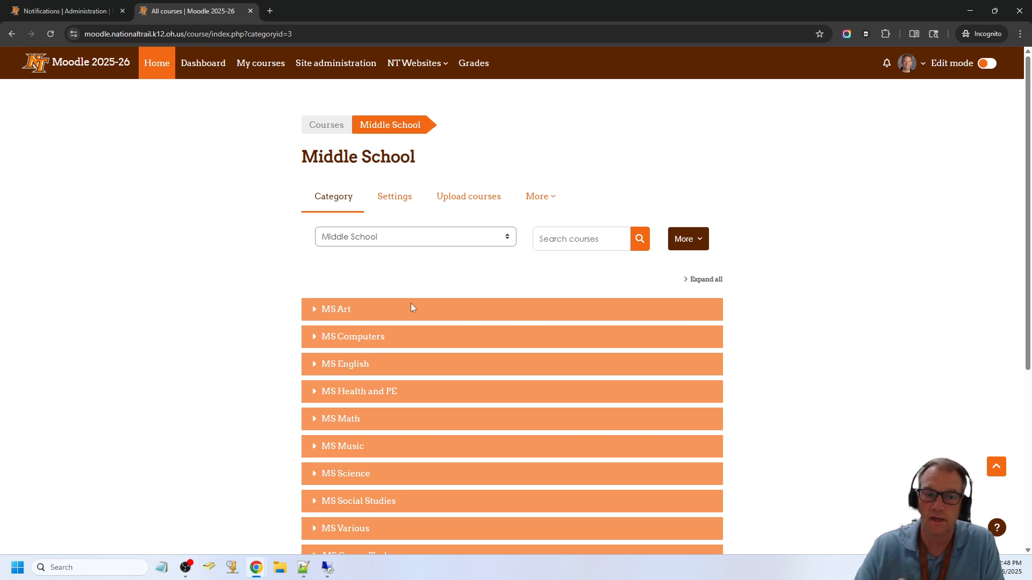
Expand all Middle School categories, plus MSPE - JB and MSPE - BC, and review which semester courses they contain
{"action": "left_click", "coordinate": [706, 280]}
{"action": "scroll", "coordinate": [745, 307], "scroll_direction": "down", "scroll_amount": 20}
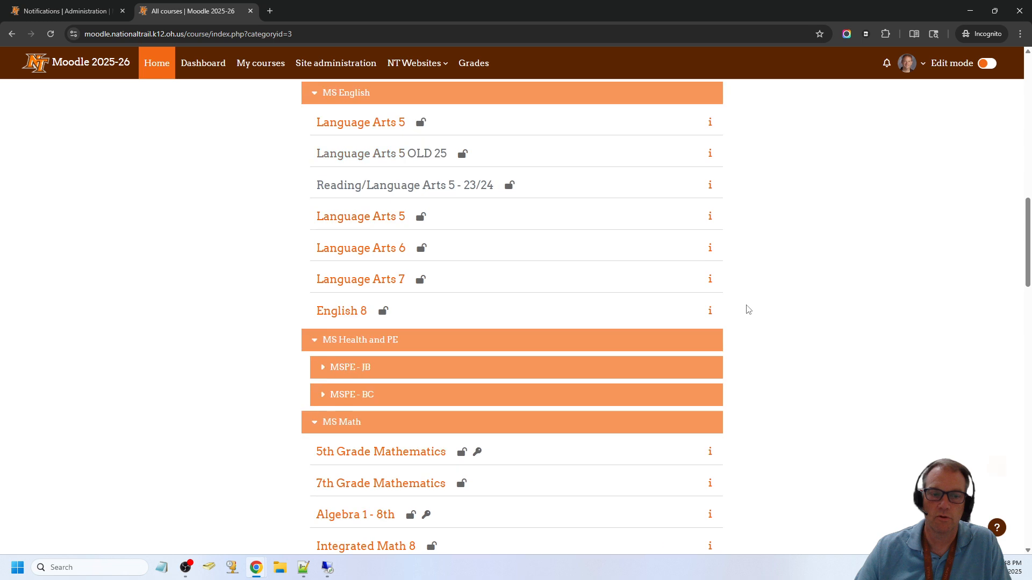
{"action": "scroll", "coordinate": [747, 310], "scroll_direction": "up", "scroll_amount": 6}
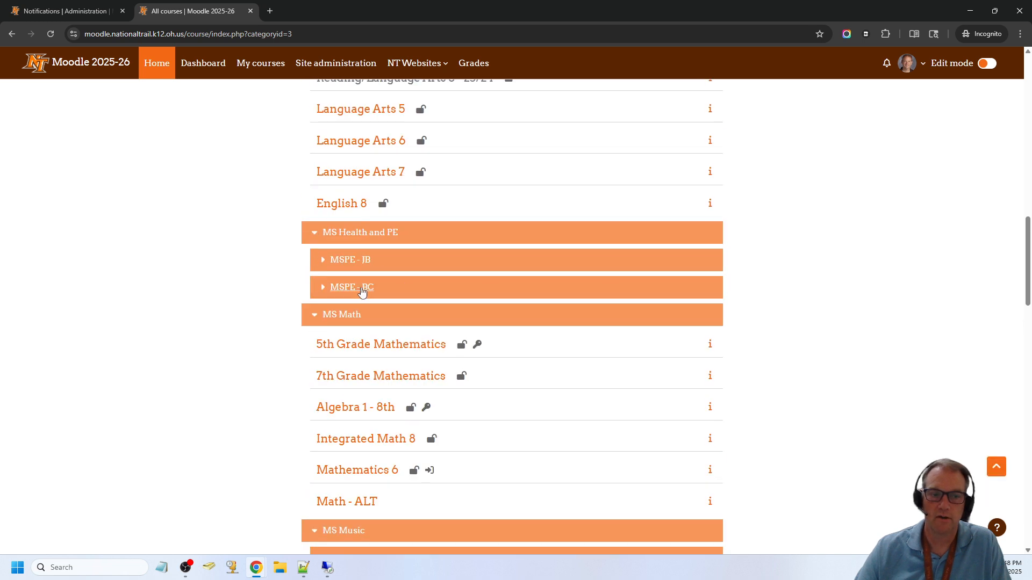
{"action": "scroll", "coordinate": [671, 303], "scroll_direction": "up", "scroll_amount": 3}
{"action": "scroll", "coordinate": [671, 303], "scroll_direction": "down", "scroll_amount": 4}
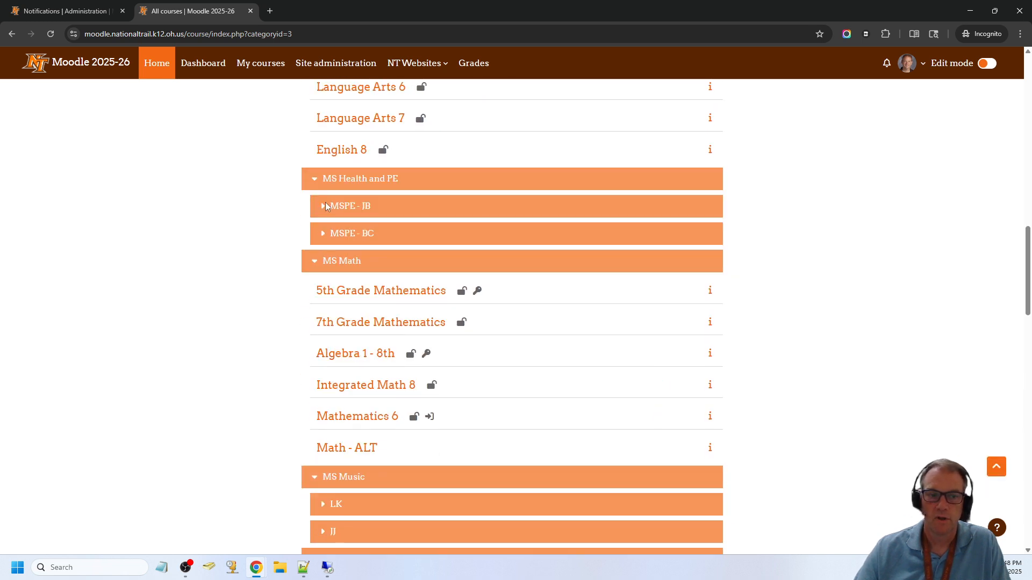
{"action": "left_click", "coordinate": [322, 206]}
{"action": "scroll", "coordinate": [358, 355], "scroll_direction": "down", "scroll_amount": 3}
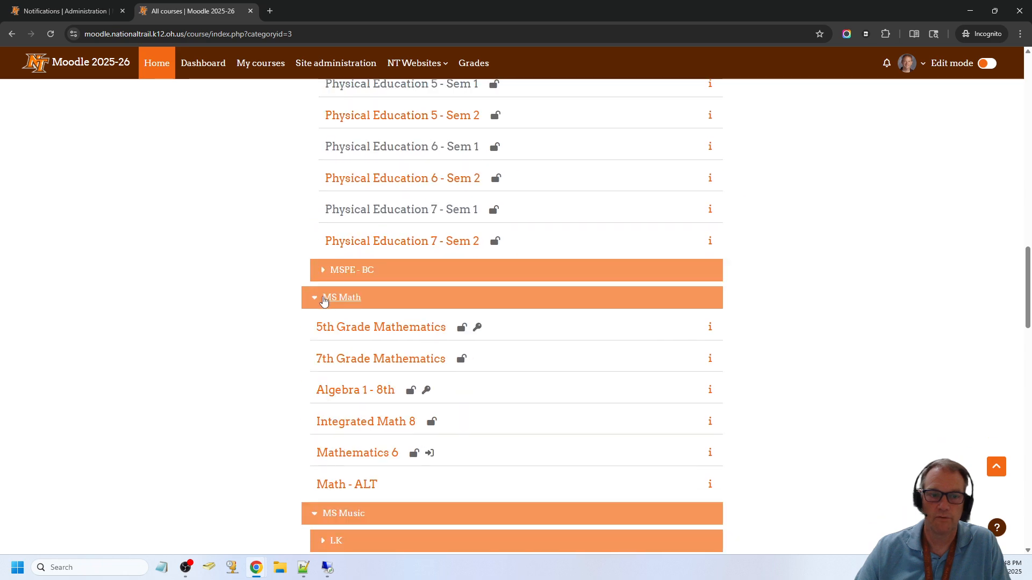
{"action": "left_click", "coordinate": [322, 271]}
{"action": "scroll", "coordinate": [838, 306], "scroll_direction": "up", "scroll_amount": 10}
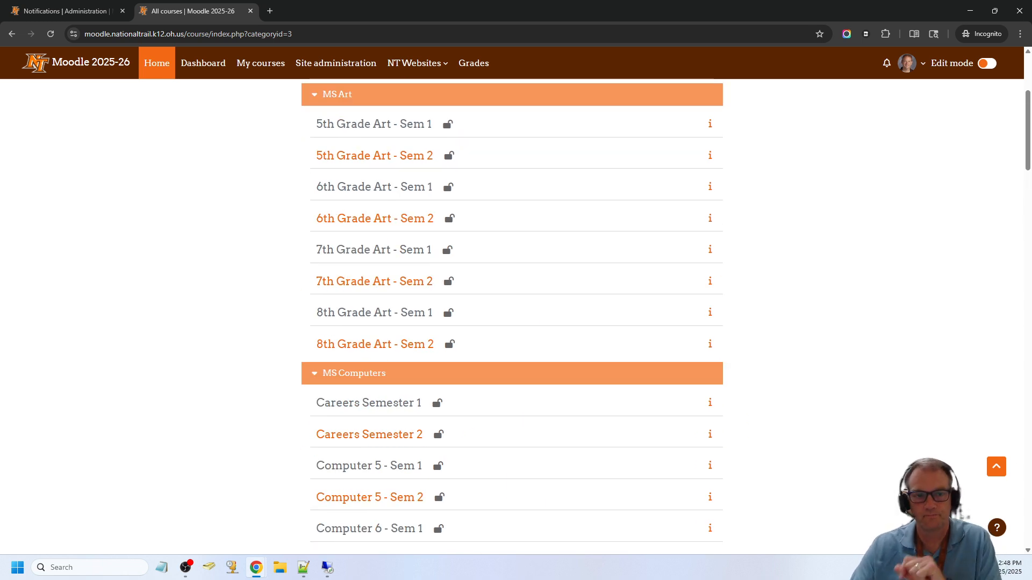
{"action": "scroll", "coordinate": [656, 237], "scroll_direction": "up", "scroll_amount": 3}
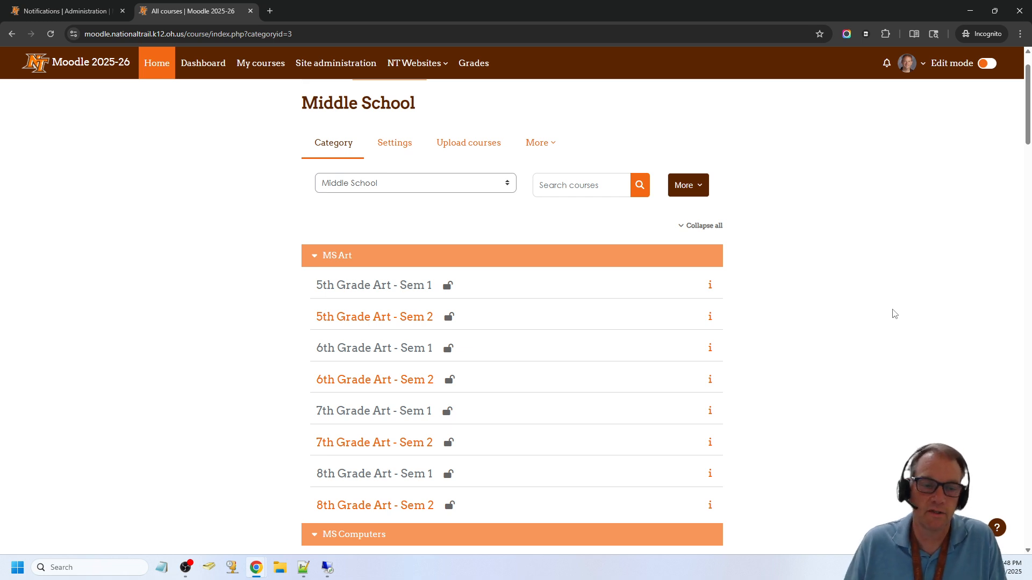
{"action": "scroll", "coordinate": [846, 423], "scroll_direction": "up", "scroll_amount": 1}
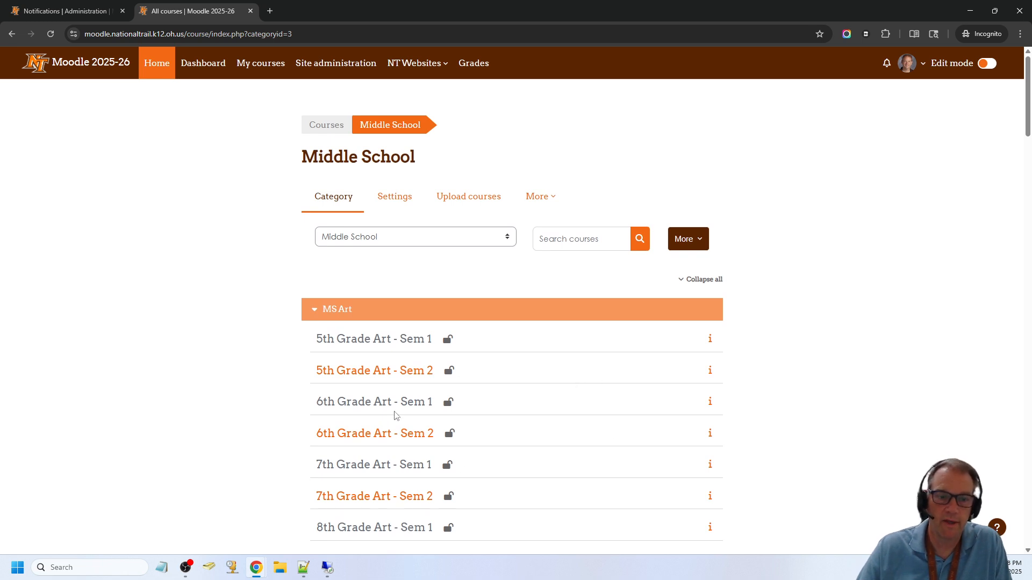
Reset the 5th Grade Art - Sem 2 course using the default reset selections
{"action": "left_click", "coordinate": [389, 374]}
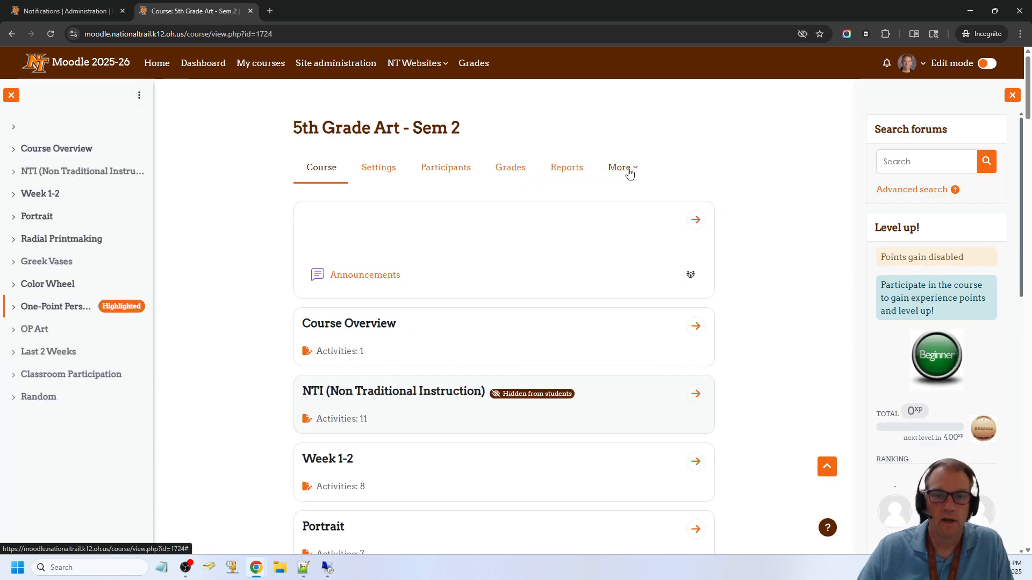
{"action": "left_click", "coordinate": [626, 168]}
{"action": "left_click", "coordinate": [578, 412]}
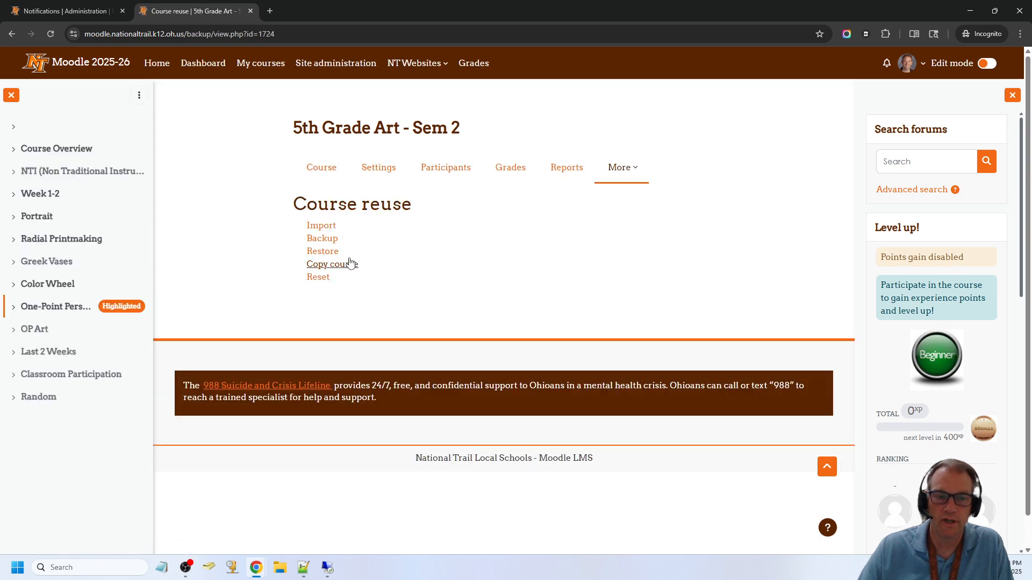
{"action": "left_click", "coordinate": [323, 283]}
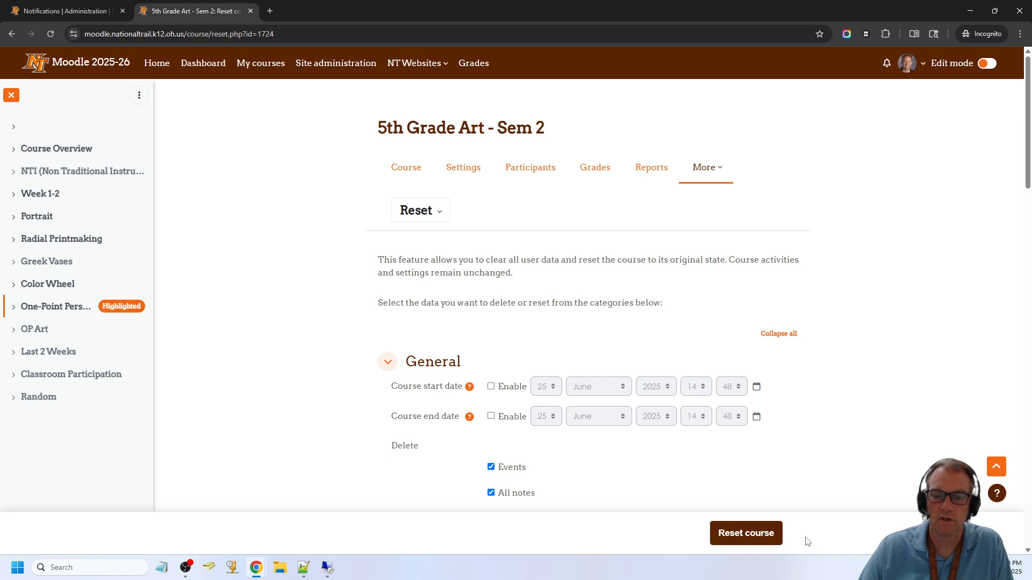
{"action": "left_click", "coordinate": [747, 535]}
{"action": "left_click", "coordinate": [609, 202]}
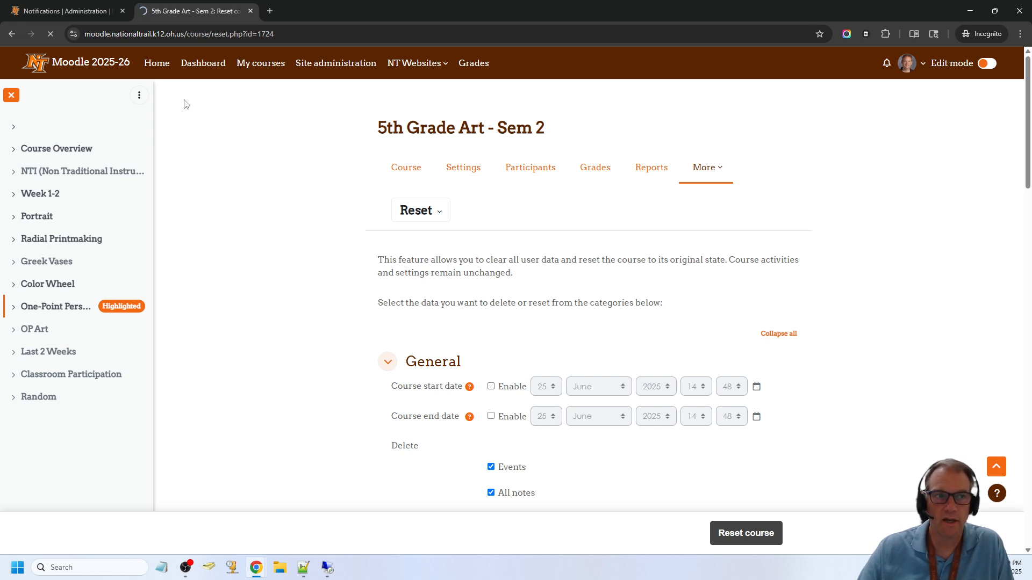
Open the site home page in a separate tab, and review the 5th Grade Art - Sem 2 reset results before returning to the course
{"action": "left_click", "coordinate": [323, 11]}
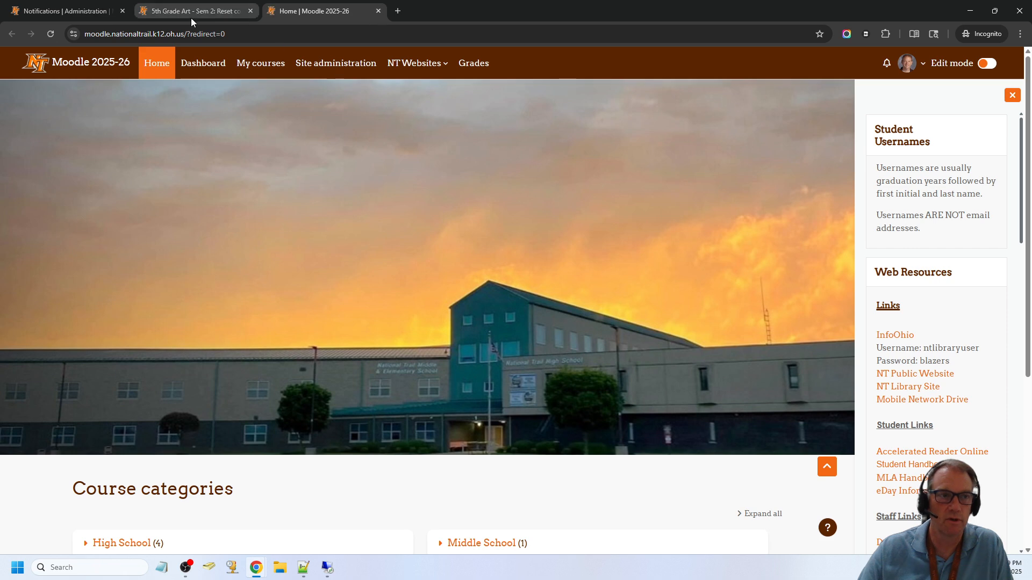
{"action": "left_click", "coordinate": [187, 15]}
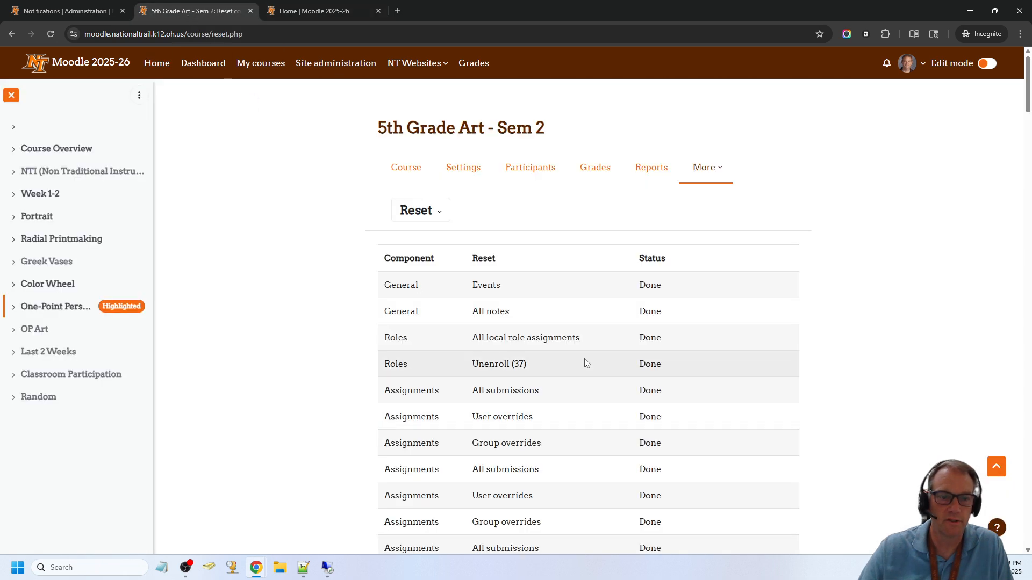
{"action": "scroll", "coordinate": [585, 359], "scroll_direction": "down", "scroll_amount": 10}
{"action": "scroll", "coordinate": [632, 450], "scroll_direction": "down", "scroll_amount": 20}
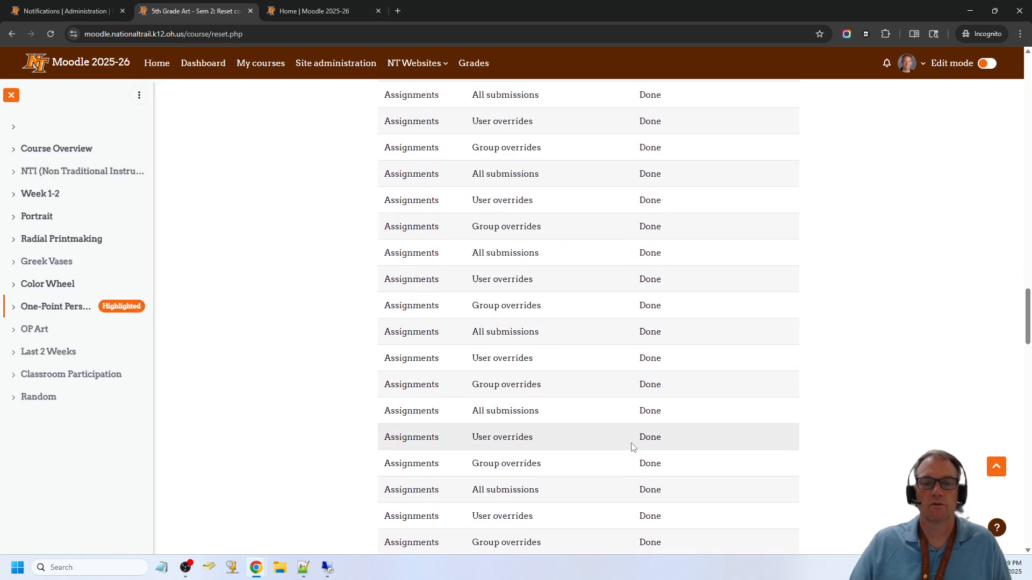
{"action": "scroll", "coordinate": [946, 408], "scroll_direction": "down", "scroll_amount": 10}
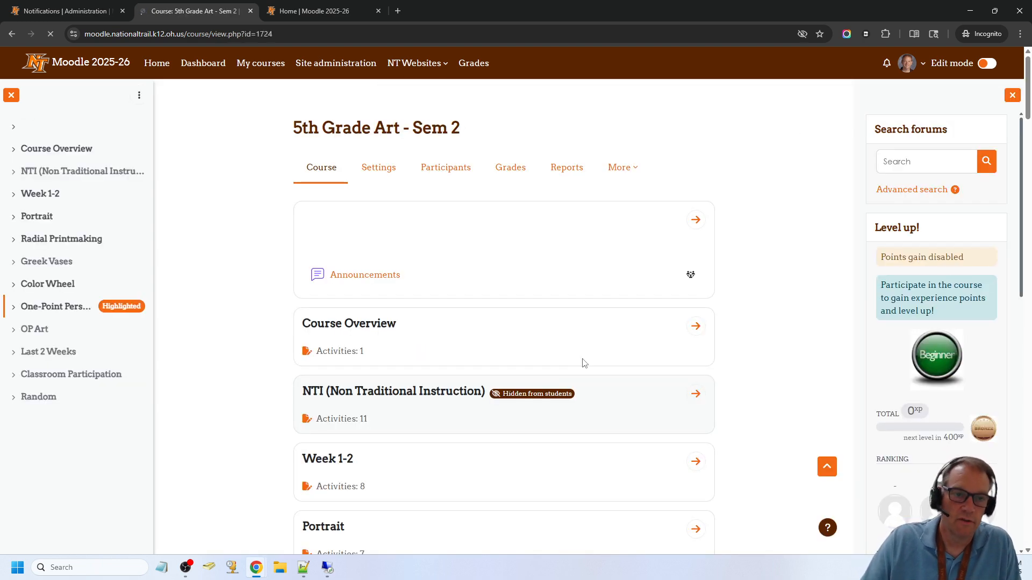
Open course management for the MS Art category under Middle School in the separate home page tab
{"action": "left_click", "coordinate": [314, 11]}
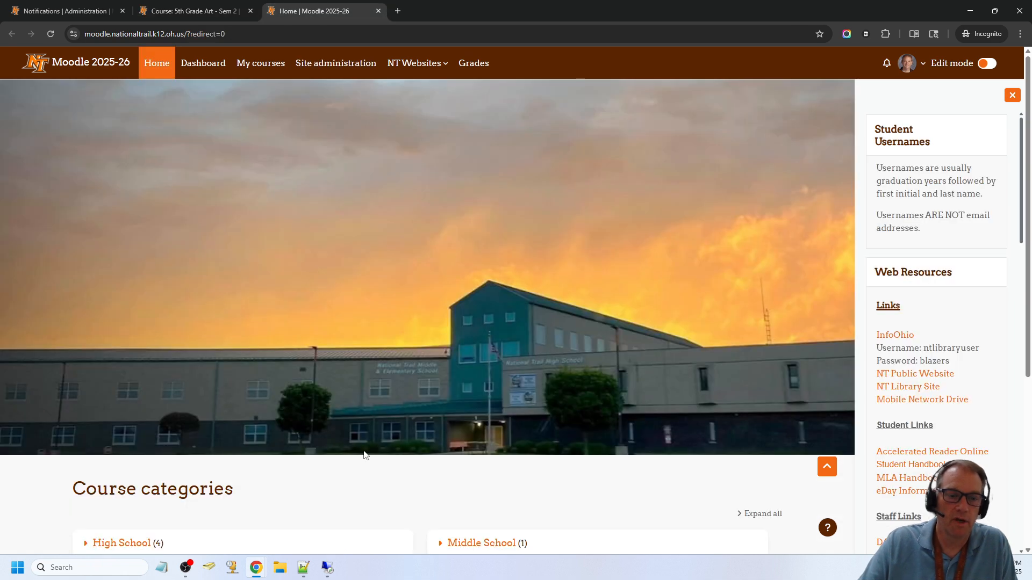
{"action": "scroll", "coordinate": [406, 456], "scroll_direction": "down", "scroll_amount": 4}
{"action": "left_click", "coordinate": [502, 280]}
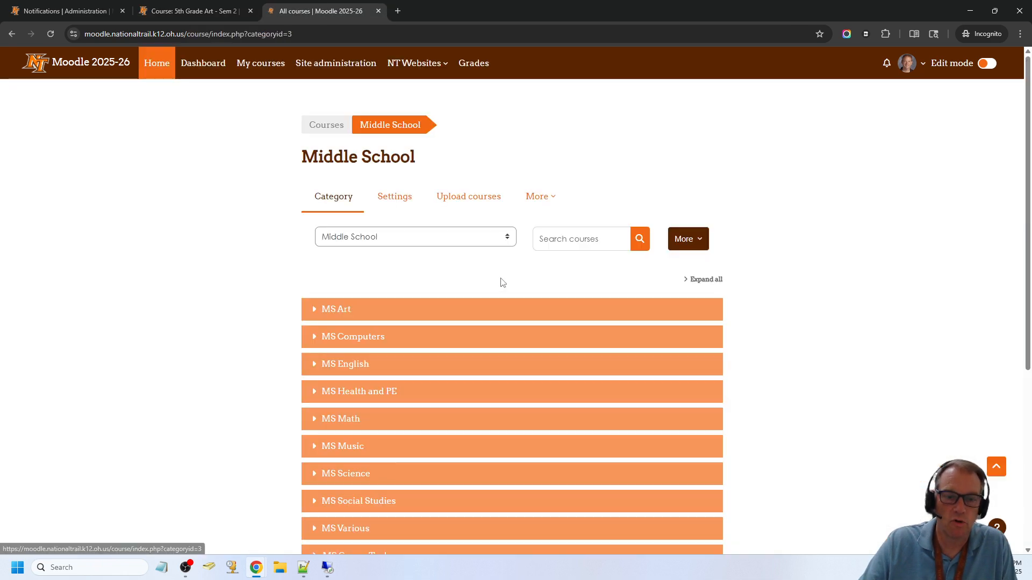
{"action": "left_click", "coordinate": [344, 304]}
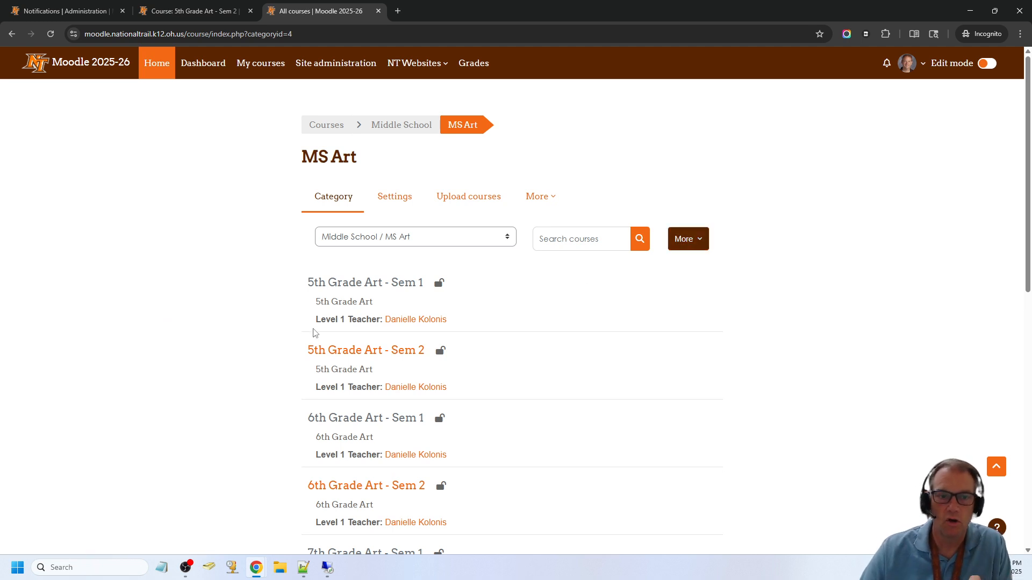
{"action": "left_click", "coordinate": [681, 247]}
{"action": "left_click", "coordinate": [666, 299]}
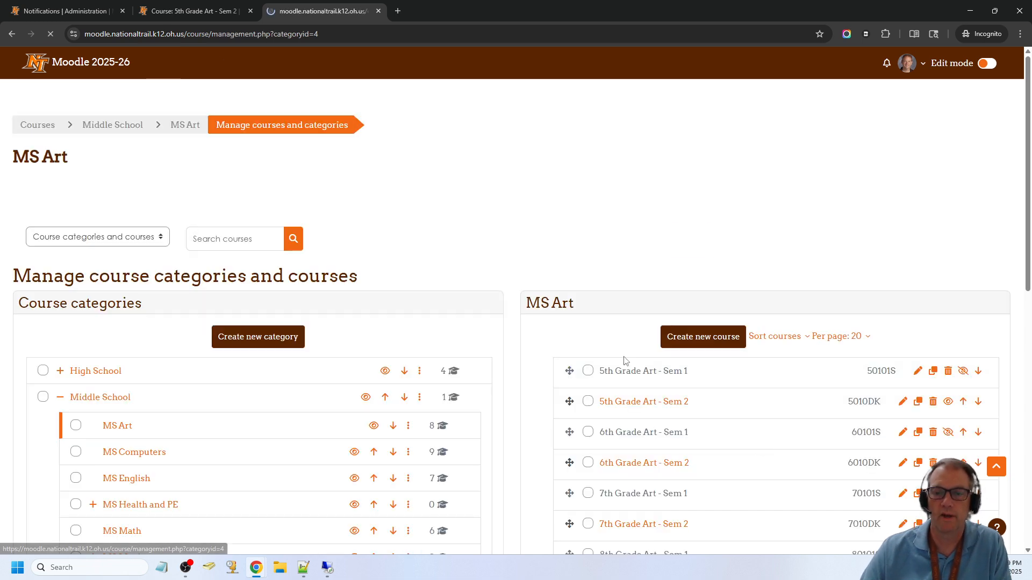
Mark the Sem 1 courses for 5th, 6th, 7th and 8th Grade Art in the MS Art course list
{"action": "scroll", "coordinate": [859, 363], "scroll_direction": "down", "scroll_amount": 4}
{"action": "left_click", "coordinate": [587, 156]}
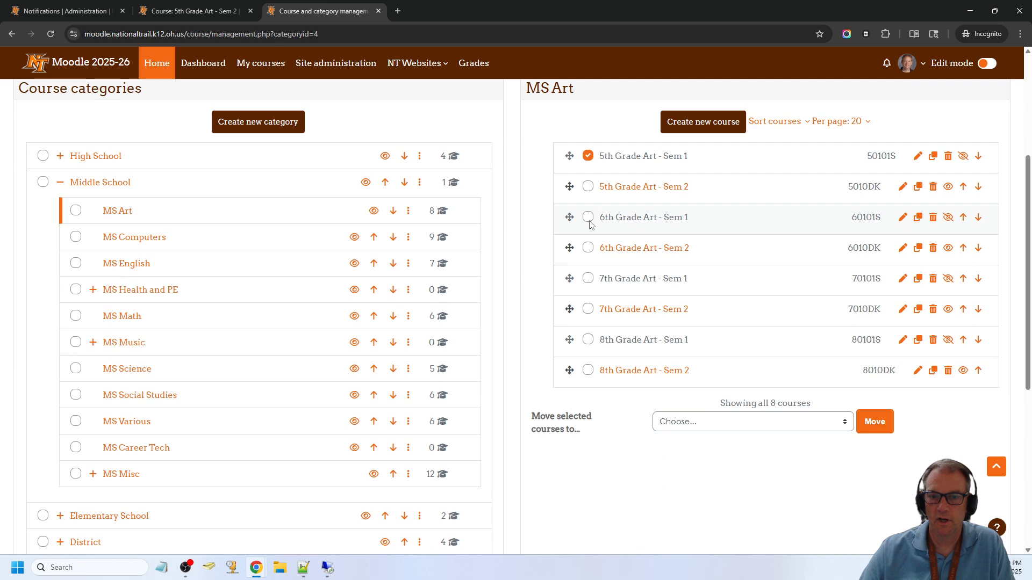
{"action": "left_click", "coordinate": [589, 341]}
{"action": "scroll", "coordinate": [851, 321], "scroll_direction": "up", "scroll_amount": 2}
{"action": "scroll", "coordinate": [852, 320], "scroll_direction": "down", "scroll_amount": 3}
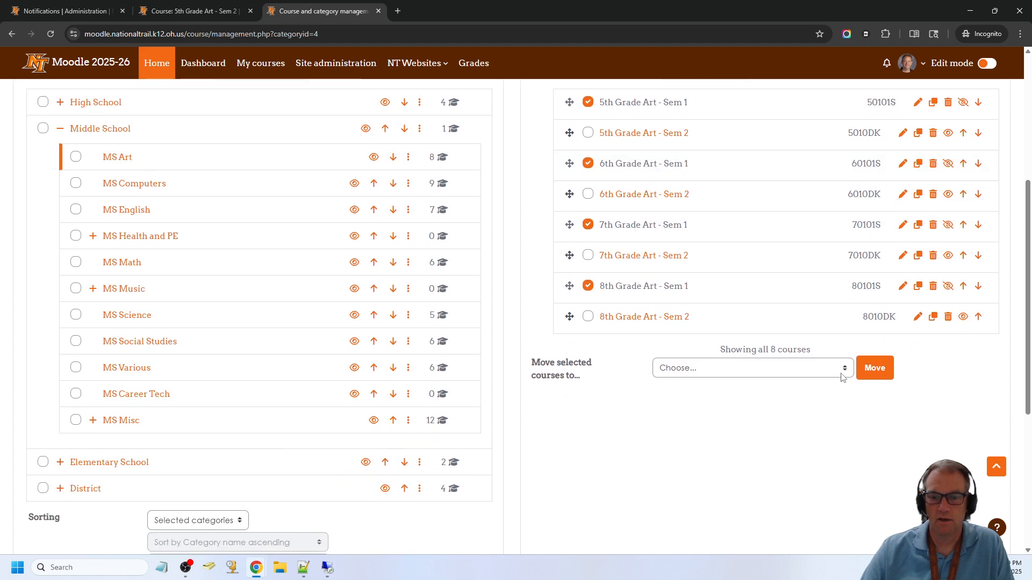
Open the deletion confirmations for the 5th, 6th, 7th and 8th Grade Art - Sem 1 courses in separate tabs
{"action": "scroll", "coordinate": [941, 383], "scroll_direction": "up", "scroll_amount": 3}
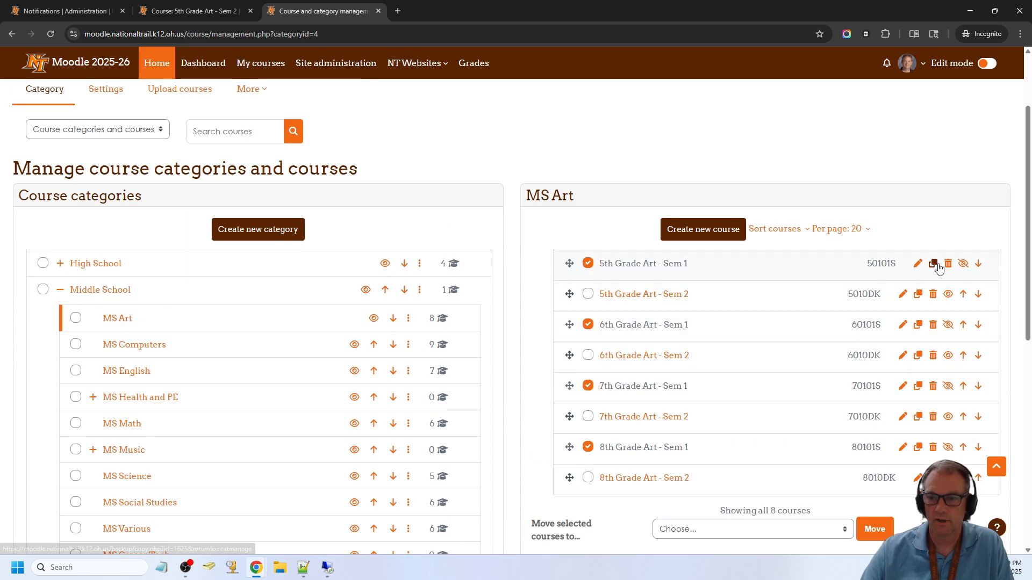
{"action": "middle_click", "coordinate": [948, 265]}
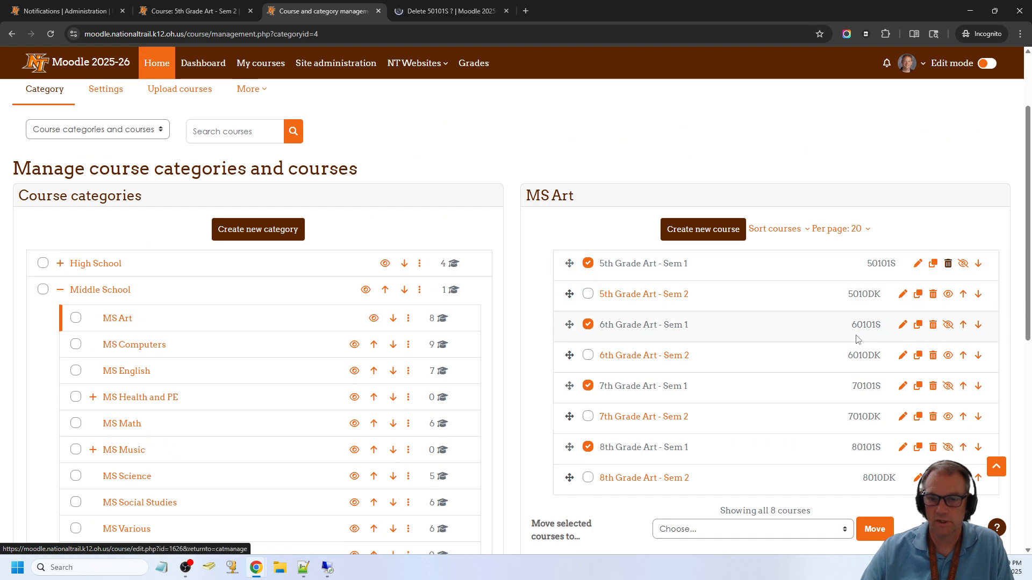
{"action": "middle_click", "coordinate": [935, 329]}
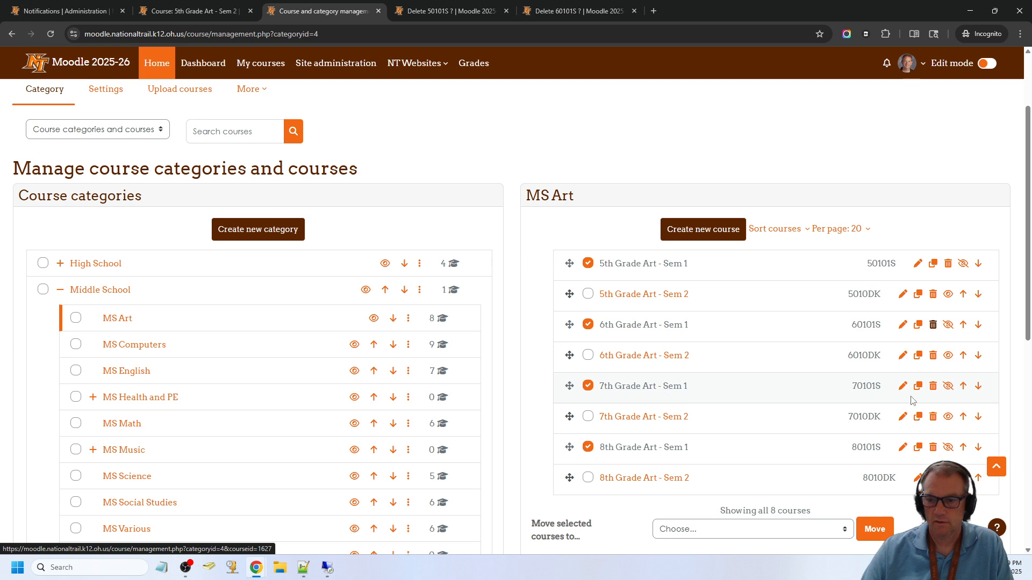
{"action": "middle_click", "coordinate": [933, 387]}
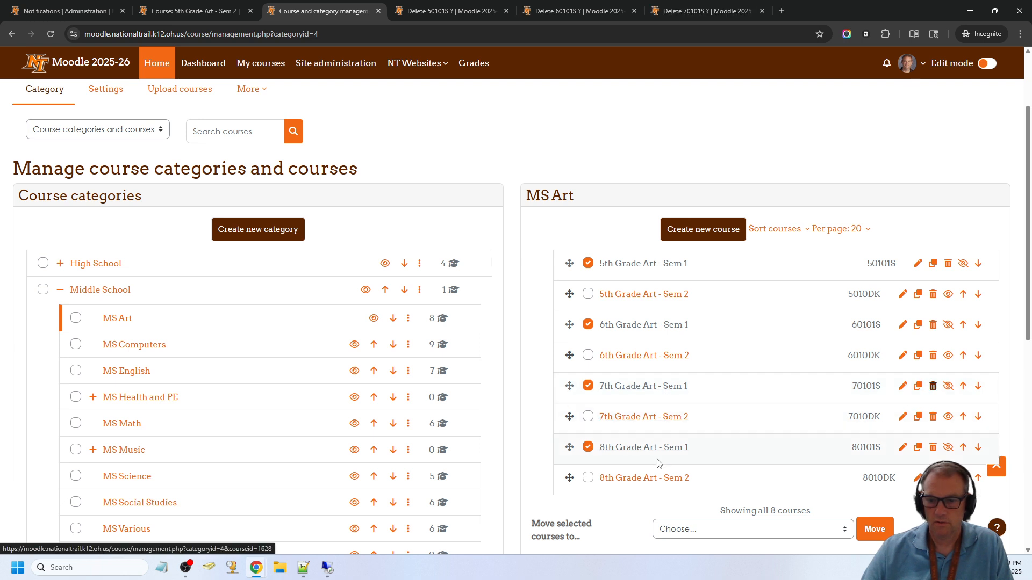
{"action": "middle_click", "coordinate": [933, 448]}
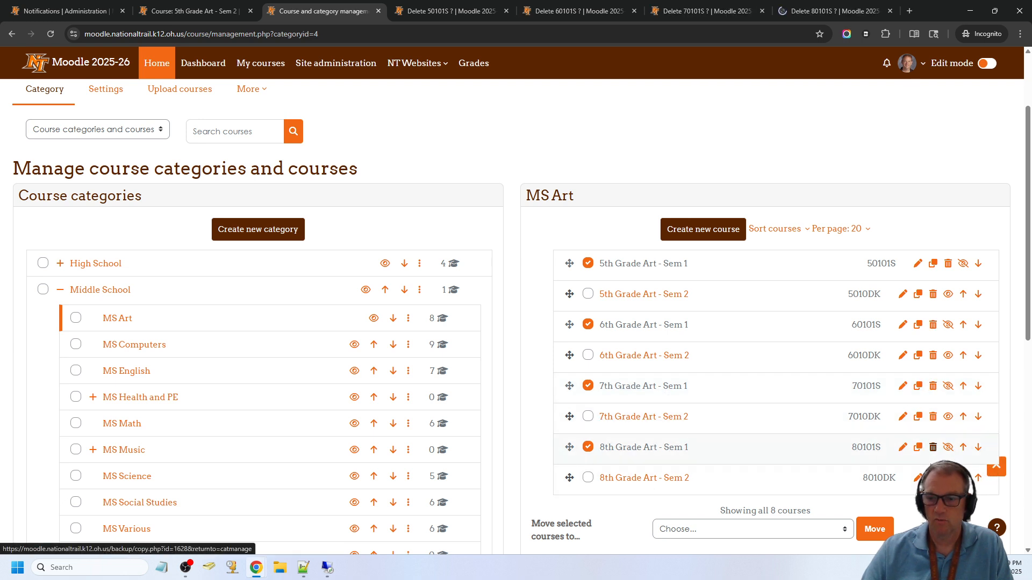
Confirm deletion of the 5th, 6th, 7th and 8th Grade Art - Sem 1 courses in their tabs
{"action": "left_click", "coordinate": [432, 17]}
{"action": "left_click", "coordinate": [631, 395]}
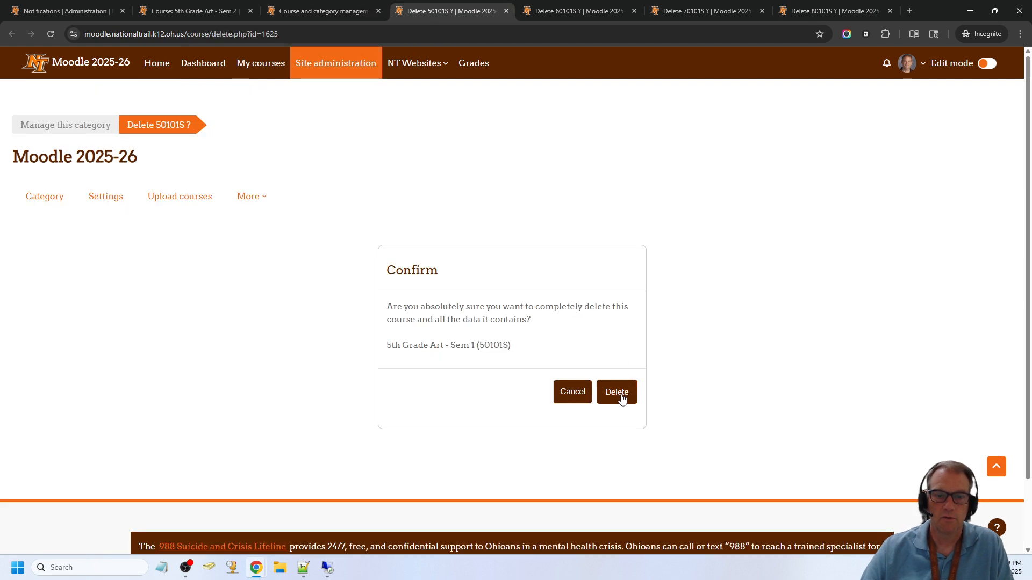
{"action": "left_click", "coordinate": [557, 13]}
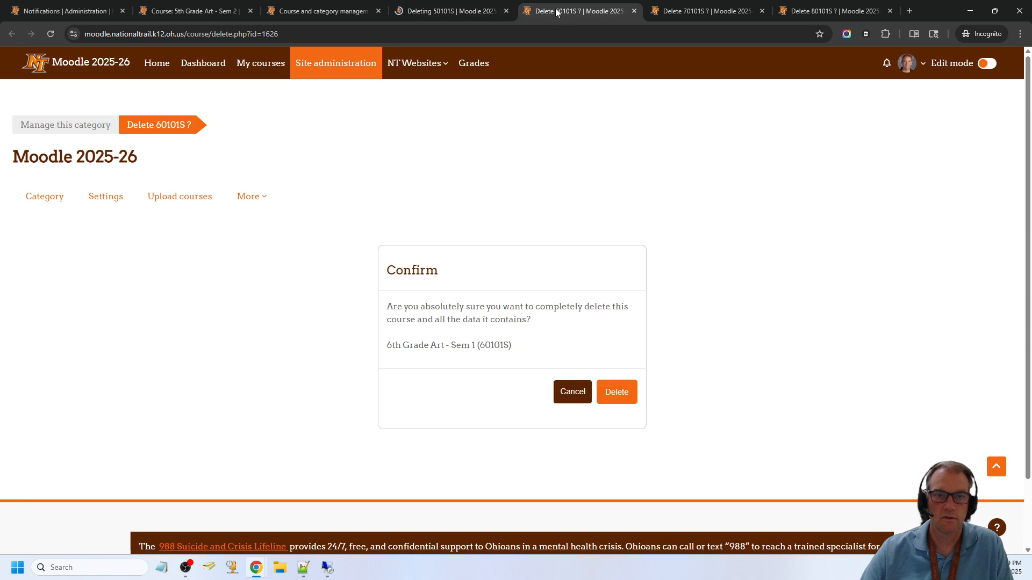
{"action": "left_click", "coordinate": [617, 392]}
{"action": "left_click", "coordinate": [698, 12]}
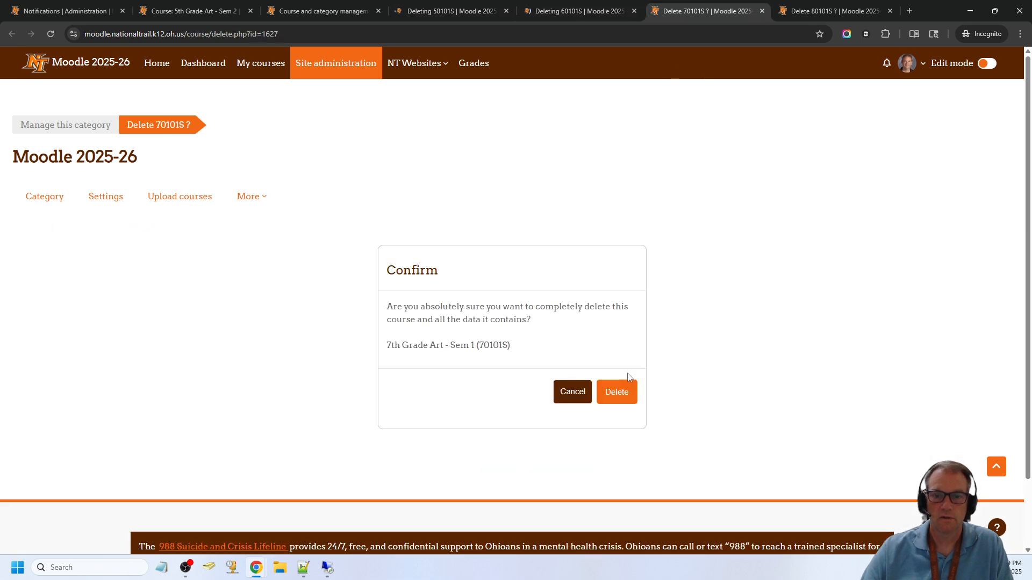
{"action": "left_click", "coordinate": [810, 12]}
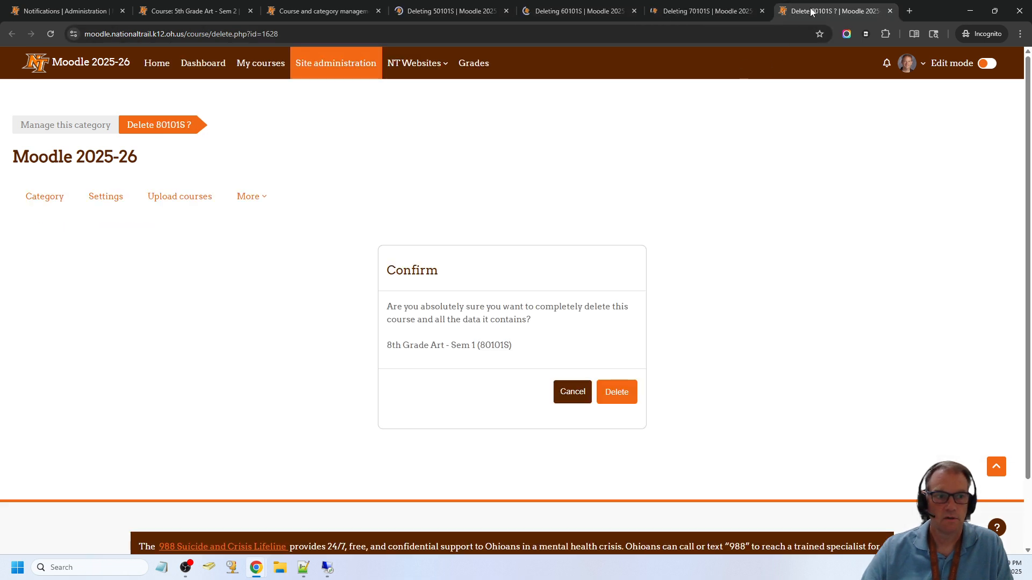
{"action": "left_click", "coordinate": [616, 396]}
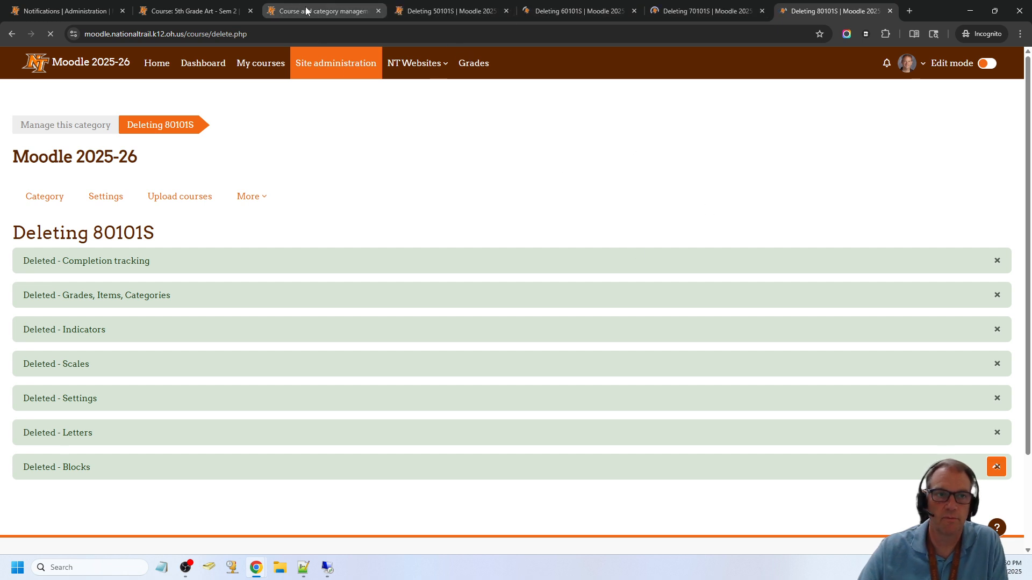
Review each Sem 1 art course's deletion results and continue from each one back to MS Art course management
{"action": "left_click", "coordinate": [457, 10]}
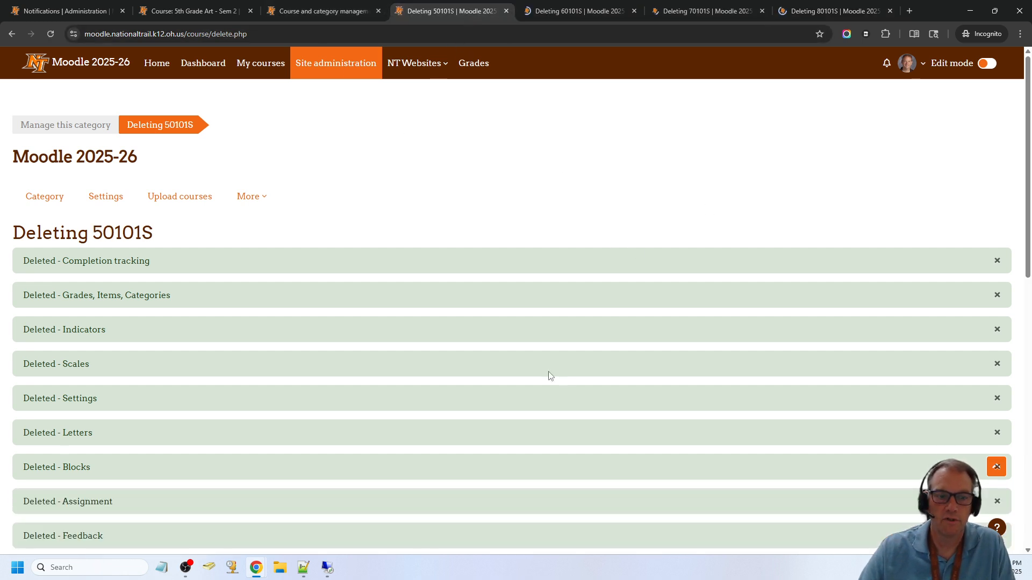
{"action": "scroll", "coordinate": [549, 380], "scroll_direction": "down", "scroll_amount": 7}
{"action": "scroll", "coordinate": [549, 380], "scroll_direction": "down", "scroll_amount": 4}
{"action": "left_click", "coordinate": [513, 361]}
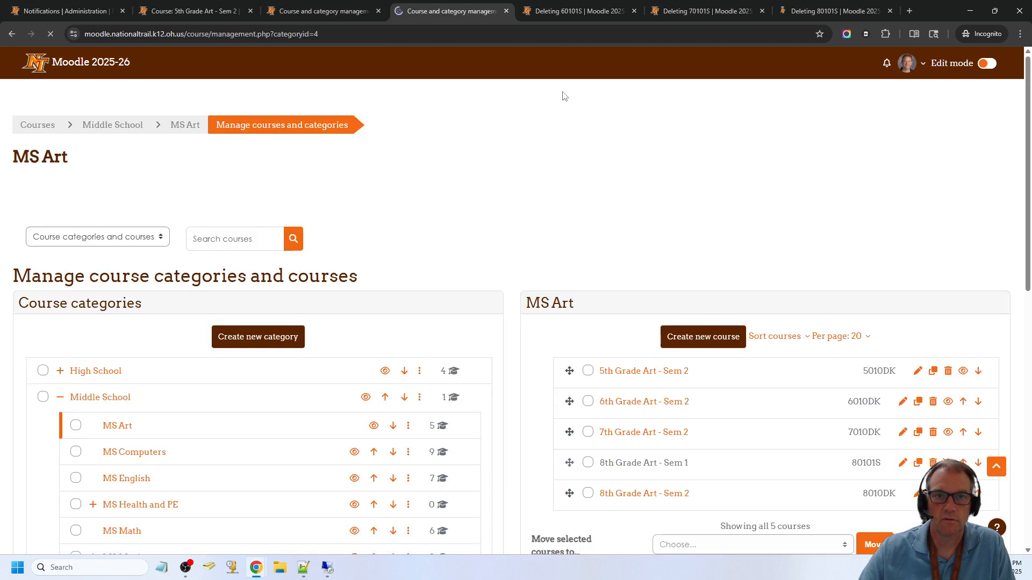
{"action": "left_click", "coordinate": [562, 13]}
{"action": "scroll", "coordinate": [564, 389], "scroll_direction": "down", "scroll_amount": 10}
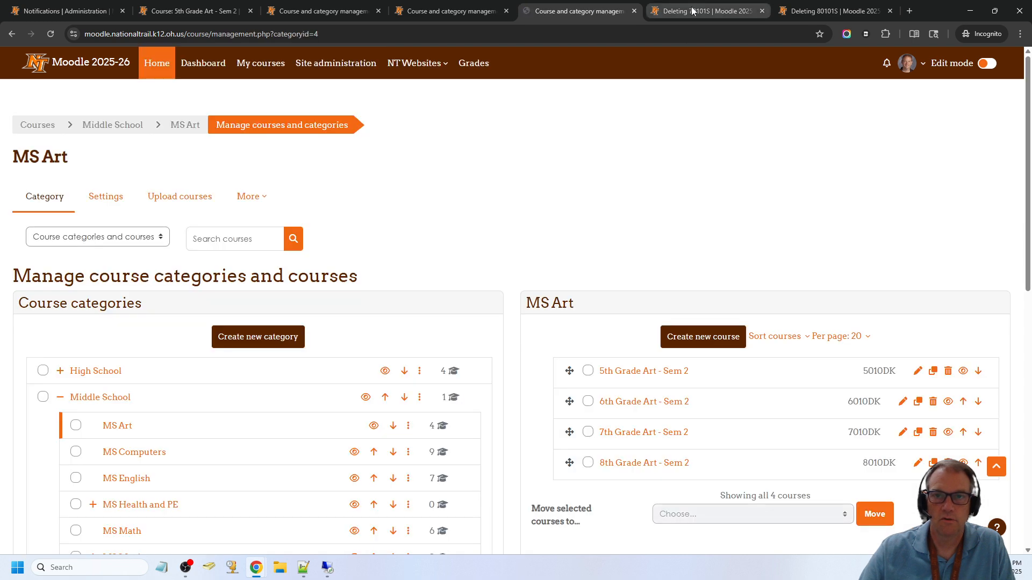
{"action": "left_click", "coordinate": [693, 11]}
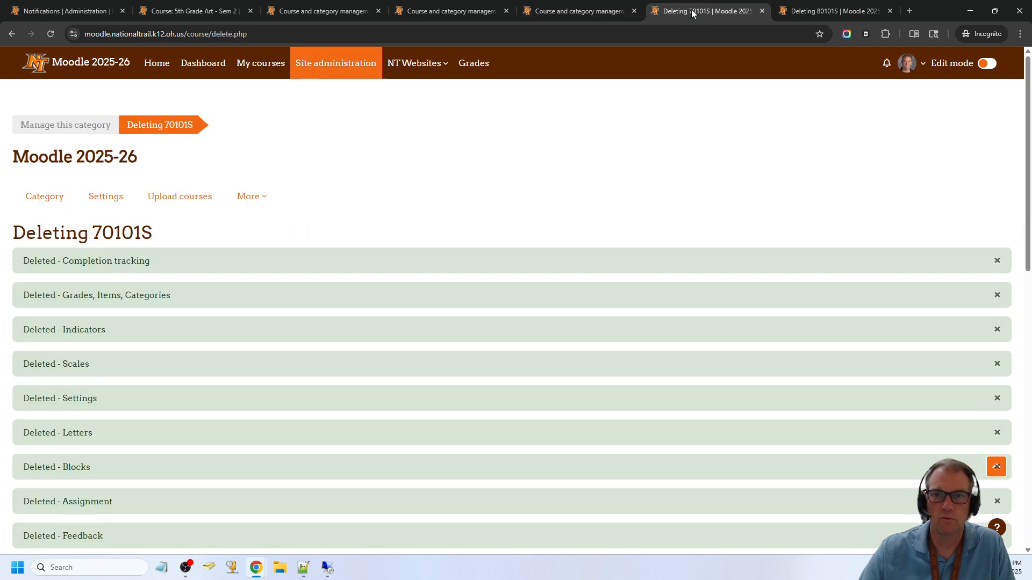
{"action": "scroll", "coordinate": [556, 443], "scroll_direction": "down", "scroll_amount": 10}
{"action": "left_click", "coordinate": [514, 362]}
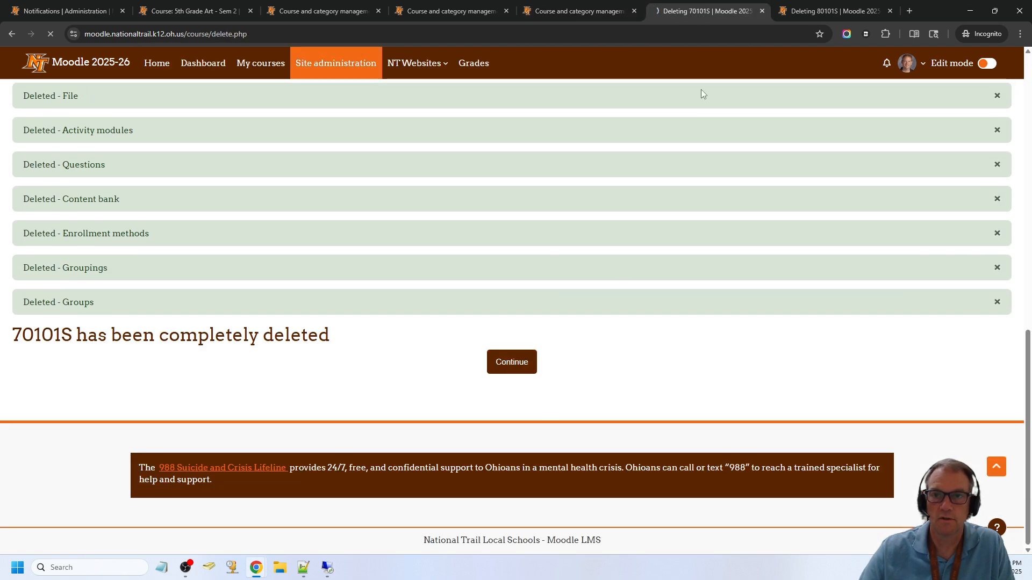
{"action": "left_click", "coordinate": [827, 12]}
{"action": "scroll", "coordinate": [565, 500], "scroll_direction": "down", "scroll_amount": 10}
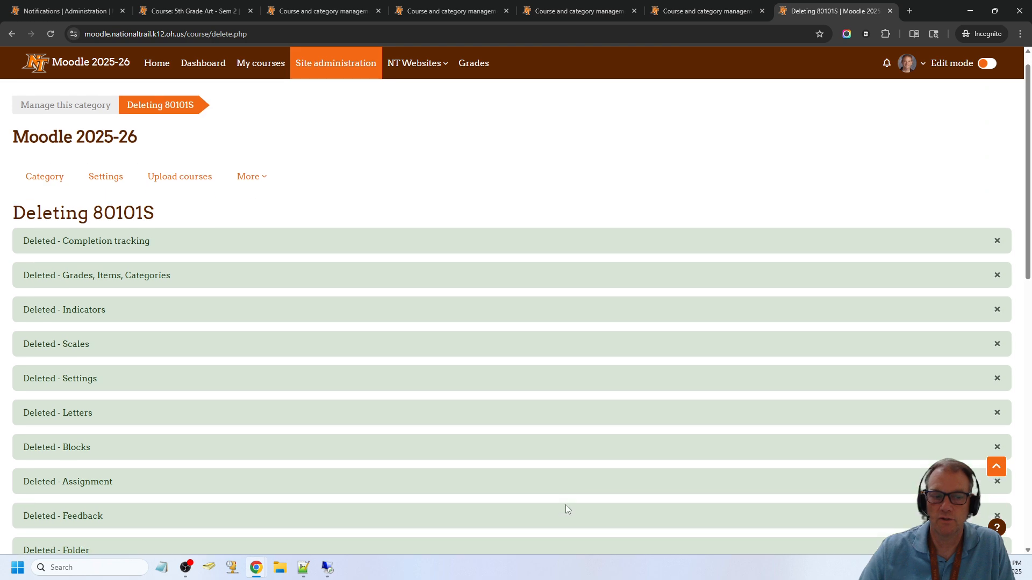
{"action": "left_click", "coordinate": [520, 367]}
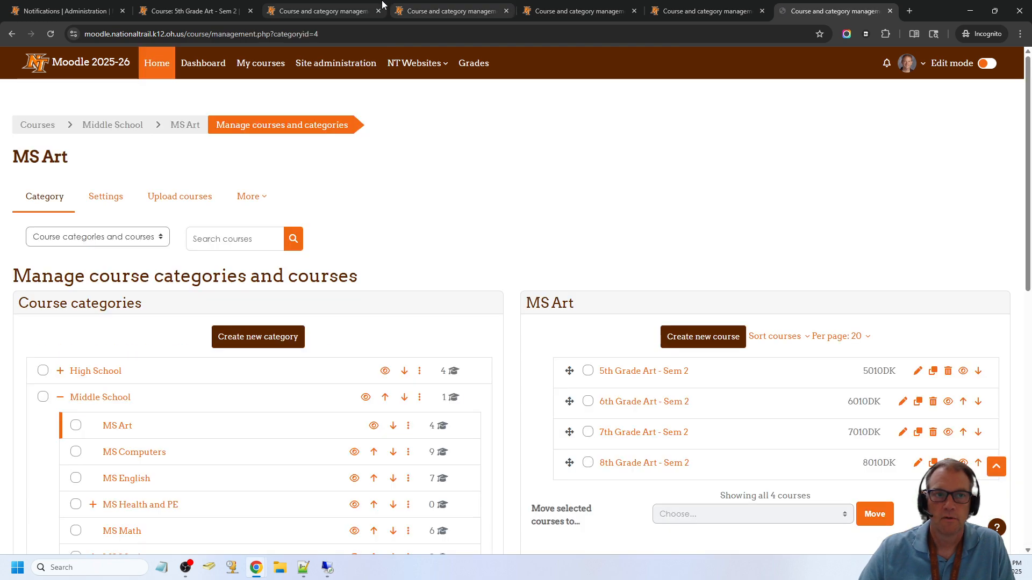
Refresh the original MS Art management page and close the four extra course management tabs
{"action": "left_click", "coordinate": [322, 11]}
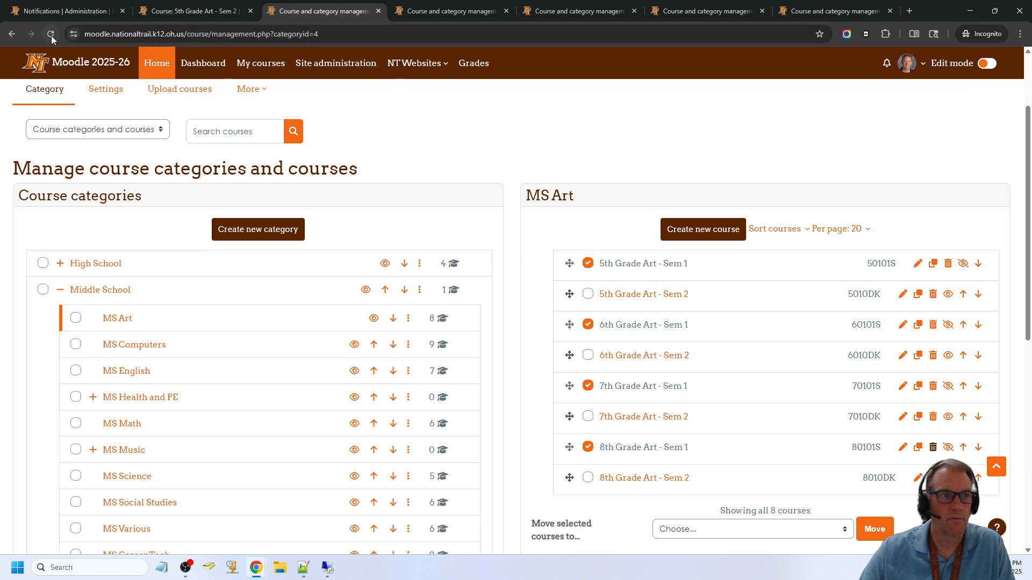
{"action": "left_click", "coordinate": [506, 11]}
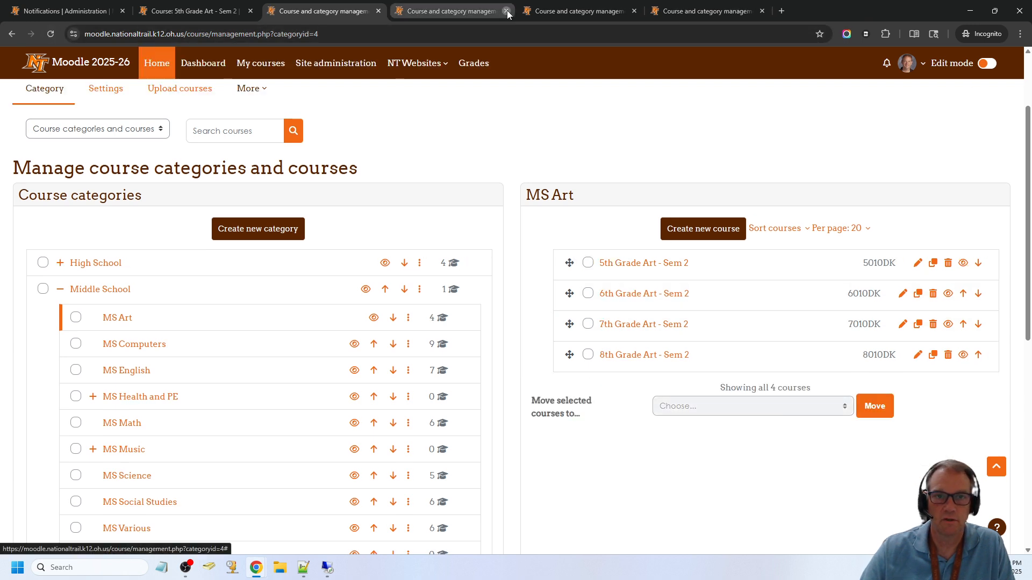
{"action": "left_click", "coordinate": [506, 11]}
{"action": "left_click", "coordinate": [508, 11]}
{"action": "left_click", "coordinate": [508, 10]}
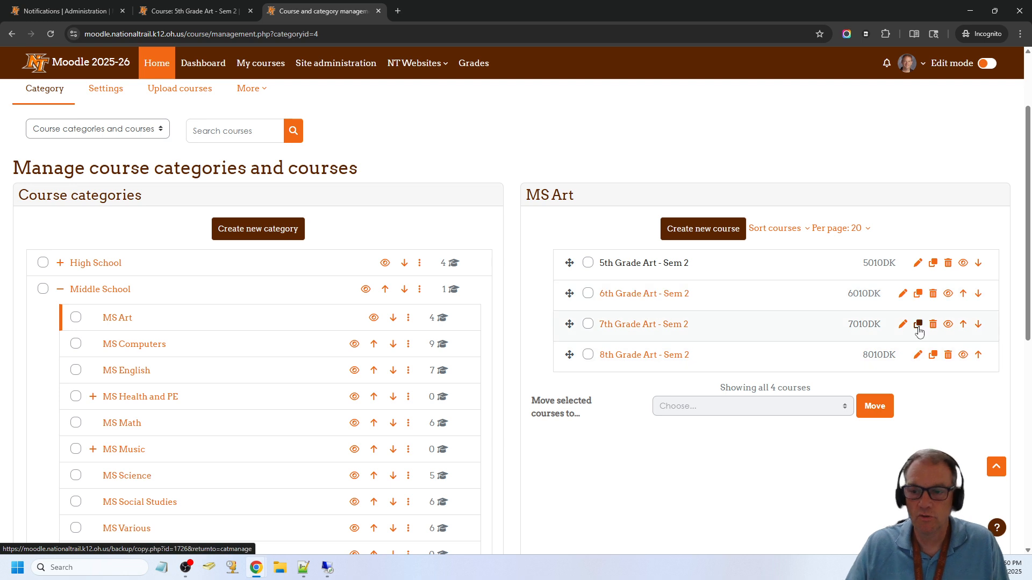
Start a new course in MS Art and copy the full name 5th Grade Art - Sem 2 into it from the existing course
{"action": "left_click", "coordinate": [703, 229]}
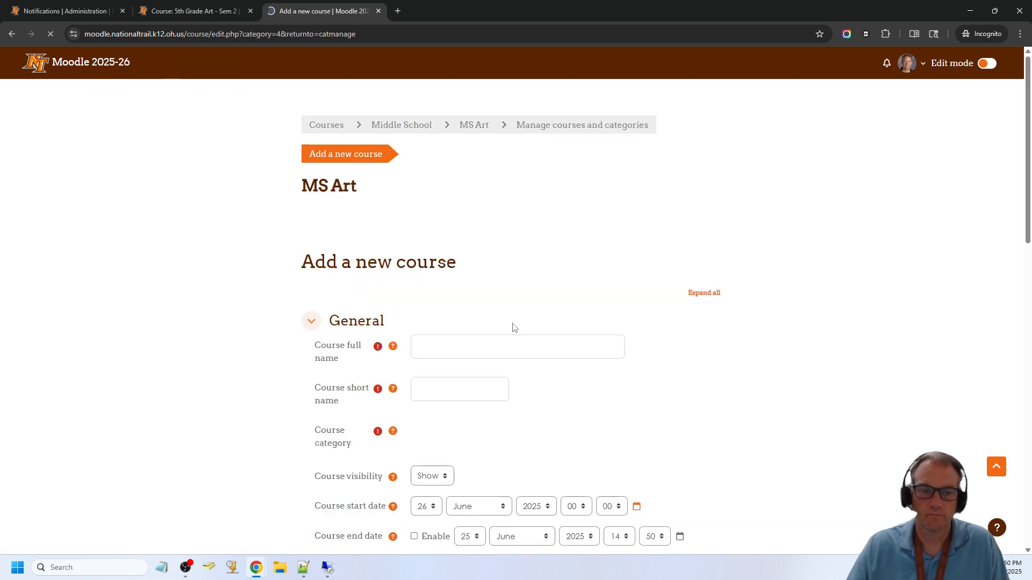
{"action": "left_click", "coordinate": [211, 11]}
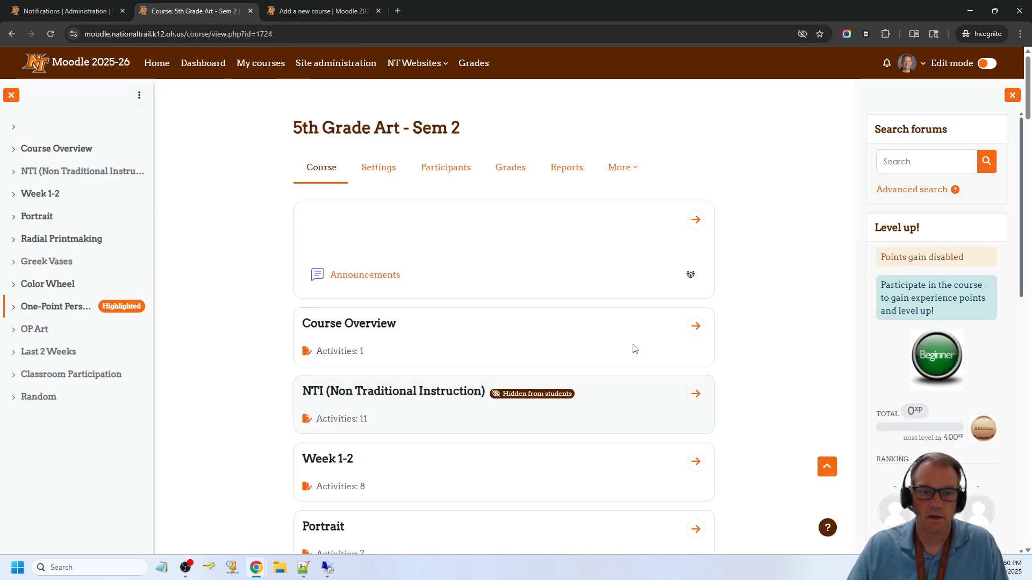
{"action": "left_click_drag", "start_coordinate": [473, 139], "coordinate": [287, 136]}
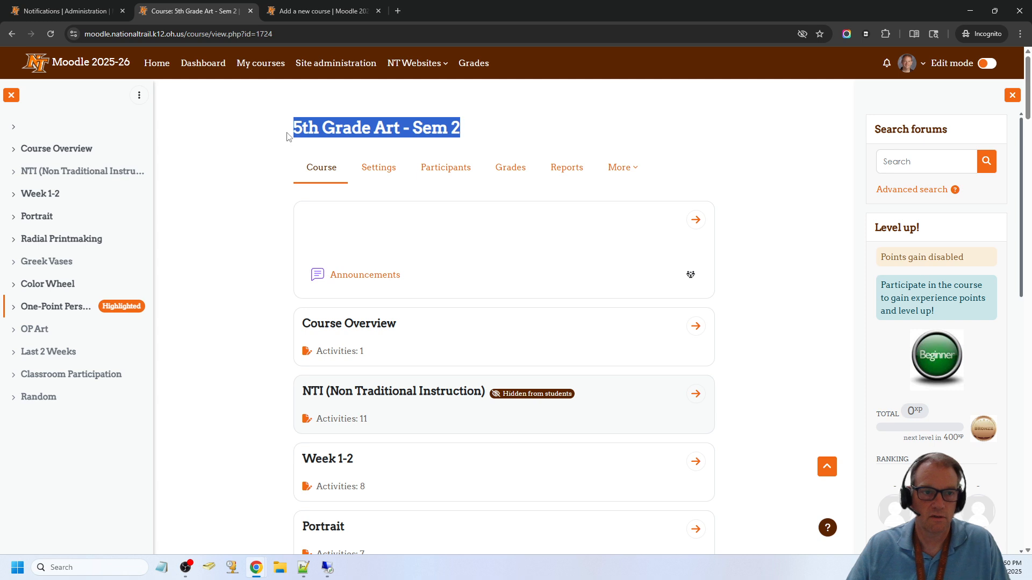
{"action": "left_click", "coordinate": [375, 13]}
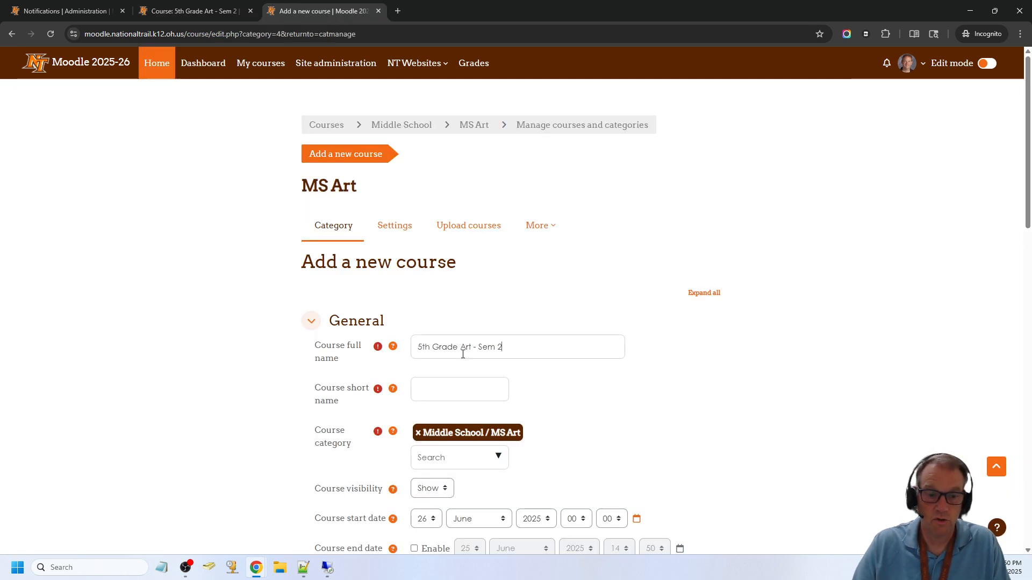
Copy the short name 5010DK from the 5th Grade Art - Sem 2 course settings into the new course
{"action": "left_click", "coordinate": [182, 11]}
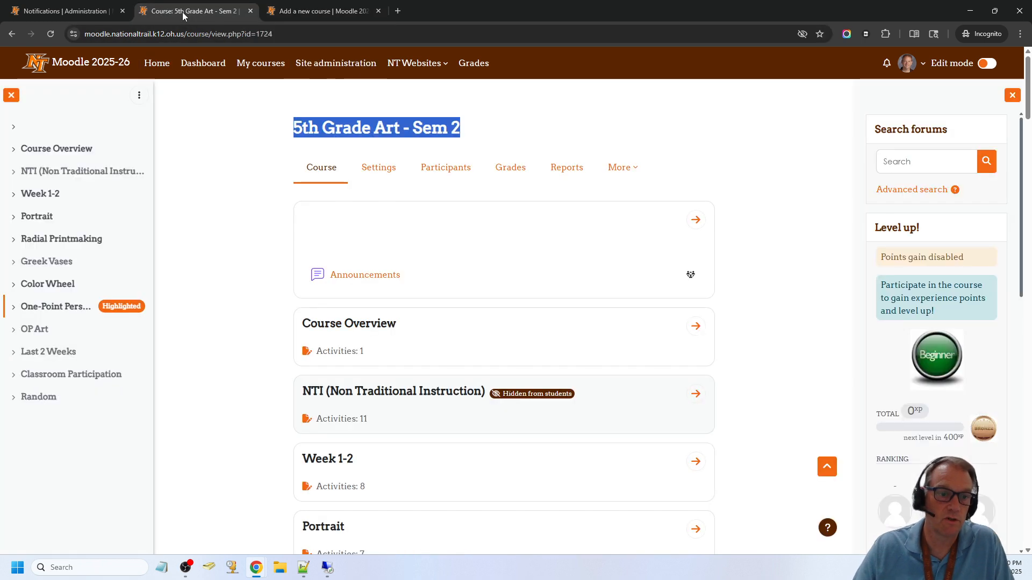
{"action": "left_click", "coordinate": [394, 168]}
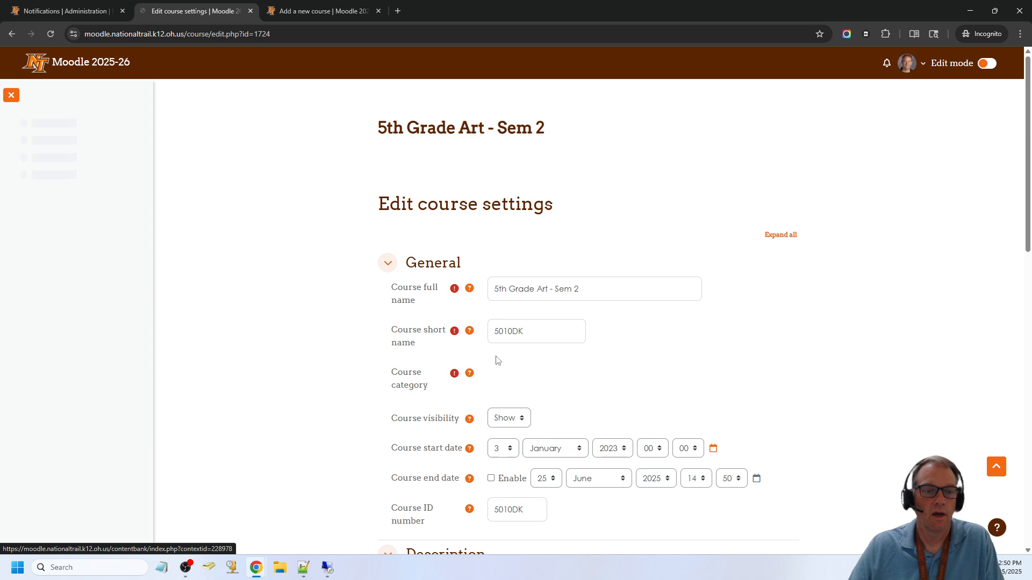
{"action": "left_click_drag", "start_coordinate": [524, 331], "coordinate": [477, 335]}
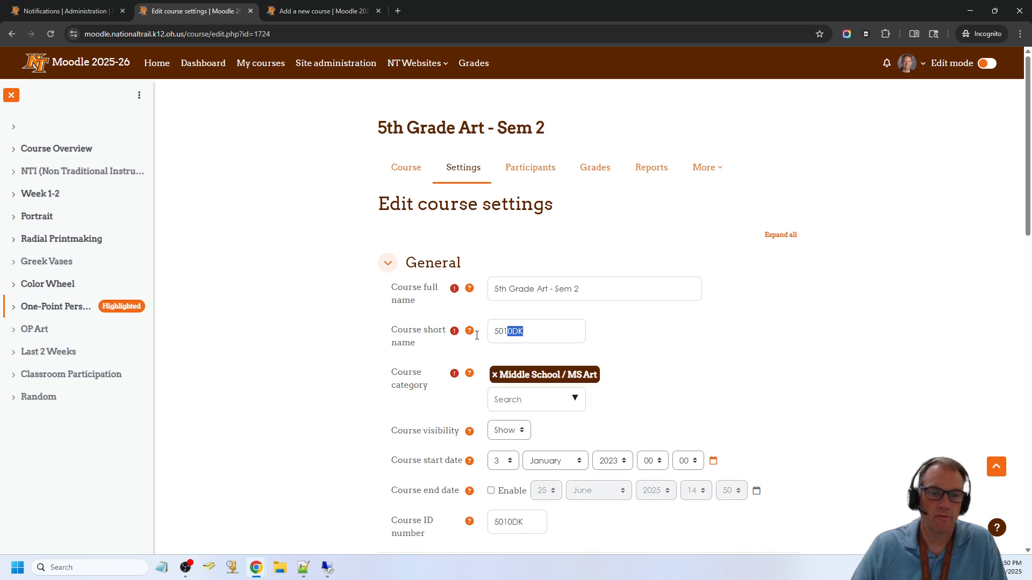
{"action": "left_click", "coordinate": [335, 12]}
{"action": "scroll", "coordinate": [433, 300], "scroll_direction": "down", "scroll_amount": 5}
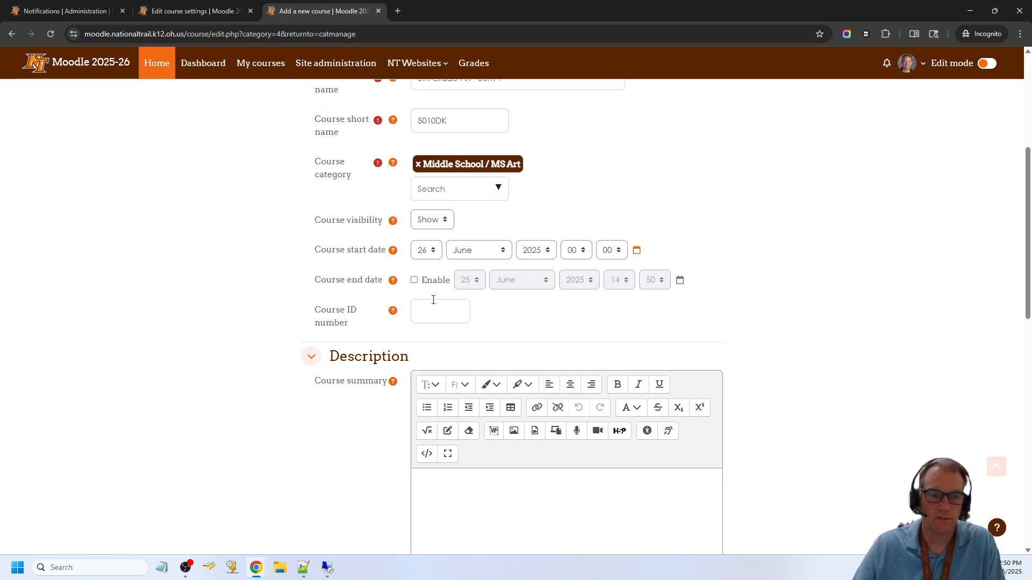
Rename the existing course to 5th Grade Art - Sem 2 DEL with short name 5010DKDEL, and save its settings
{"action": "left_click", "coordinate": [217, 12]}
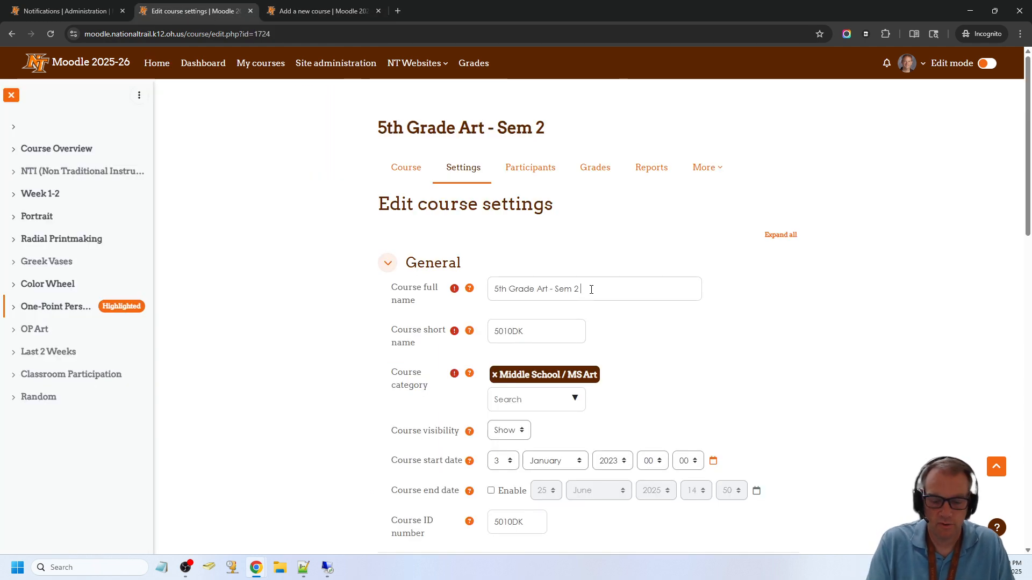
{"action": "type", "text": "DEL"}
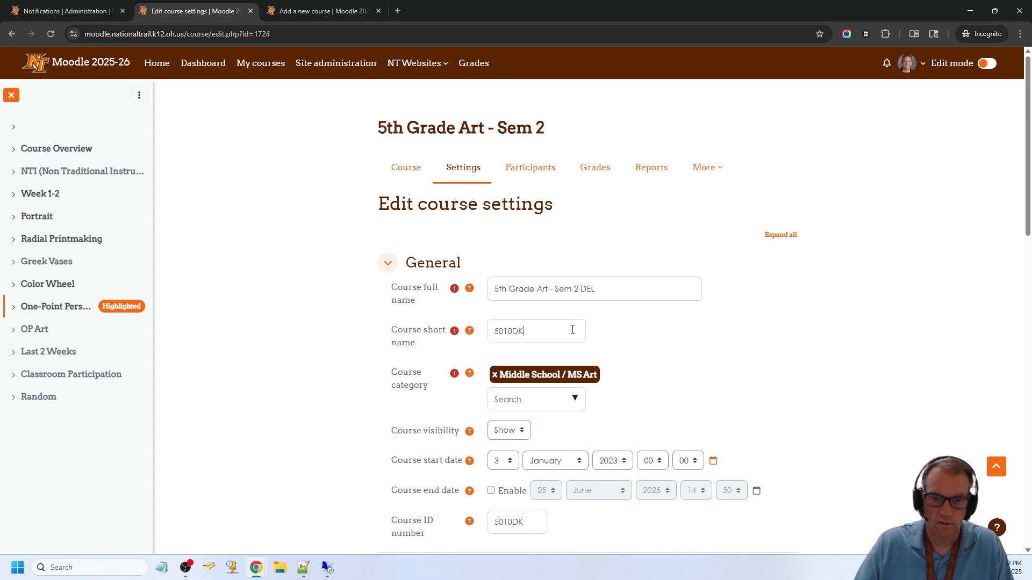
{"action": "scroll", "coordinate": [572, 329], "scroll_direction": "down", "scroll_amount": 15}
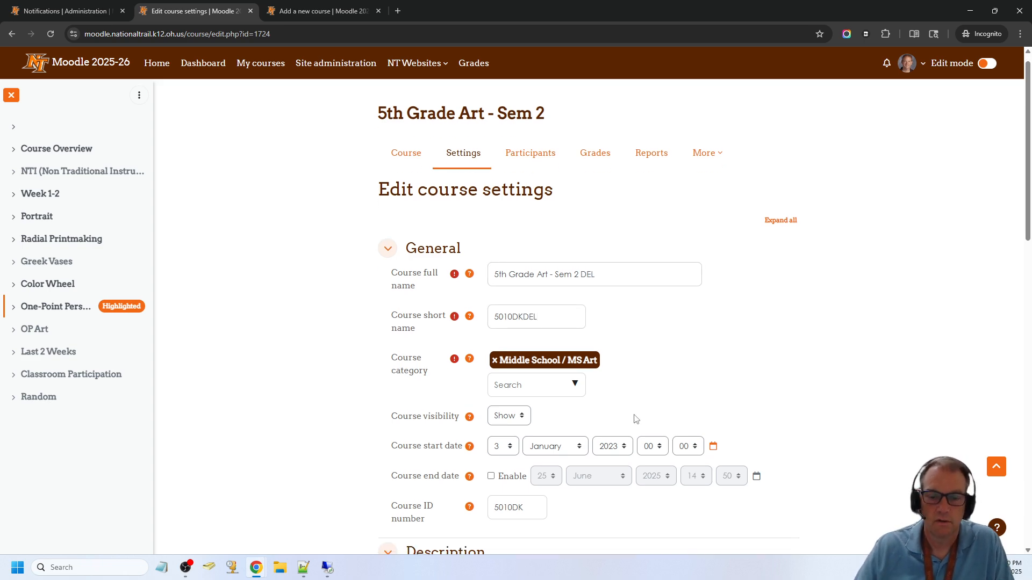
{"action": "left_click", "coordinate": [531, 345]}
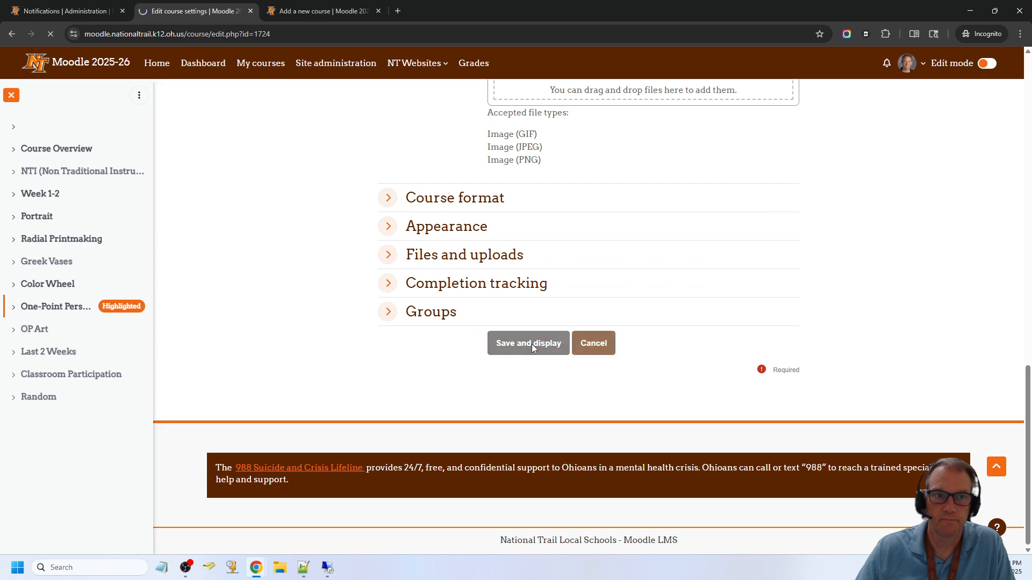
Reopen the settings of 5th Grade Art - Sem 2 DEL and place the new course form in its own window beside them
{"action": "left_click", "coordinate": [376, 168]}
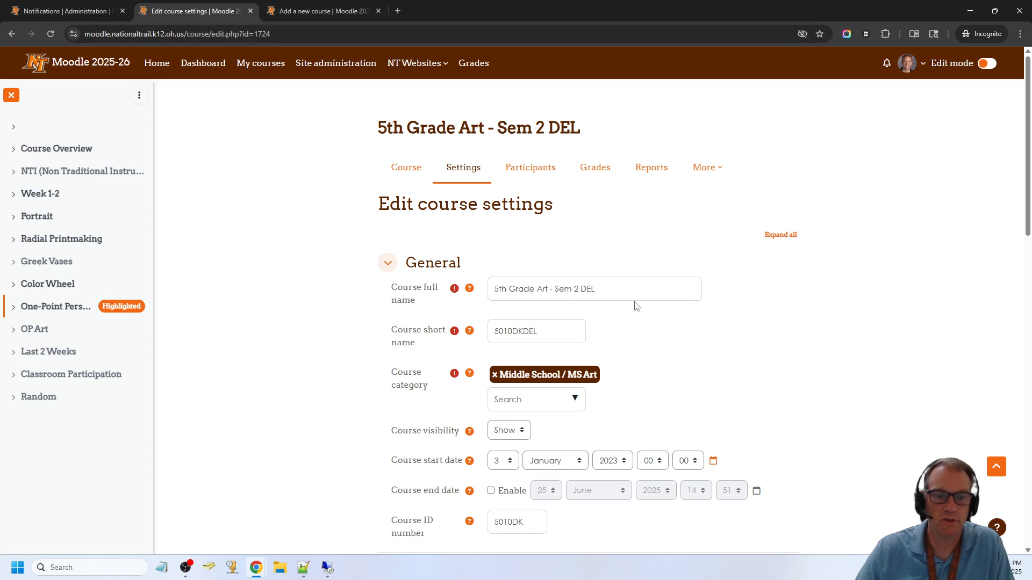
{"action": "scroll", "coordinate": [323, 59], "scroll_direction": "down", "scroll_amount": 3}
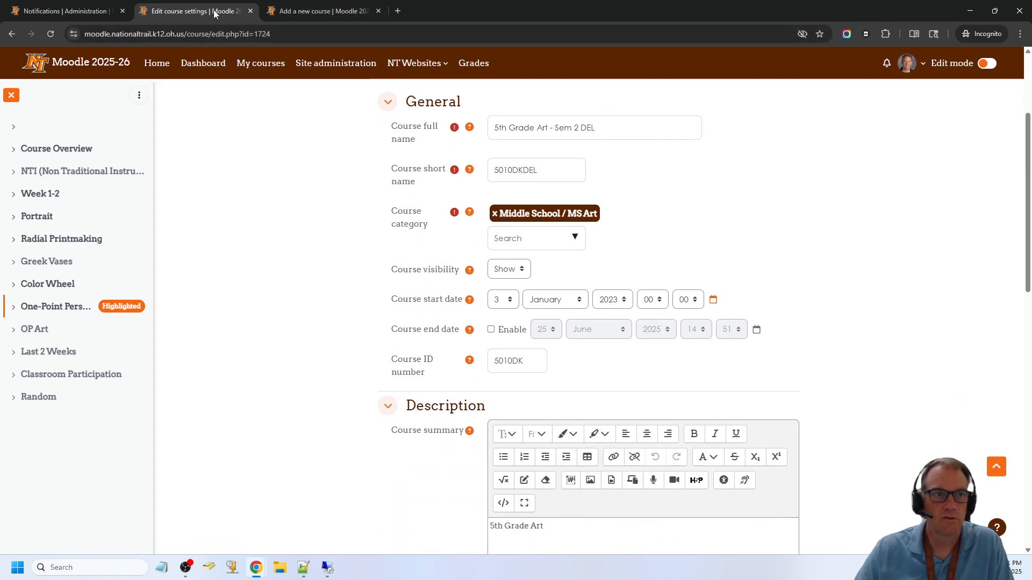
{"action": "left_click_drag", "start_coordinate": [311, 11], "coordinate": [602, 75]}
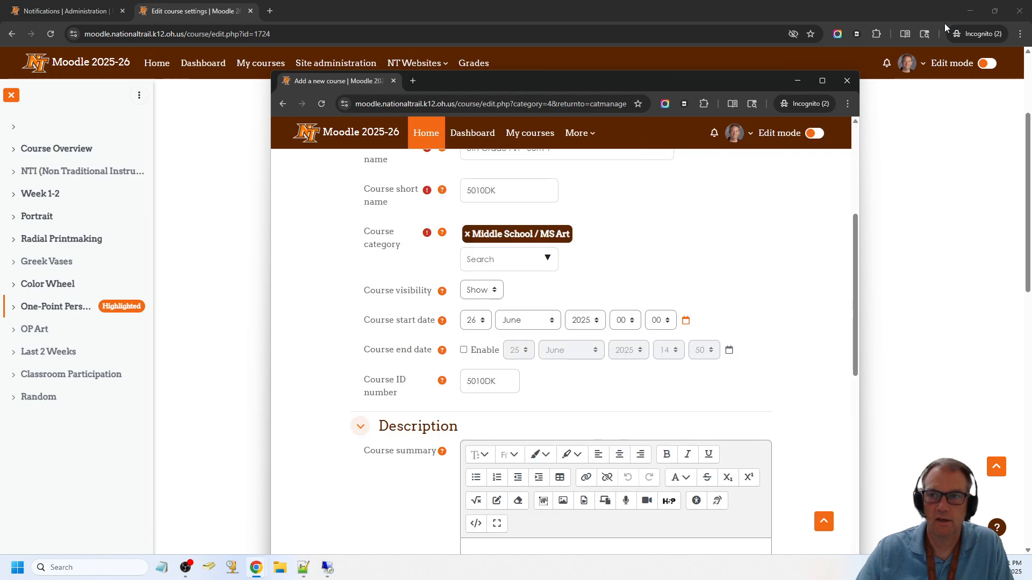
{"action": "left_click", "coordinate": [995, 10]}
{"action": "left_click_drag", "start_coordinate": [496, 13], "coordinate": [329, 9]}
{"action": "left_click", "coordinate": [675, 88]}
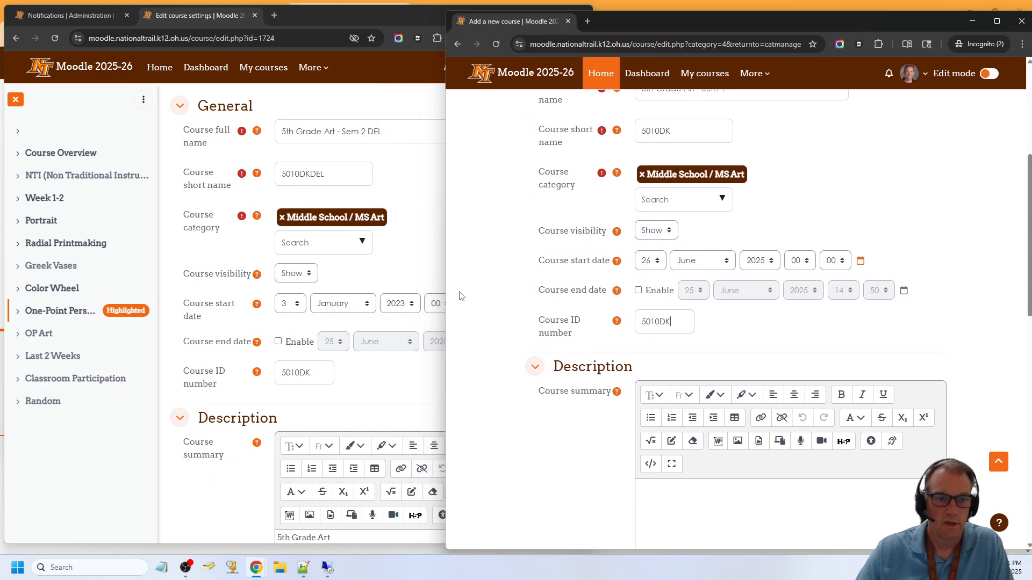
{"action": "left_click_drag", "start_coordinate": [444, 294], "coordinate": [536, 294]}
Copy the course summary 5th Grade Art from the existing course into the new course's summary
{"action": "scroll", "coordinate": [433, 281], "scroll_direction": "down", "scroll_amount": 5}
{"action": "scroll", "coordinate": [432, 281], "scroll_direction": "down", "scroll_amount": 2}
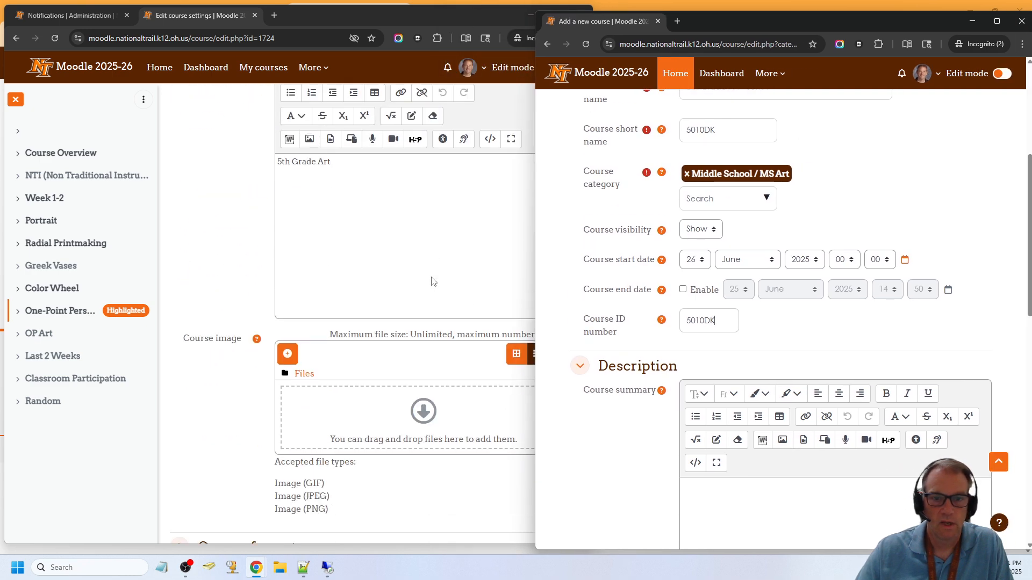
{"action": "scroll", "coordinate": [714, 407], "scroll_direction": "down", "scroll_amount": 2}
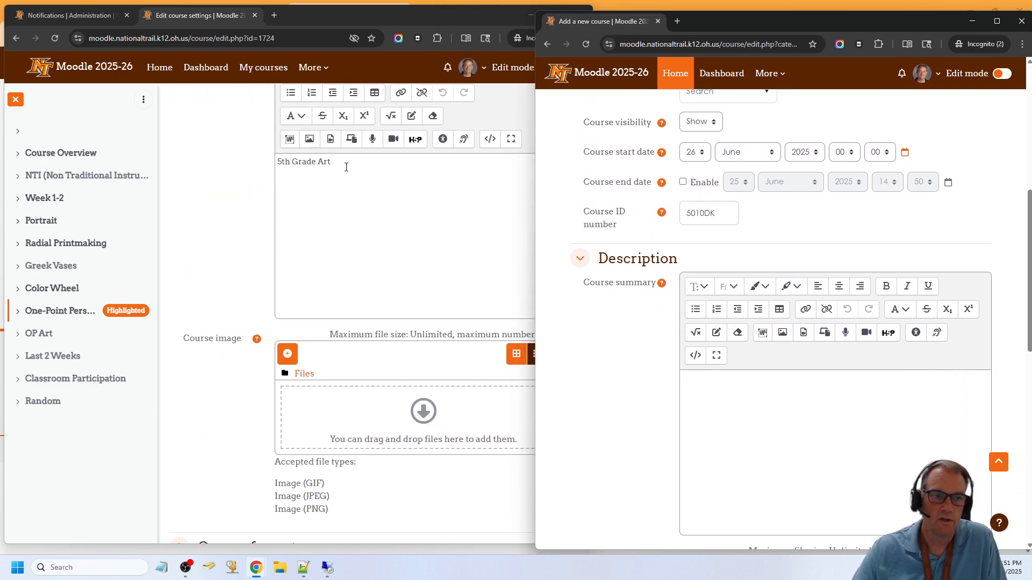
{"action": "triple_click", "coordinate": [346, 167]}
{"action": "key", "text": "ctrl+c"}
{"action": "left_click", "coordinate": [799, 441]}
{"action": "key", "text": "ctrl+v"}
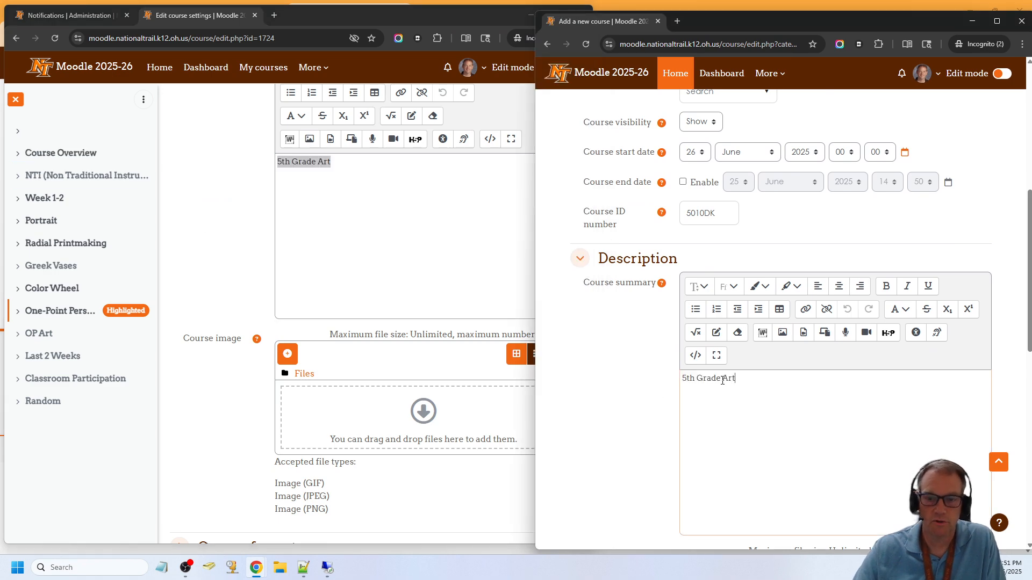
Expand all settings sections in both the existing course and the new course form, keeping the two windows side by side
{"action": "scroll", "coordinate": [722, 380], "scroll_direction": "down", "scroll_amount": 8}
{"action": "scroll", "coordinate": [289, 425], "scroll_direction": "down", "scroll_amount": 3}
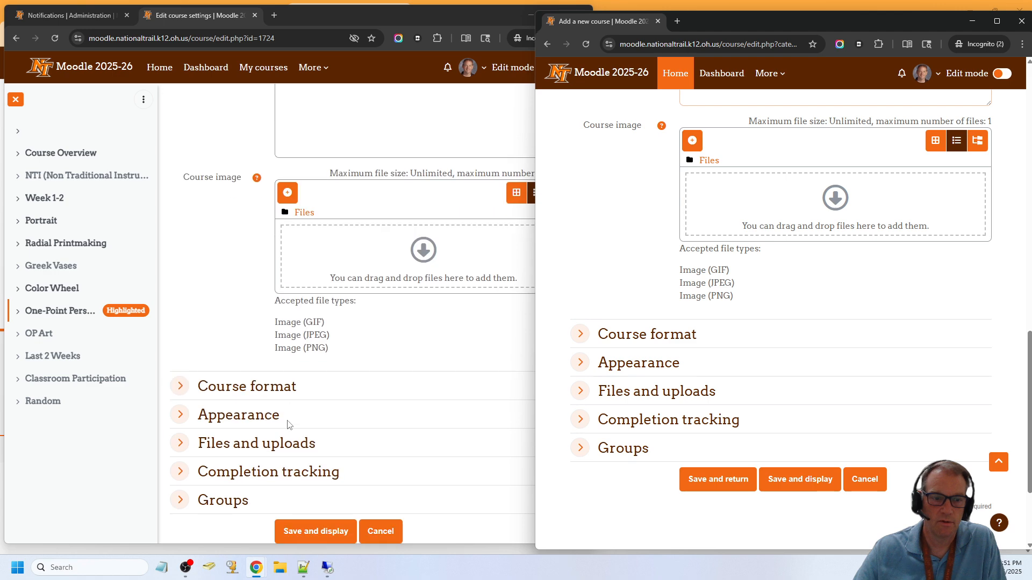
{"action": "scroll", "coordinate": [500, 283], "scroll_direction": "up", "scroll_amount": 10}
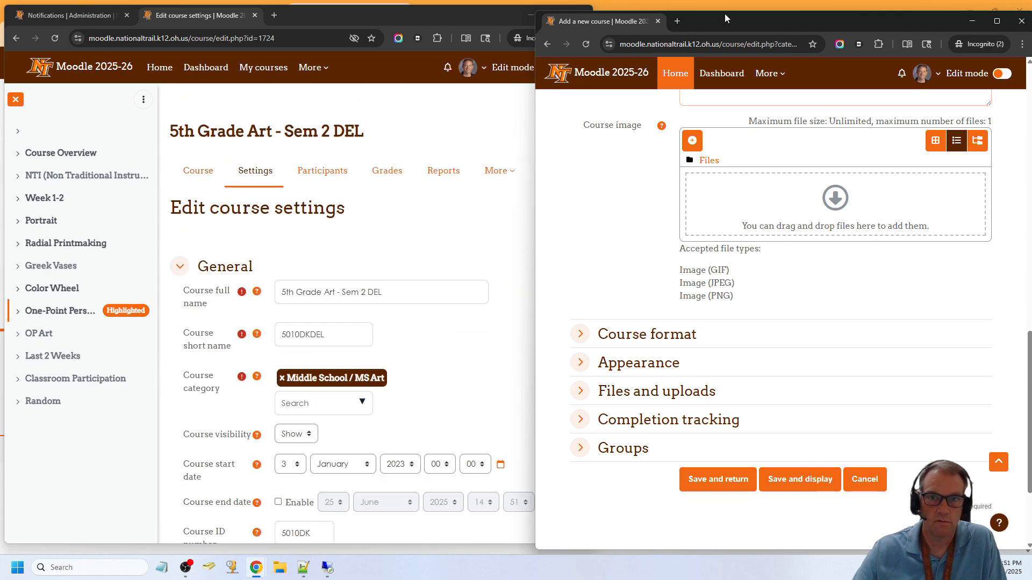
{"action": "left_click_drag", "start_coordinate": [724, 18], "coordinate": [786, 18]}
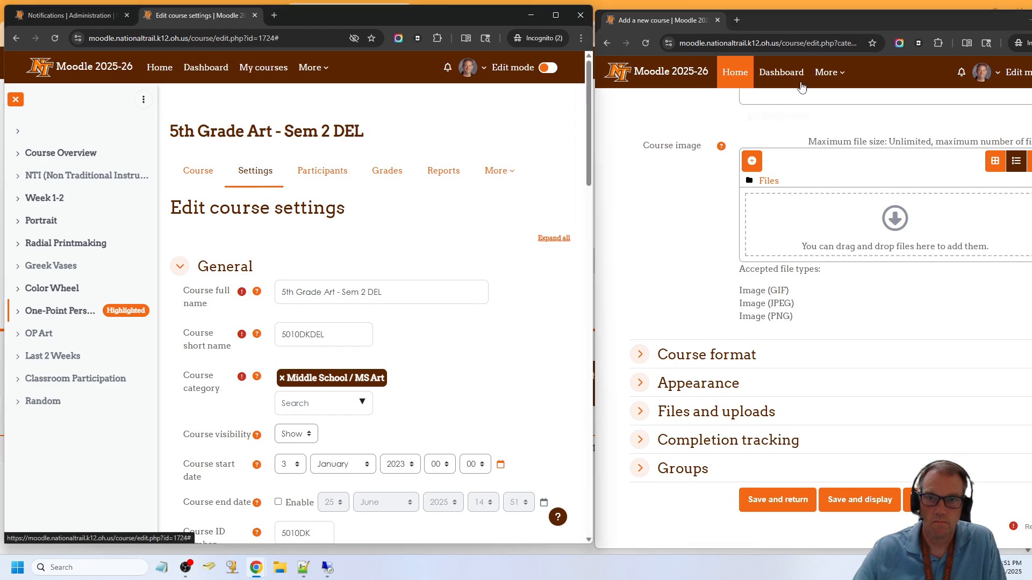
{"action": "left_click", "coordinate": [548, 239]}
{"action": "left_click_drag", "start_coordinate": [912, 22], "coordinate": [799, 23]}
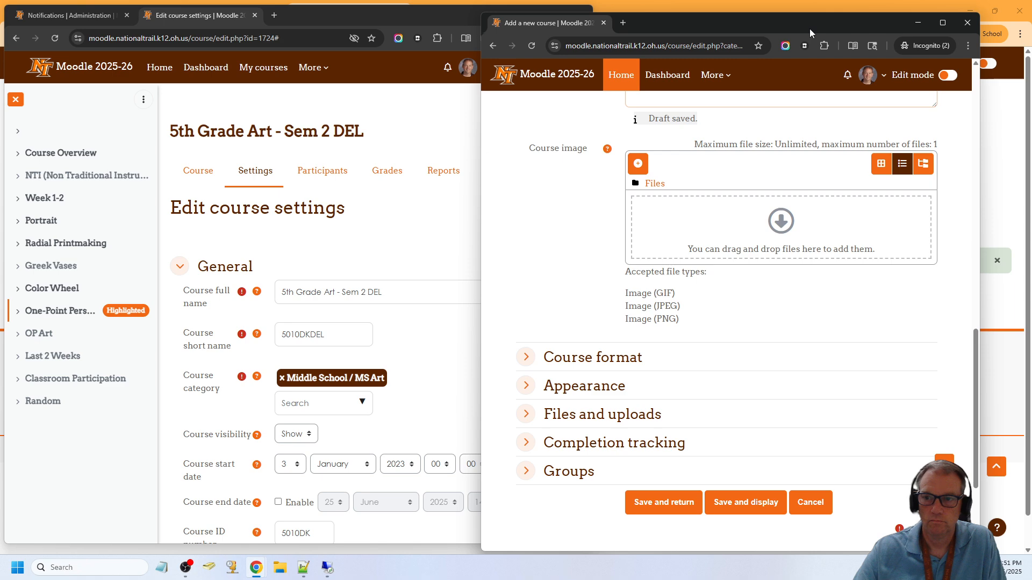
{"action": "scroll", "coordinate": [935, 161], "scroll_direction": "up", "scroll_amount": 15}
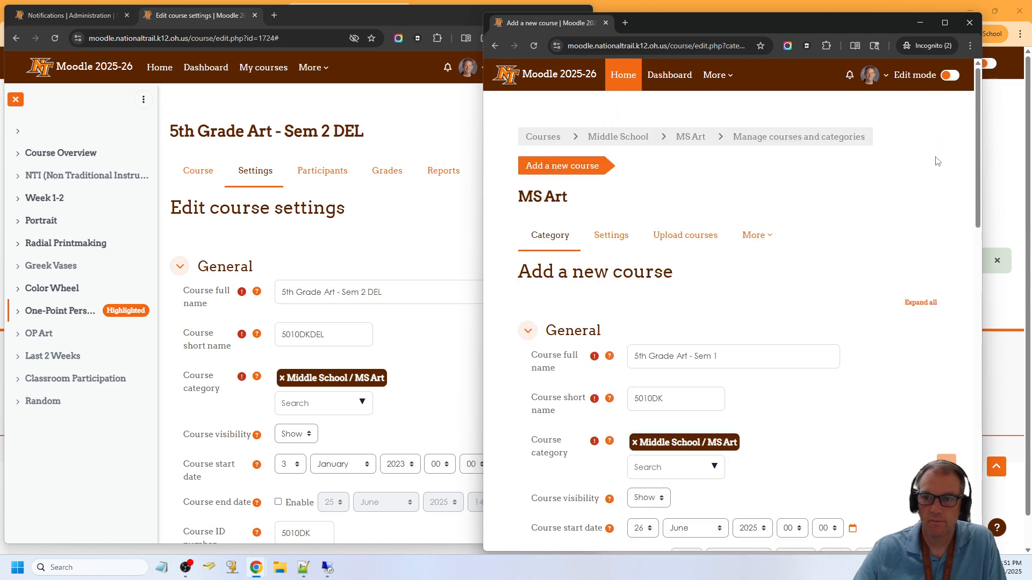
{"action": "left_click", "coordinate": [920, 302]}
Compare the format and appearance settings of both courses and set Show activity dates to No in the new course
{"action": "scroll", "coordinate": [357, 260], "scroll_direction": "down", "scroll_amount": 10}
{"action": "scroll", "coordinate": [358, 273], "scroll_direction": "down", "scroll_amount": 5}
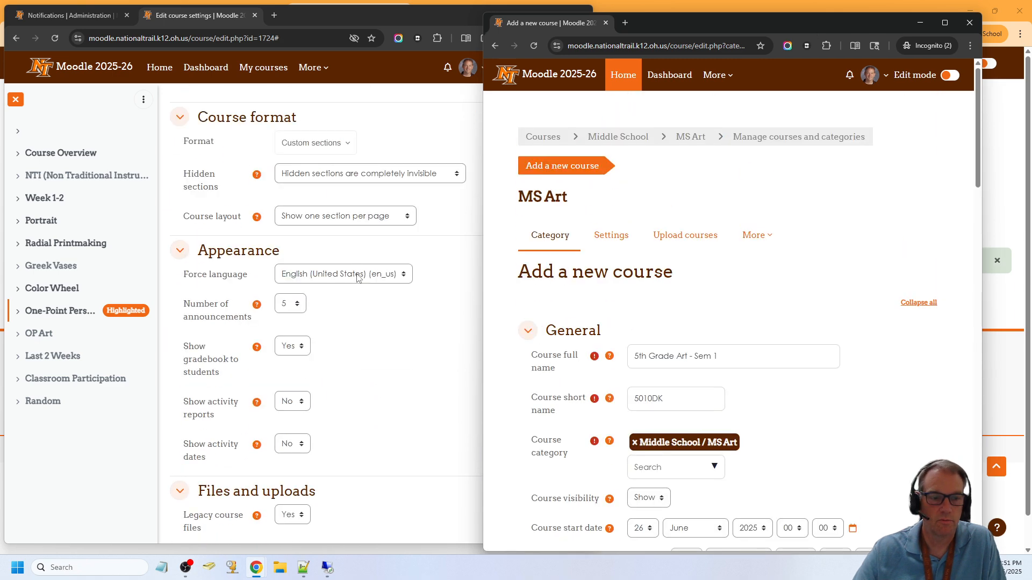
{"action": "scroll", "coordinate": [865, 284], "scroll_direction": "down", "scroll_amount": 20}
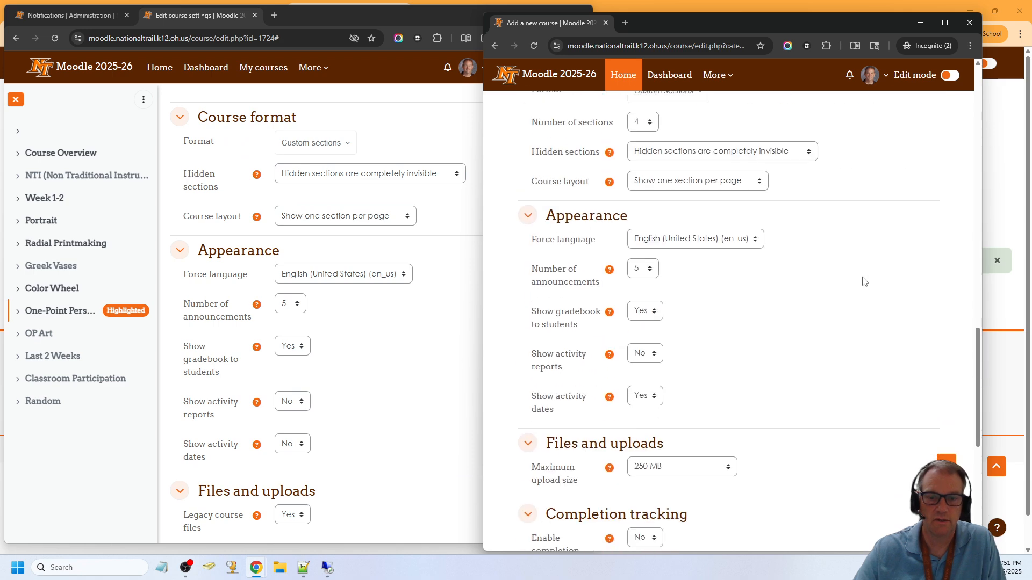
{"action": "scroll", "coordinate": [864, 281], "scroll_direction": "up", "scroll_amount": 1}
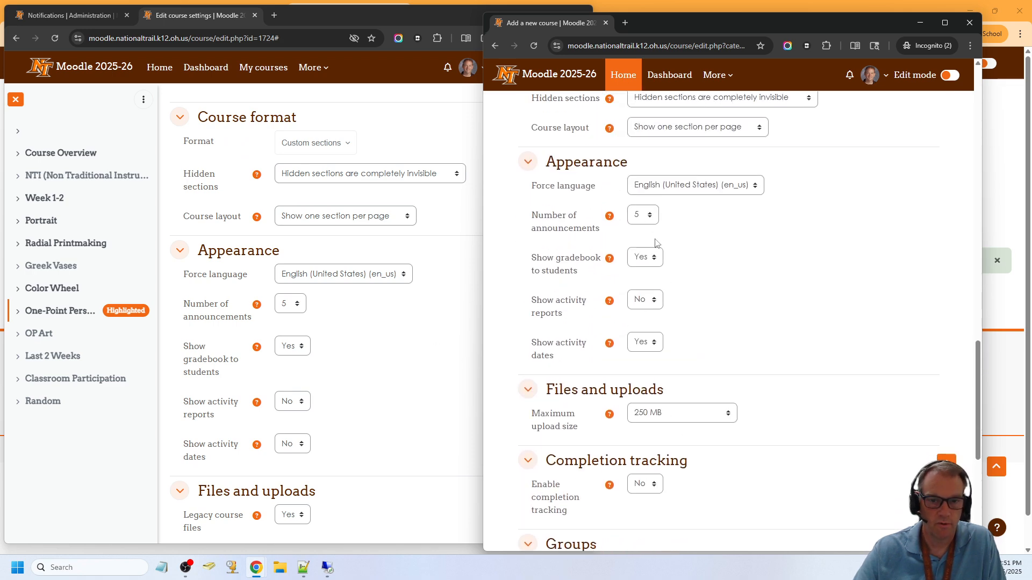
{"action": "left_click", "coordinate": [645, 344]}
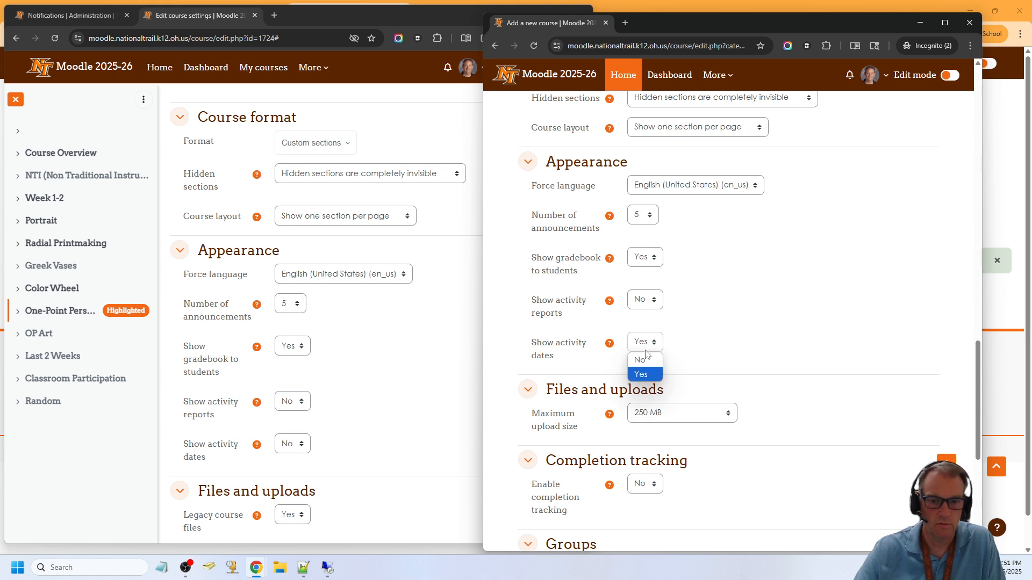
{"action": "left_click", "coordinate": [648, 361]}
Set Force group mode to Yes in the new course to match the existing one, and try to save the course
{"action": "scroll", "coordinate": [253, 364], "scroll_direction": "down", "scroll_amount": 6}
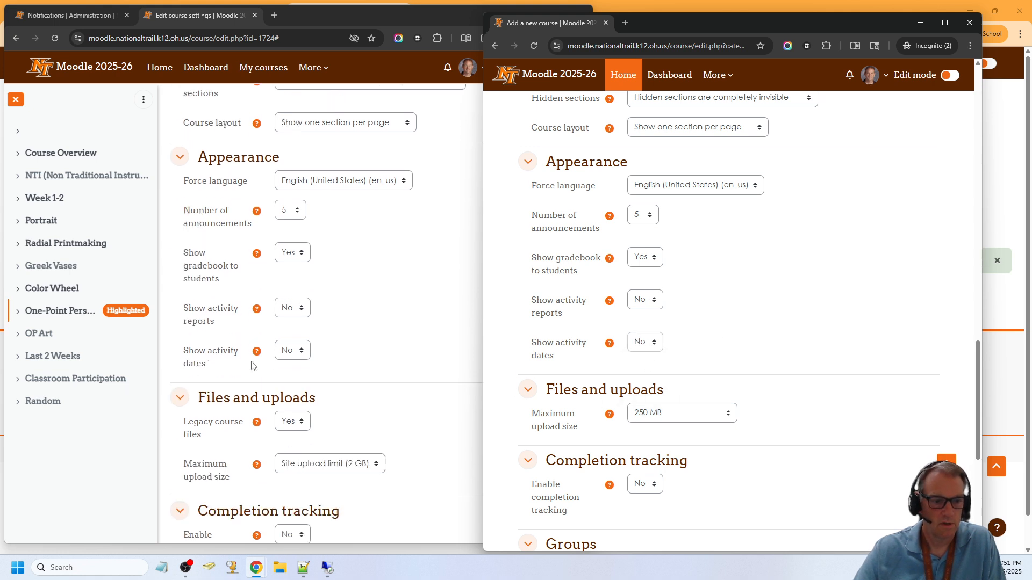
{"action": "scroll", "coordinate": [732, 364], "scroll_direction": "down", "scroll_amount": 1}
{"action": "scroll", "coordinate": [732, 364], "scroll_direction": "down", "scroll_amount": 1}
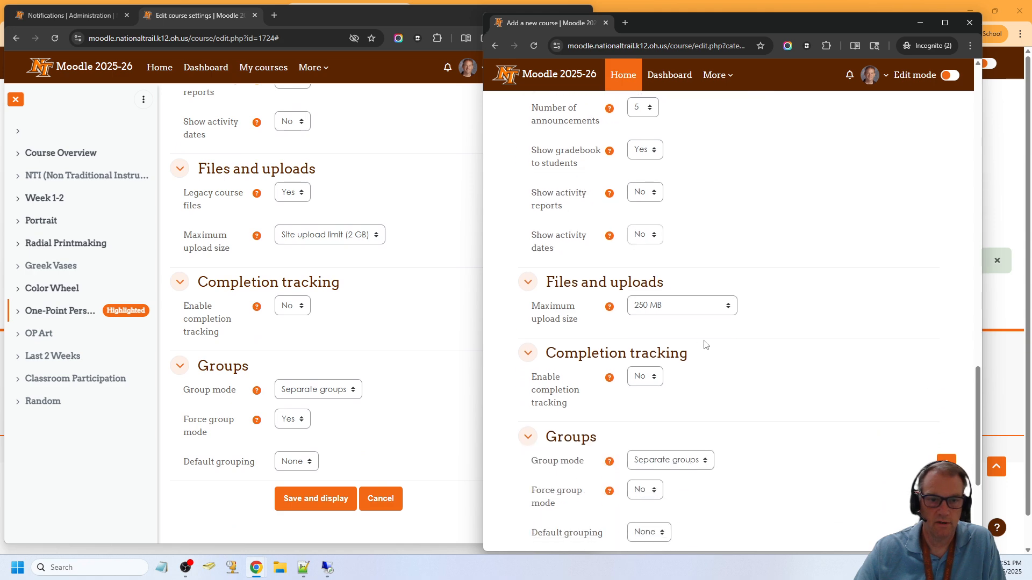
{"action": "scroll", "coordinate": [391, 354], "scroll_direction": "down", "scroll_amount": 2}
{"action": "scroll", "coordinate": [866, 284], "scroll_direction": "down", "scroll_amount": 3}
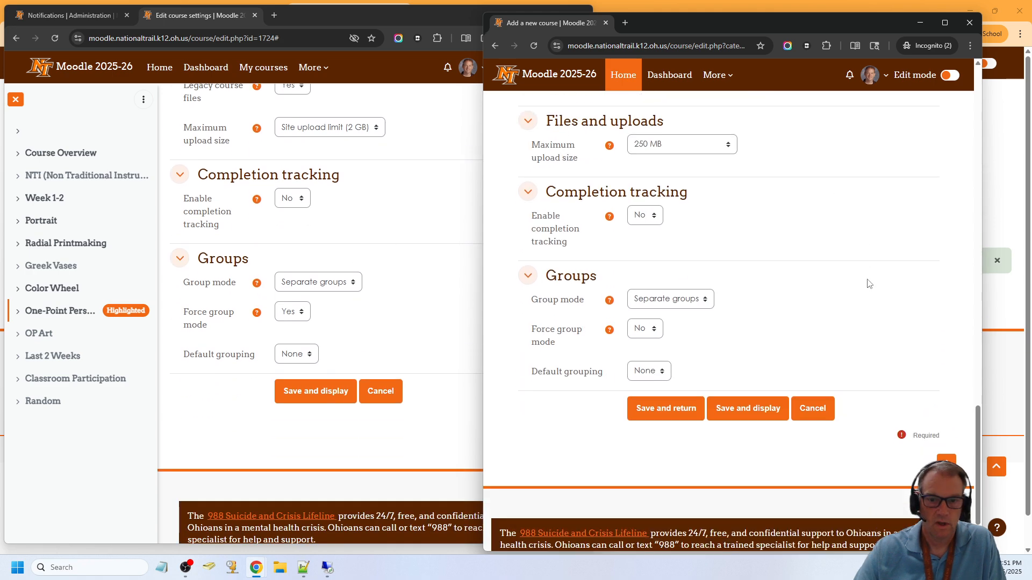
{"action": "left_click", "coordinate": [655, 332]}
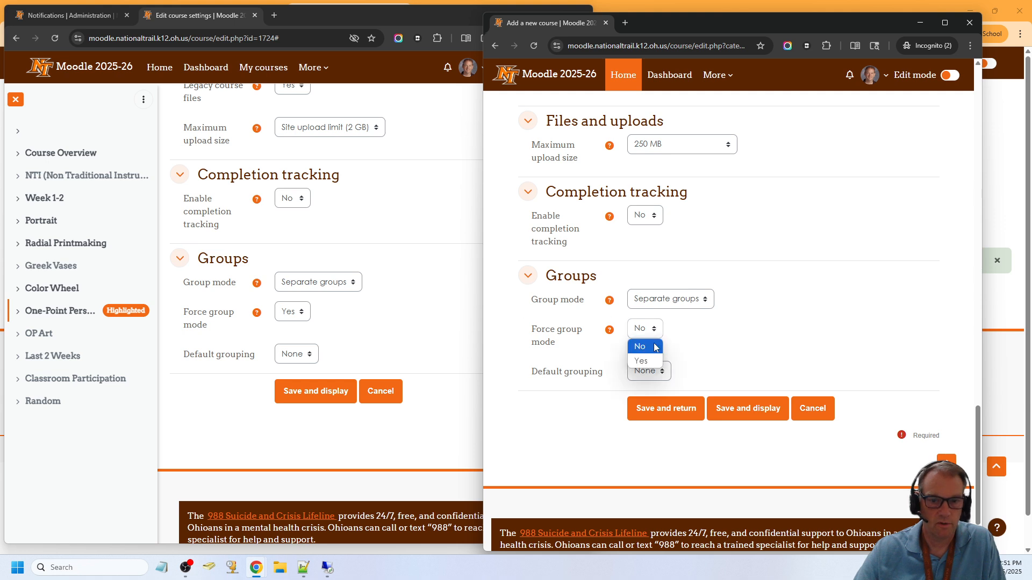
{"action": "left_click", "coordinate": [653, 360]}
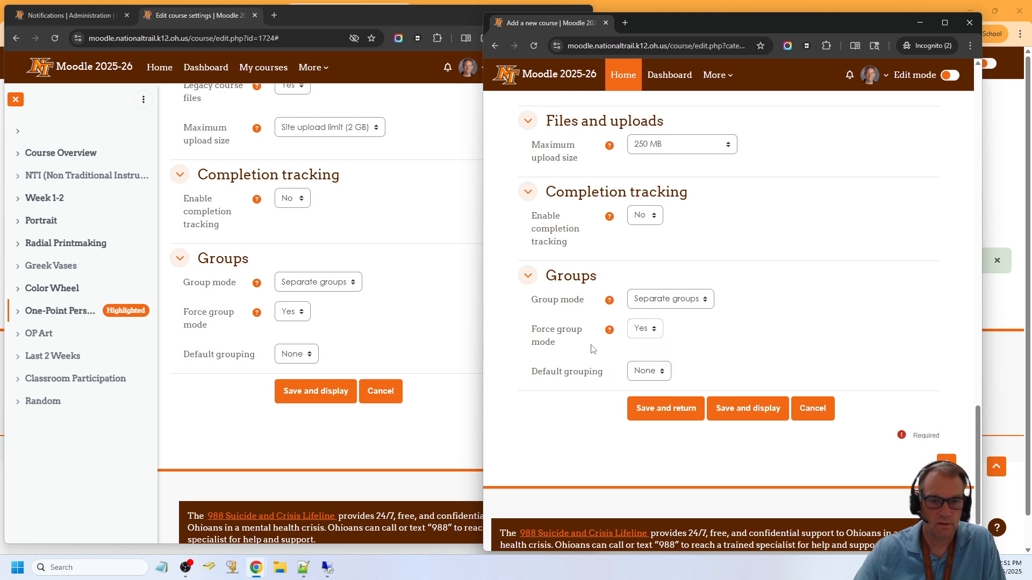
{"action": "left_click", "coordinate": [758, 408]}
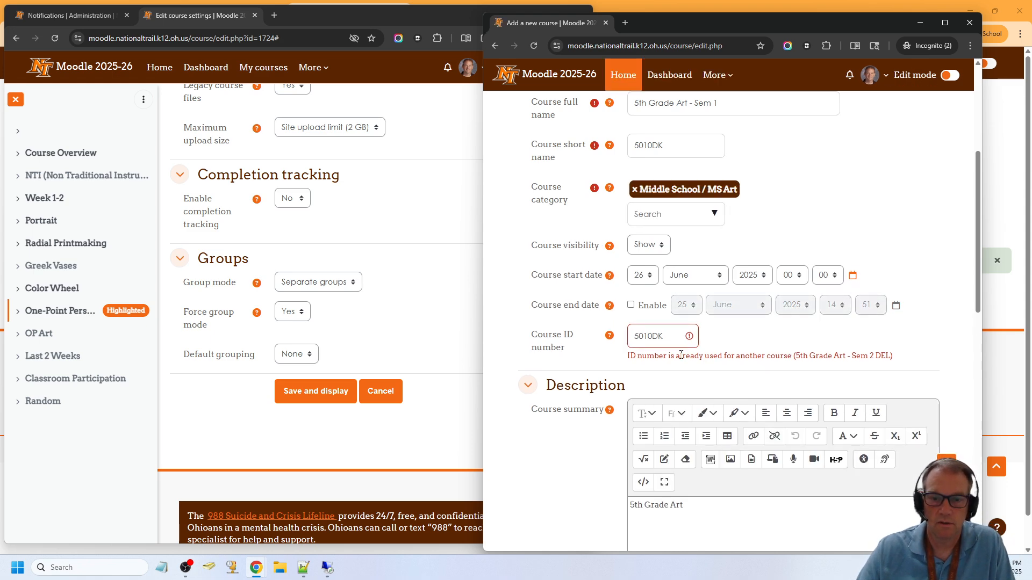
Replace the existing course's ID number with its short name 5010DKDEL and save its settings
{"action": "scroll", "coordinate": [309, 311], "scroll_direction": "up", "scroll_amount": 15}
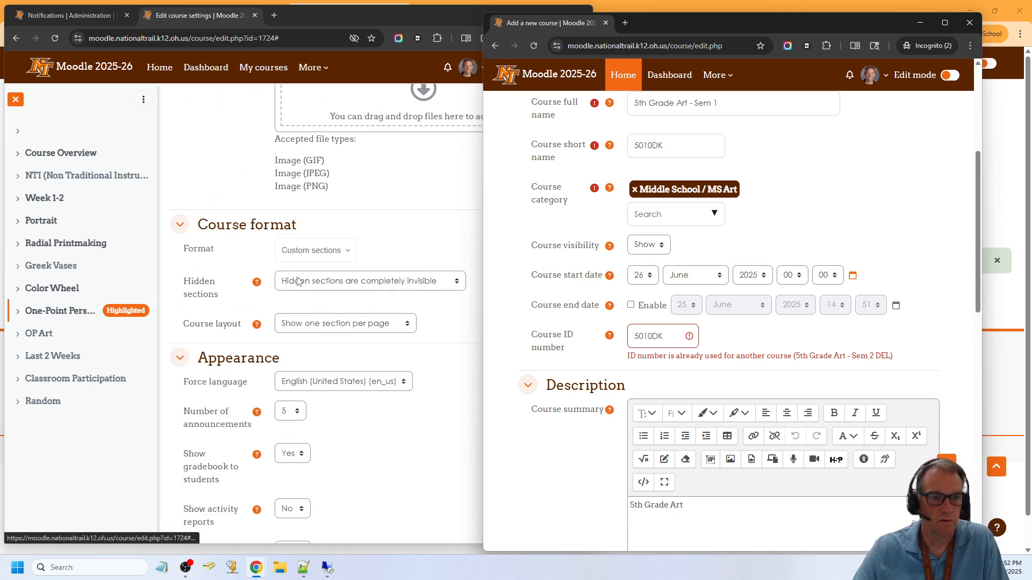
{"action": "scroll", "coordinate": [310, 248], "scroll_direction": "up", "scroll_amount": 8}
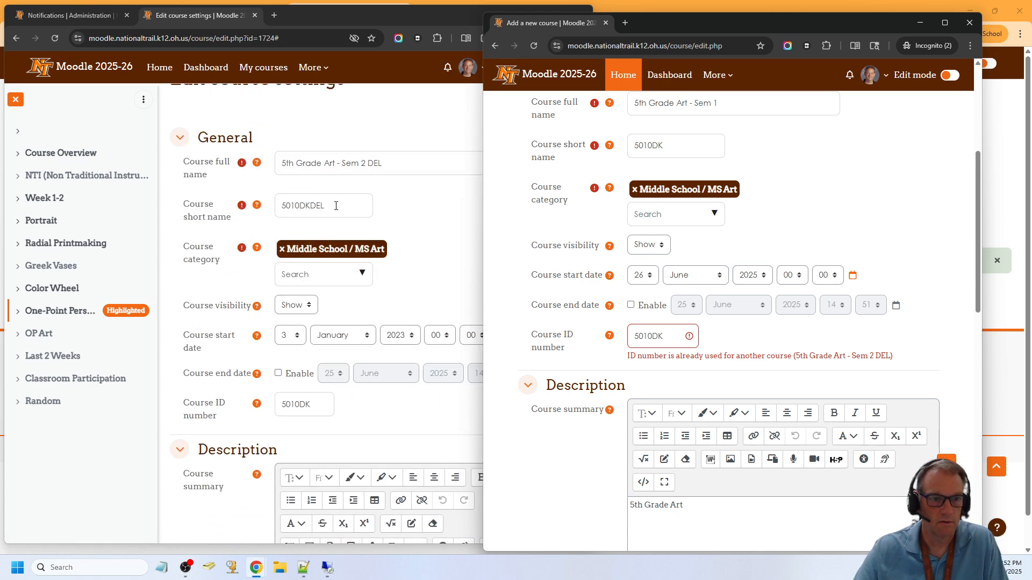
{"action": "double_click", "coordinate": [336, 206]}
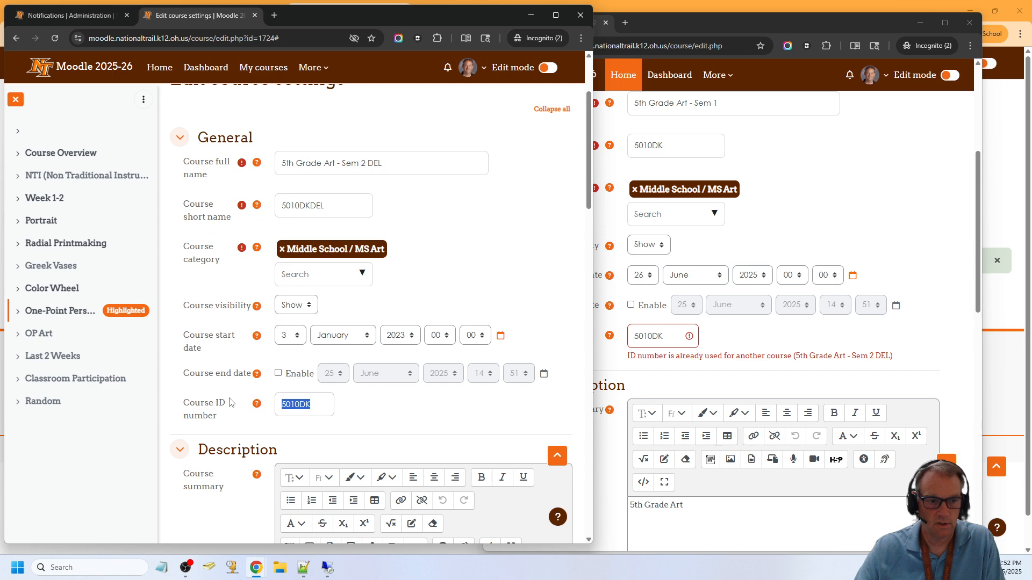
{"action": "key", "text": "ctrl+v"}
{"action": "scroll", "coordinate": [442, 470], "scroll_direction": "down", "scroll_amount": 20}
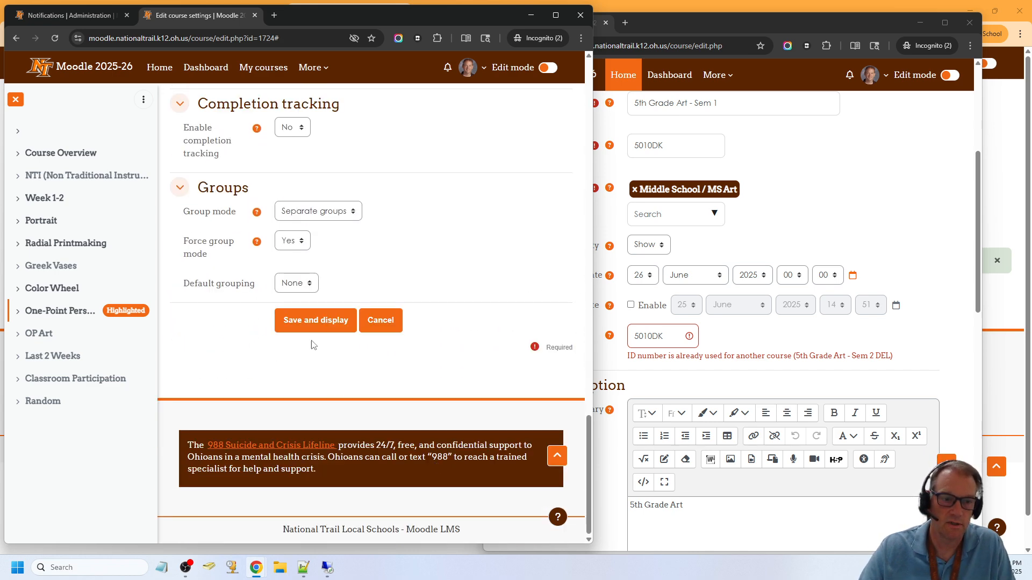
{"action": "left_click", "coordinate": [314, 322]}
Save the new 5th Grade Art - Sem 1 course and display it
{"action": "scroll", "coordinate": [747, 451], "scroll_direction": "down", "scroll_amount": 5}
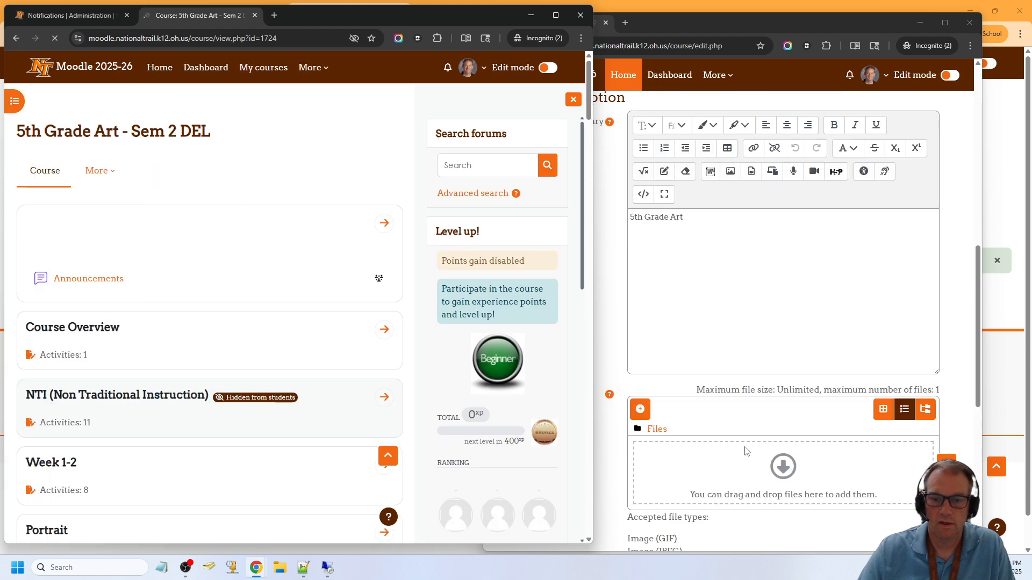
{"action": "scroll", "coordinate": [745, 451], "scroll_direction": "down", "scroll_amount": 7}
{"action": "left_click", "coordinate": [762, 338]}
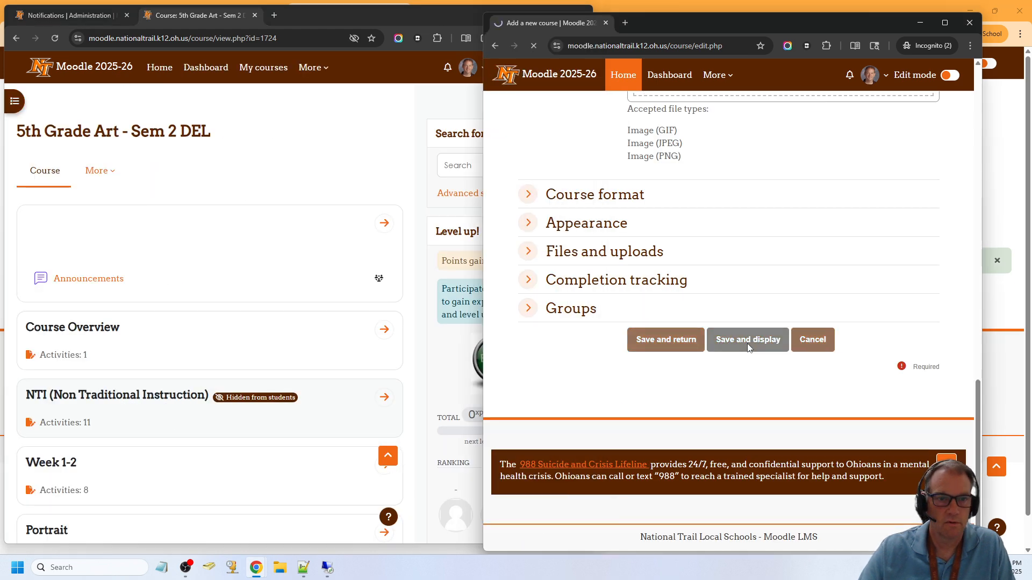
Start a course import into 5th Grade Art - Sem 1 and search for source courses named 5th Grade Art
{"action": "left_click", "coordinate": [848, 178]}
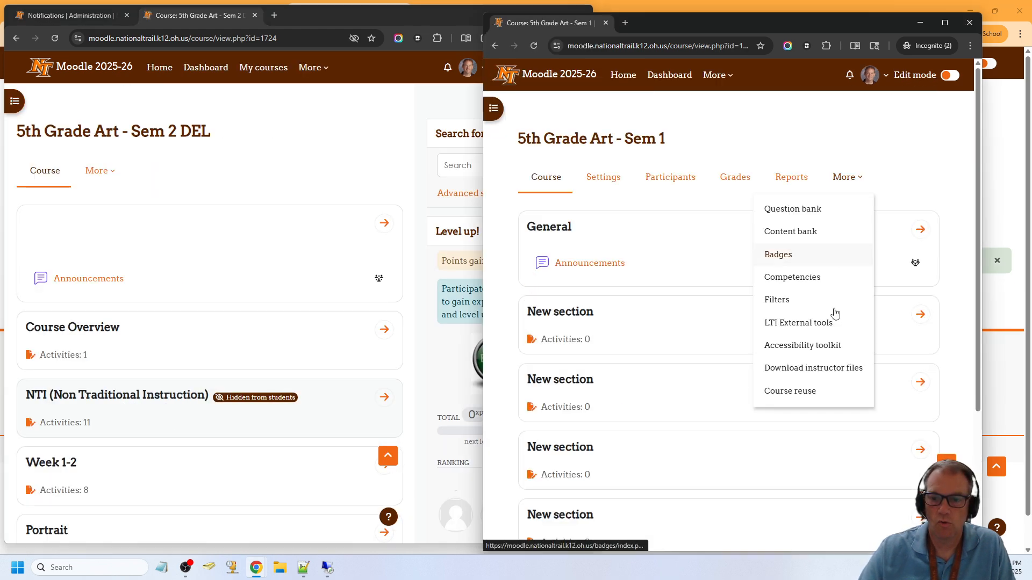
{"action": "left_click", "coordinate": [789, 391]}
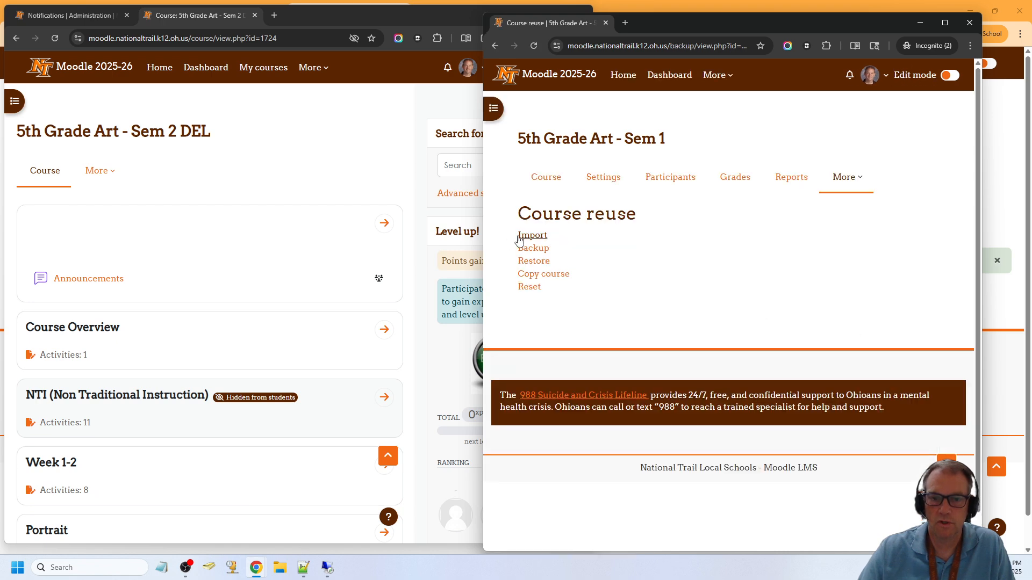
{"action": "left_click", "coordinate": [542, 236]}
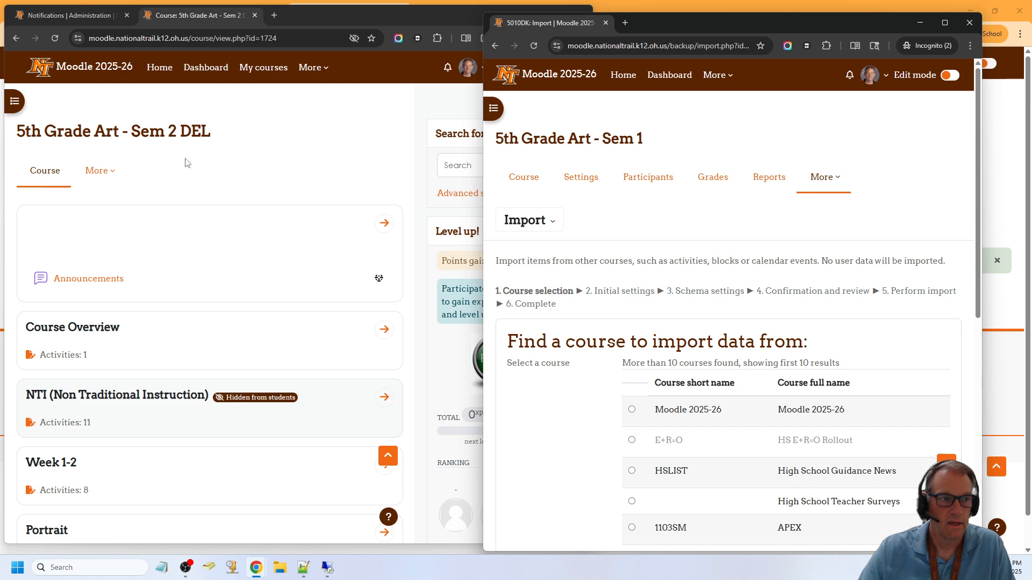
{"action": "scroll", "coordinate": [742, 421], "scroll_direction": "down", "scroll_amount": 6}
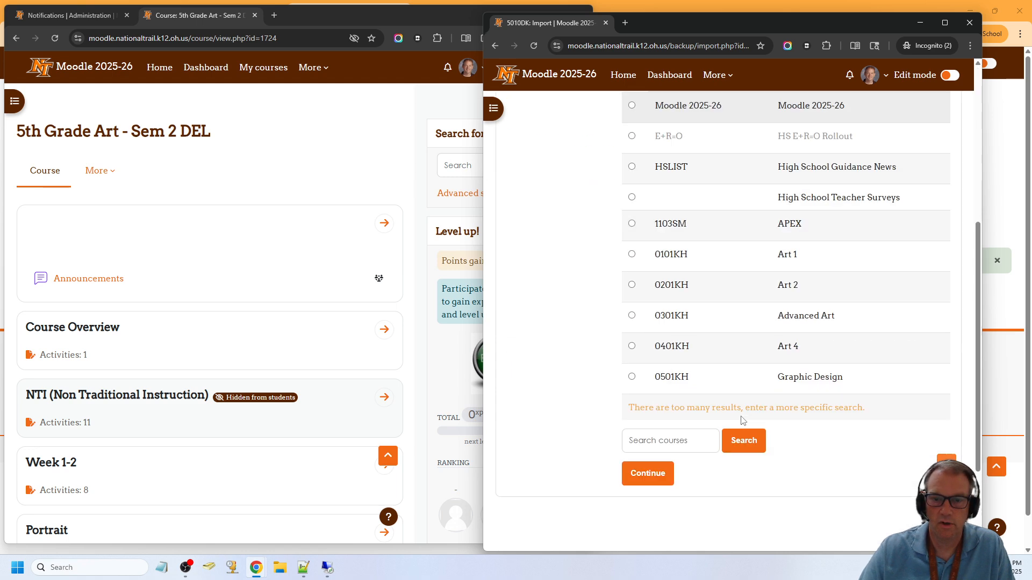
{"action": "left_click", "coordinate": [673, 423]}
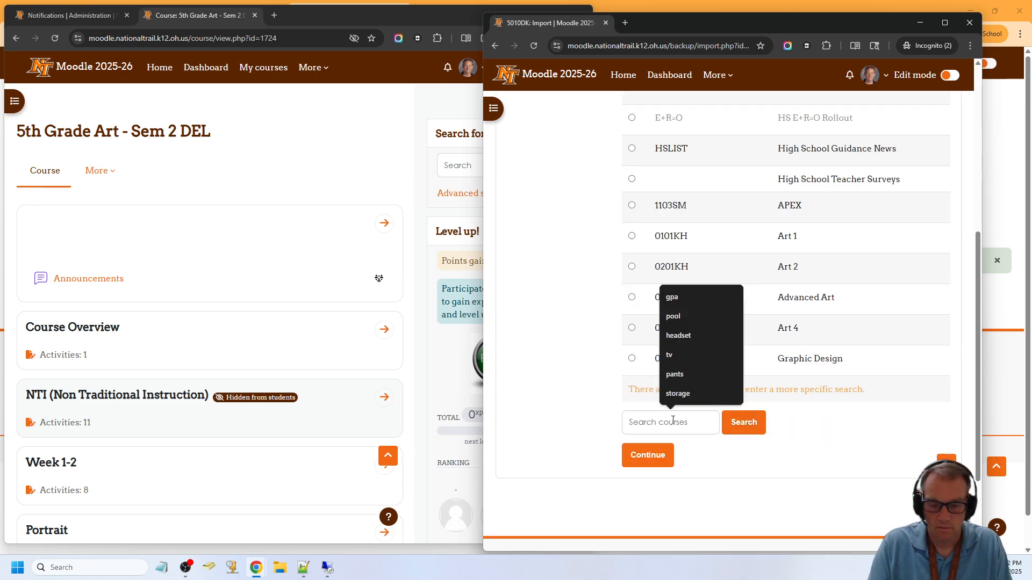
{"action": "type", "text": "5th Grade Art"}
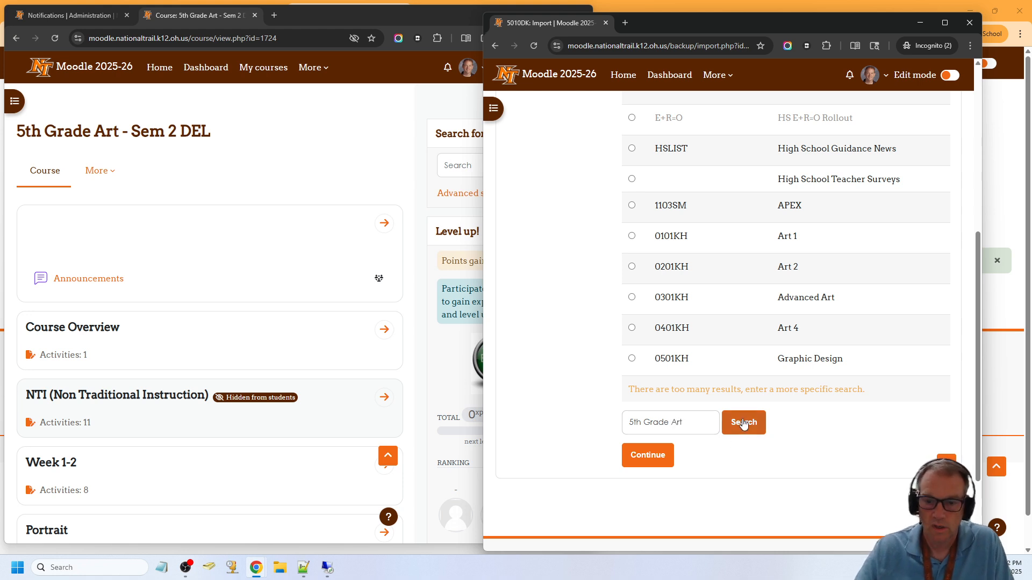
{"action": "left_click", "coordinate": [743, 424]}
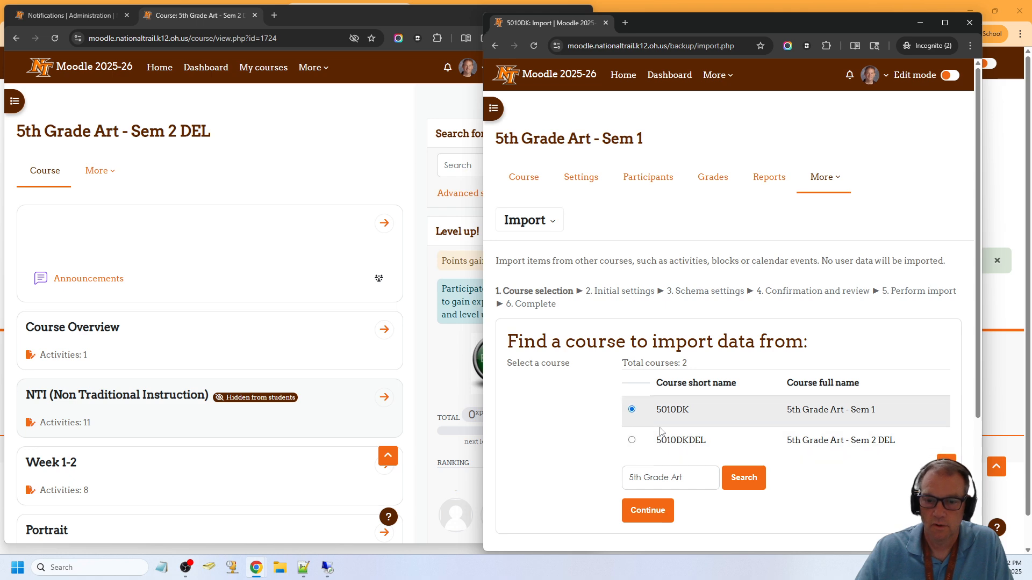
Import the content of course 5010DK, 5th Grade Art - Sem 1, with the default import settings and return to the course
{"action": "left_click", "coordinate": [650, 510]}
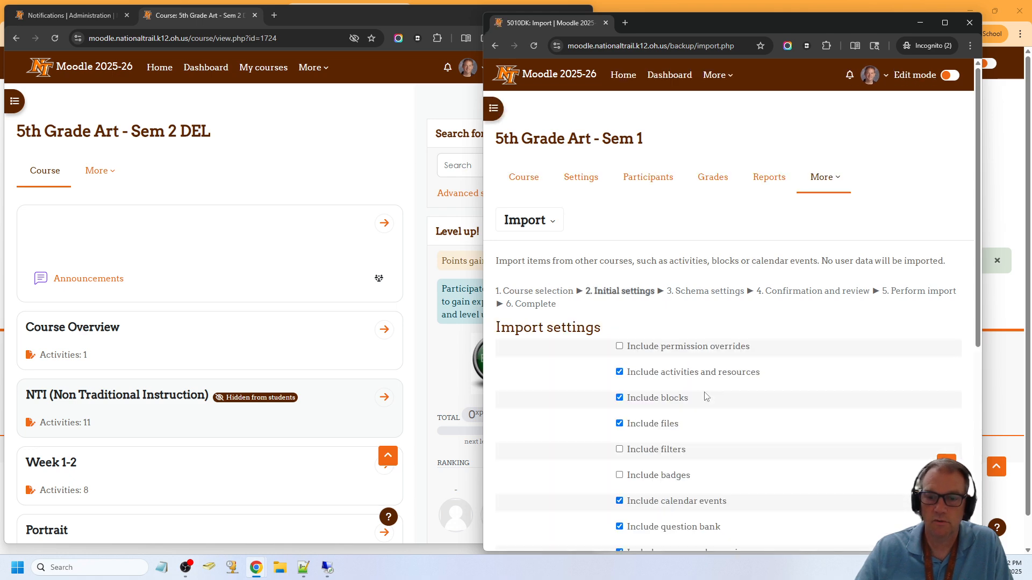
{"action": "scroll", "coordinate": [706, 396], "scroll_direction": "down", "scroll_amount": 6}
{"action": "left_click", "coordinate": [667, 351]}
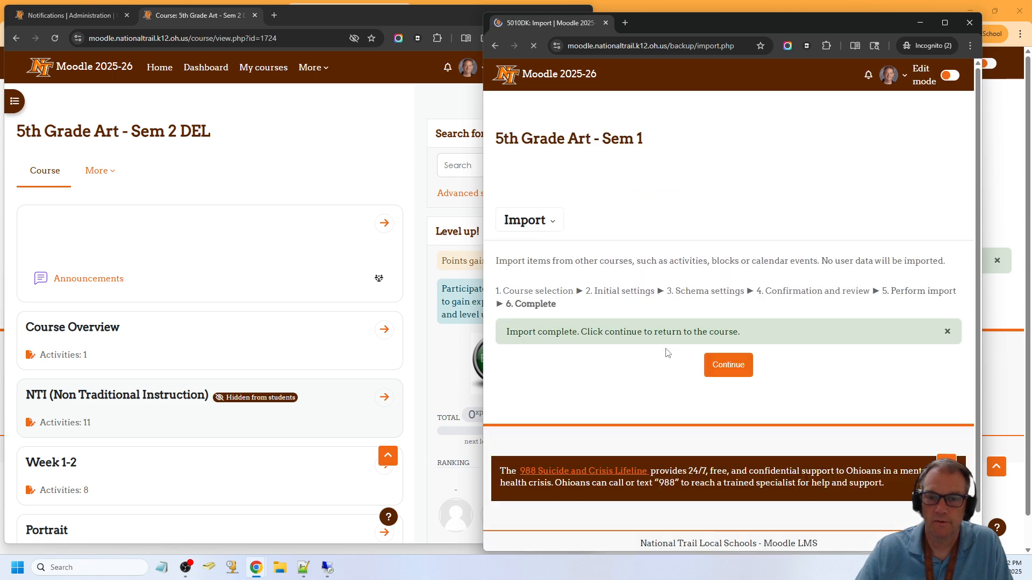
{"action": "left_click", "coordinate": [729, 367]}
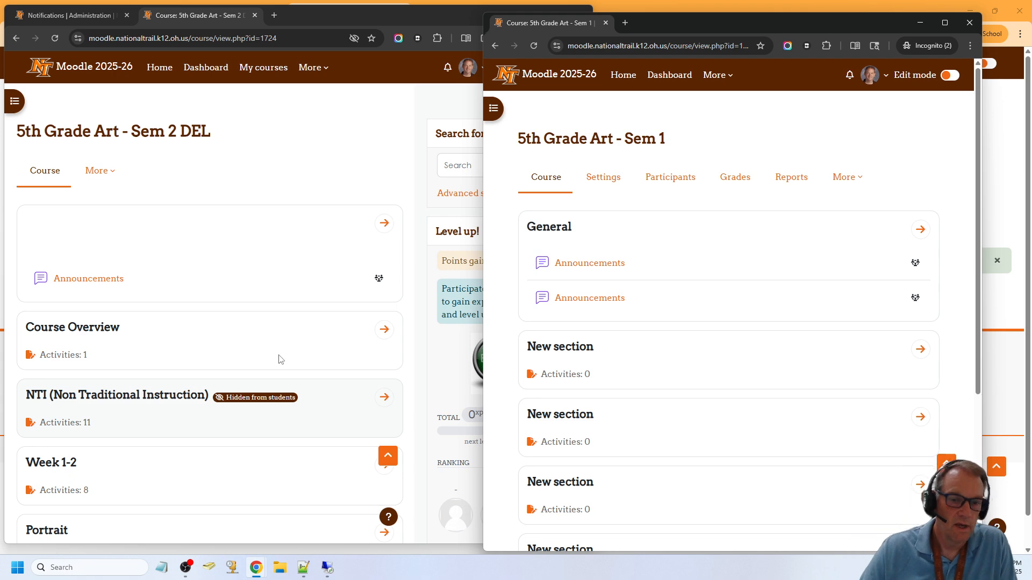
Check the old course's sections, then start another import into 5th Grade Art - Sem 1 and search for source courses named 5th grade art
{"action": "scroll", "coordinate": [179, 363], "scroll_direction": "down", "scroll_amount": 5}
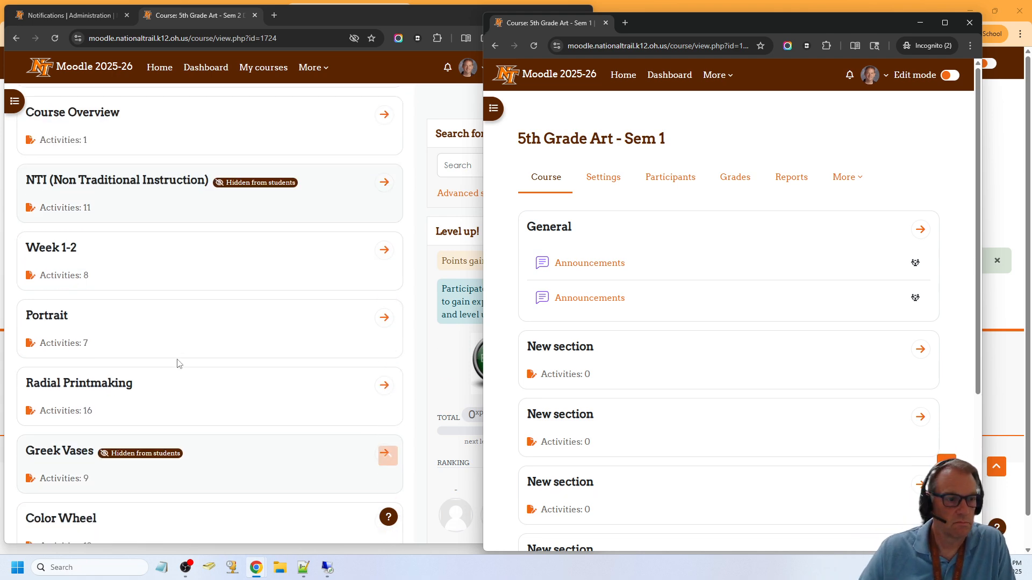
{"action": "scroll", "coordinate": [576, 355], "scroll_direction": "down", "scroll_amount": 5}
{"action": "scroll", "coordinate": [577, 356], "scroll_direction": "up", "scroll_amount": 10}
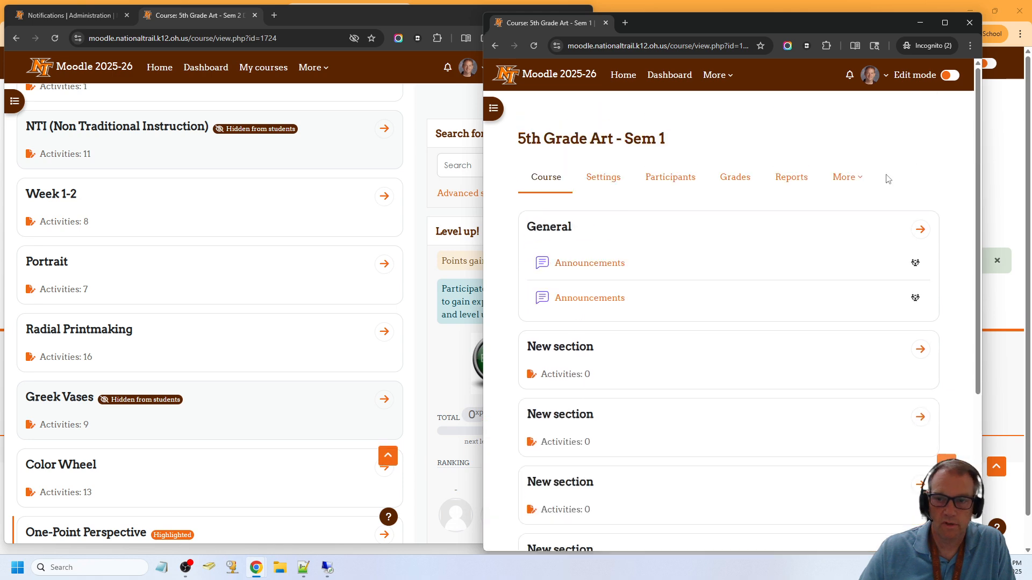
{"action": "left_click", "coordinate": [843, 183]}
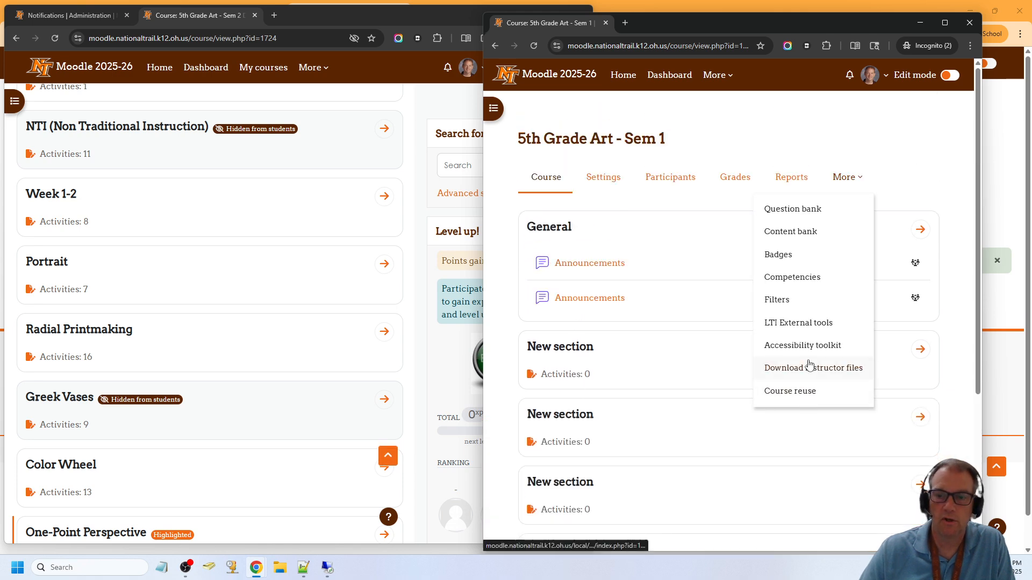
{"action": "left_click", "coordinate": [801, 395]}
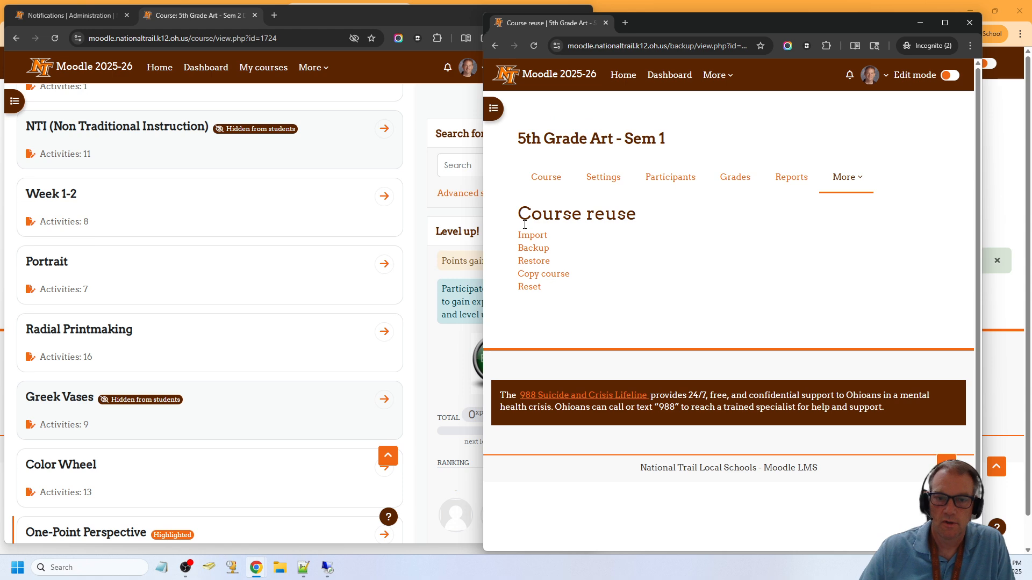
{"action": "left_click", "coordinate": [531, 235]}
{"action": "scroll", "coordinate": [784, 382], "scroll_direction": "down", "scroll_amount": 3}
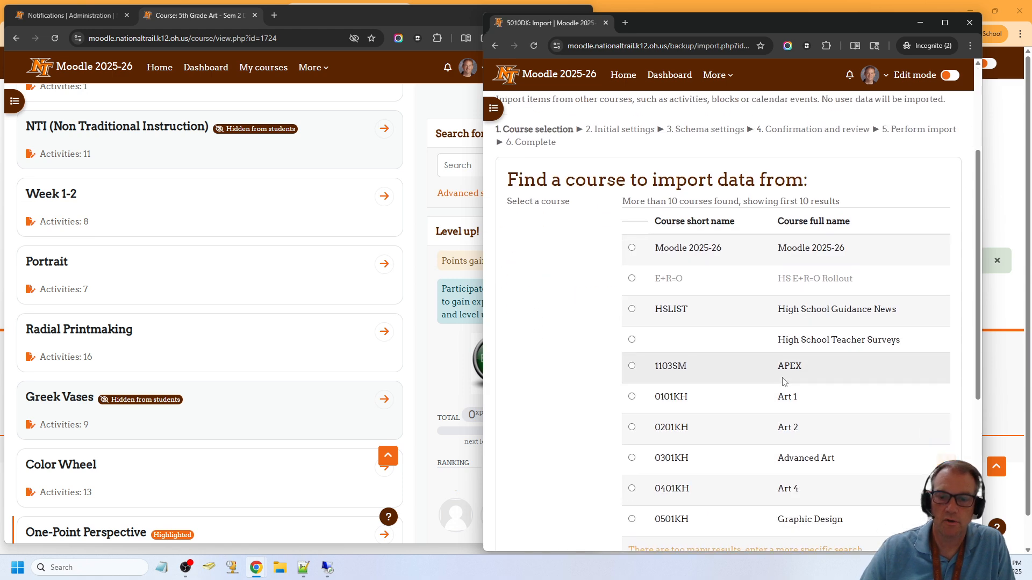
{"action": "scroll", "coordinate": [784, 382], "scroll_direction": "down", "scroll_amount": 5}
{"action": "left_click", "coordinate": [665, 303]}
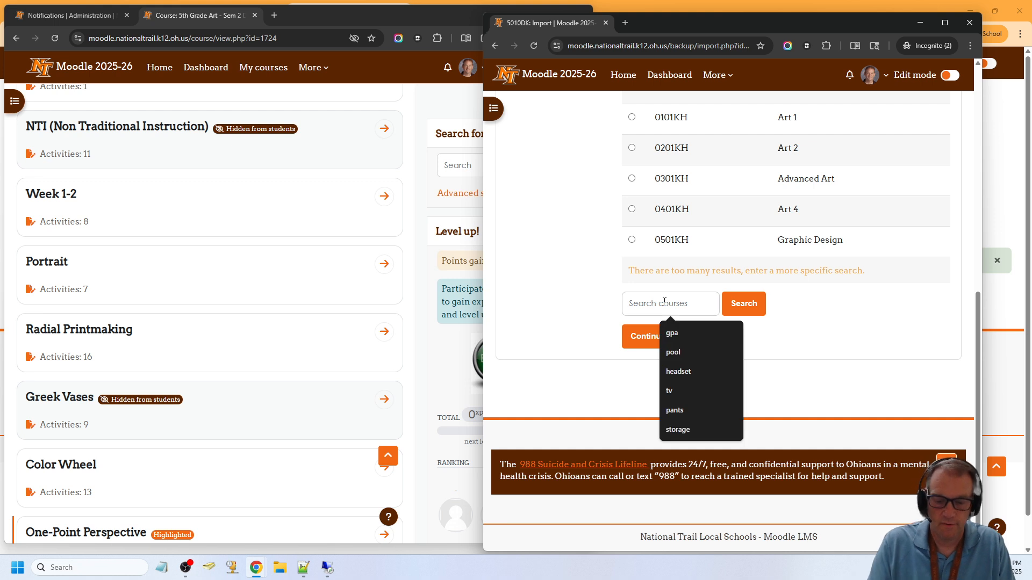
{"action": "type", "text": "5th grade art"}
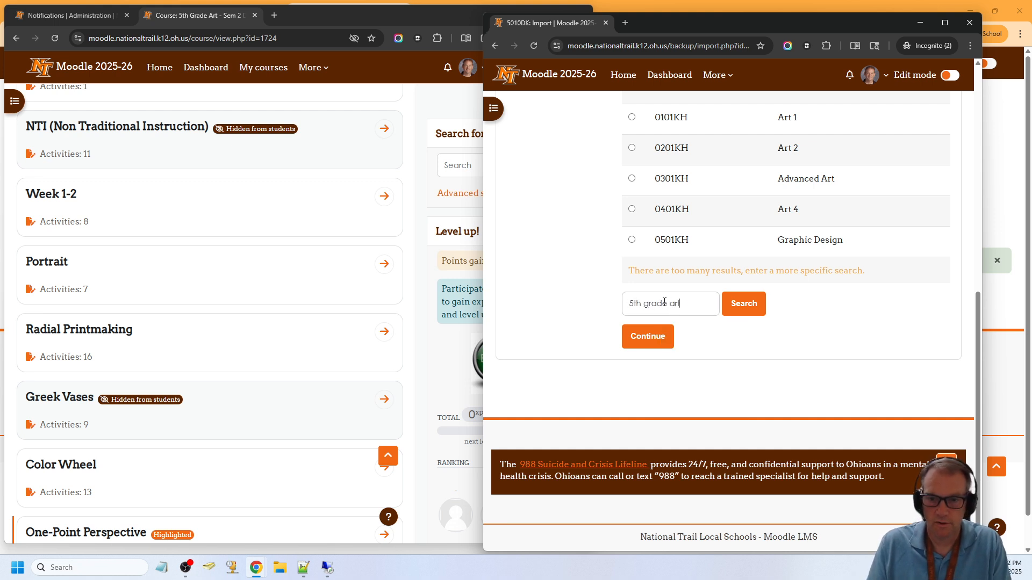
{"action": "key", "text": "Return"}
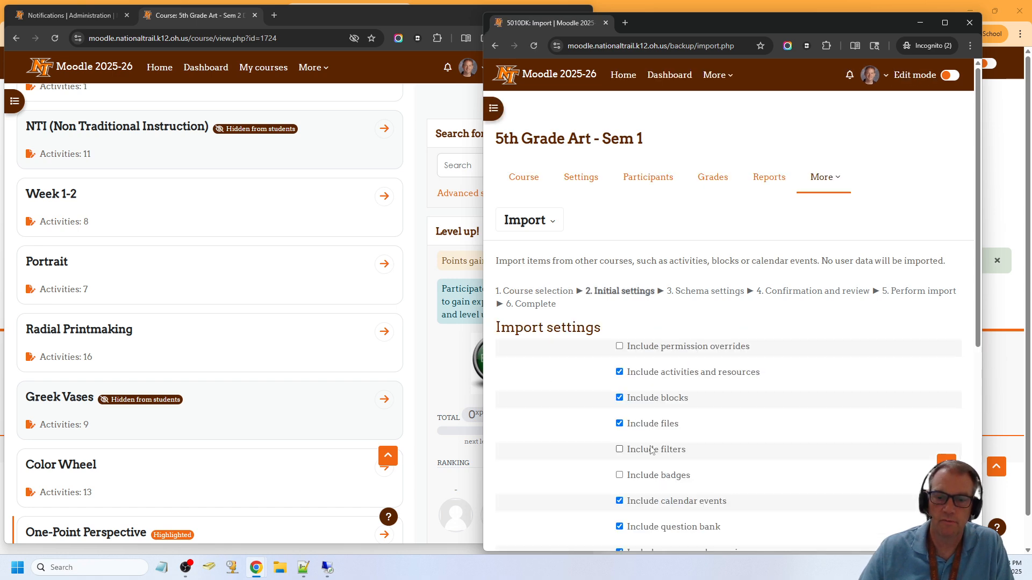
Import the content of 5th Grade Art - Sem 2 DEL (5010DKDEL) with the default import settings and return to the course
{"action": "scroll", "coordinate": [702, 435], "scroll_direction": "down", "scroll_amount": 5}
{"action": "left_click", "coordinate": [669, 360]}
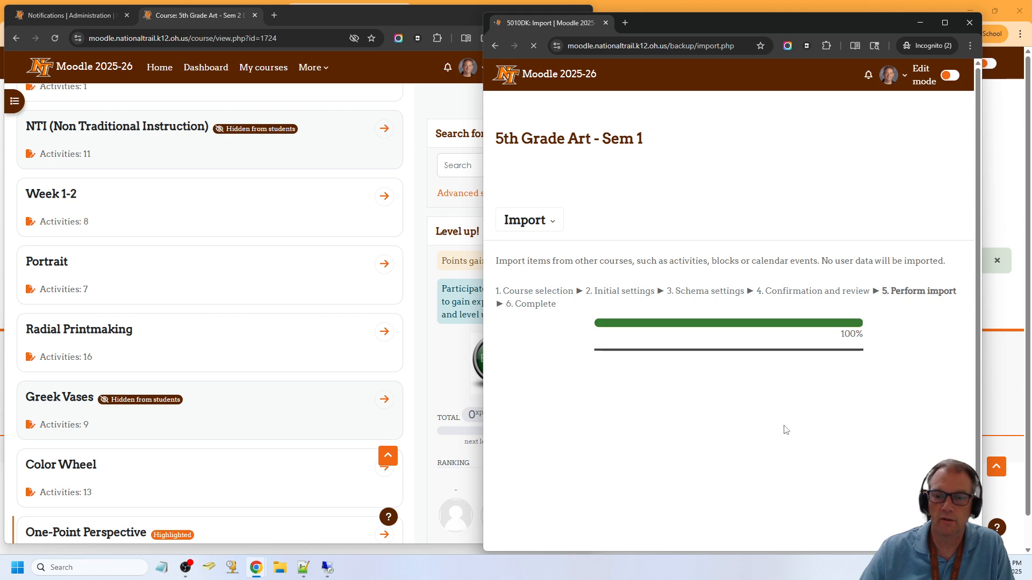
{"action": "left_click", "coordinate": [718, 369]}
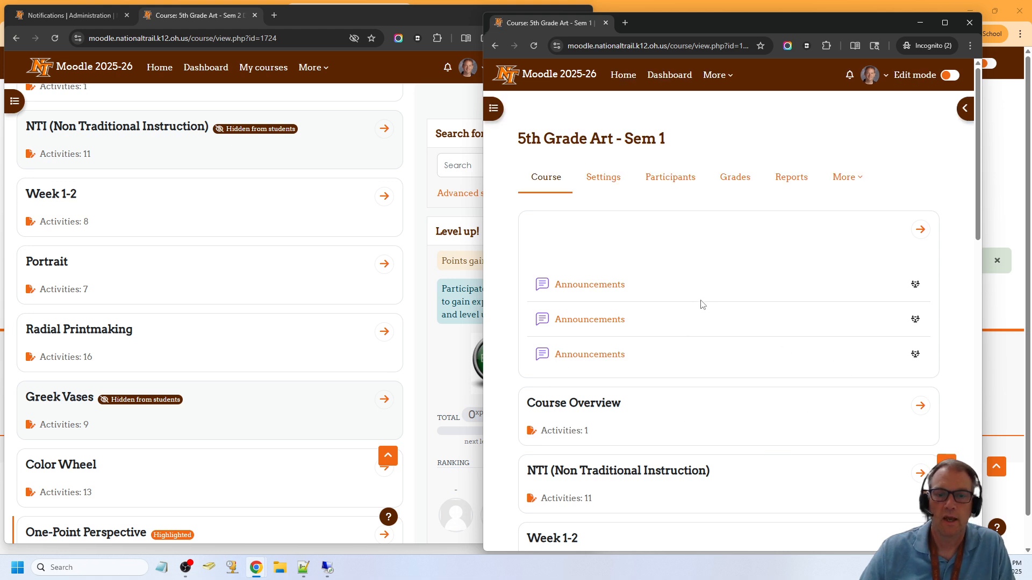
Turn on editing in 5th Grade Art - Sem 1 and delete the three Announcements forums from its first section
{"action": "scroll", "coordinate": [701, 304], "scroll_direction": "down", "scroll_amount": 2}
{"action": "scroll", "coordinate": [188, 185], "scroll_direction": "up", "scroll_amount": 5}
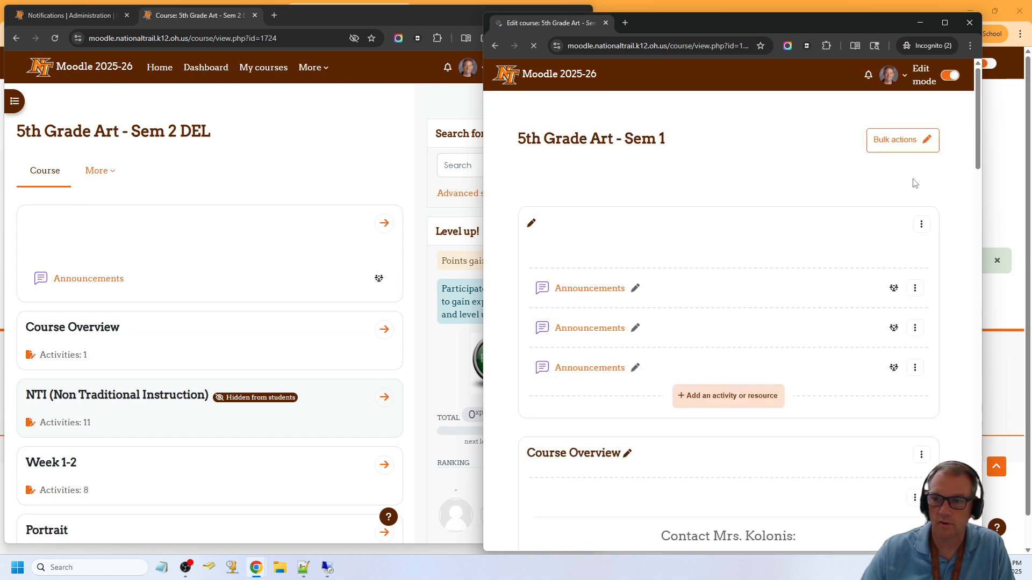
{"action": "left_click", "coordinate": [914, 288]}
{"action": "mouse_move", "coordinate": [894, 350]}
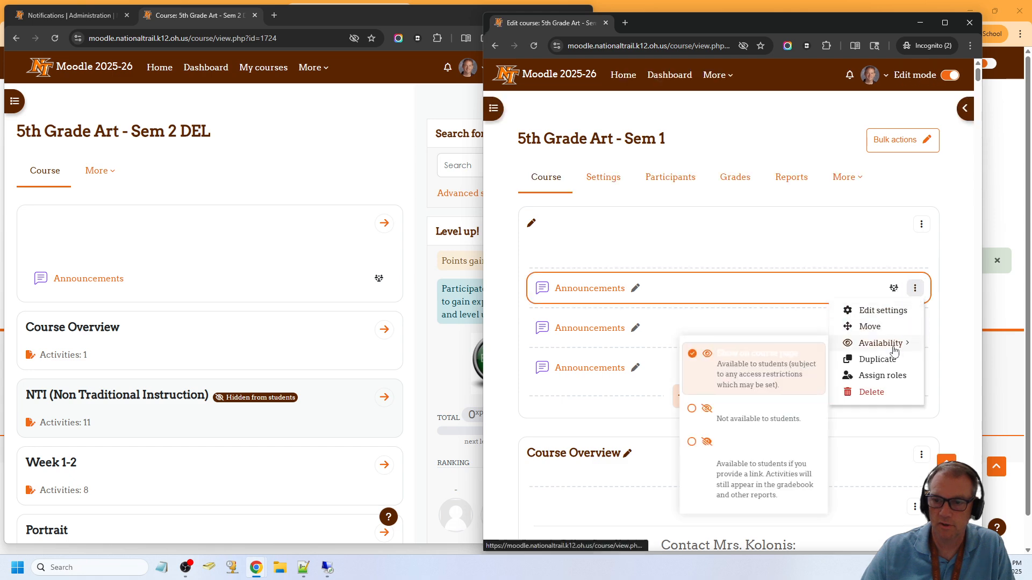
{"action": "left_click", "coordinate": [881, 392]}
{"action": "key", "text": "Return"}
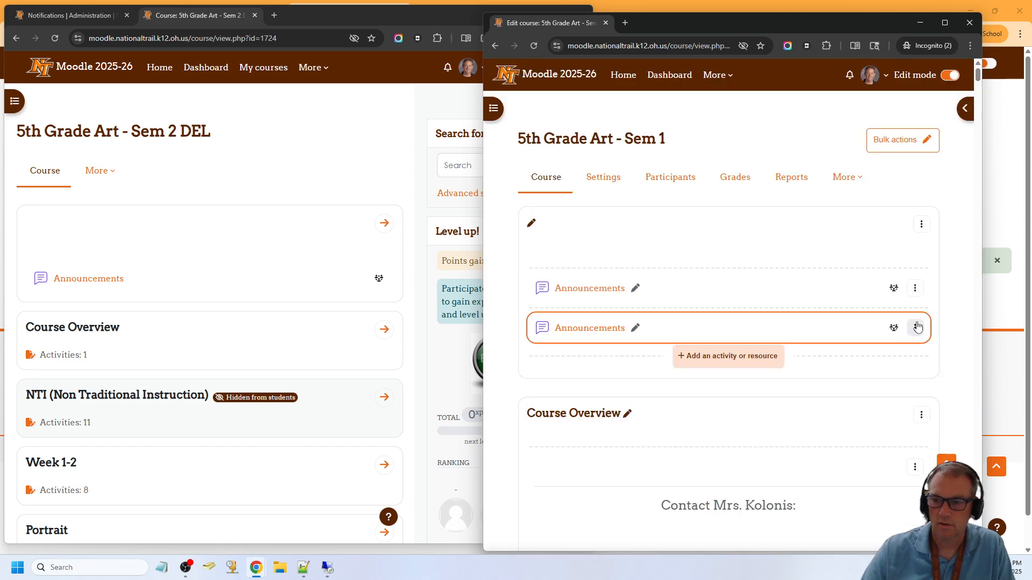
{"action": "left_click", "coordinate": [915, 327]}
{"action": "left_click", "coordinate": [879, 433]}
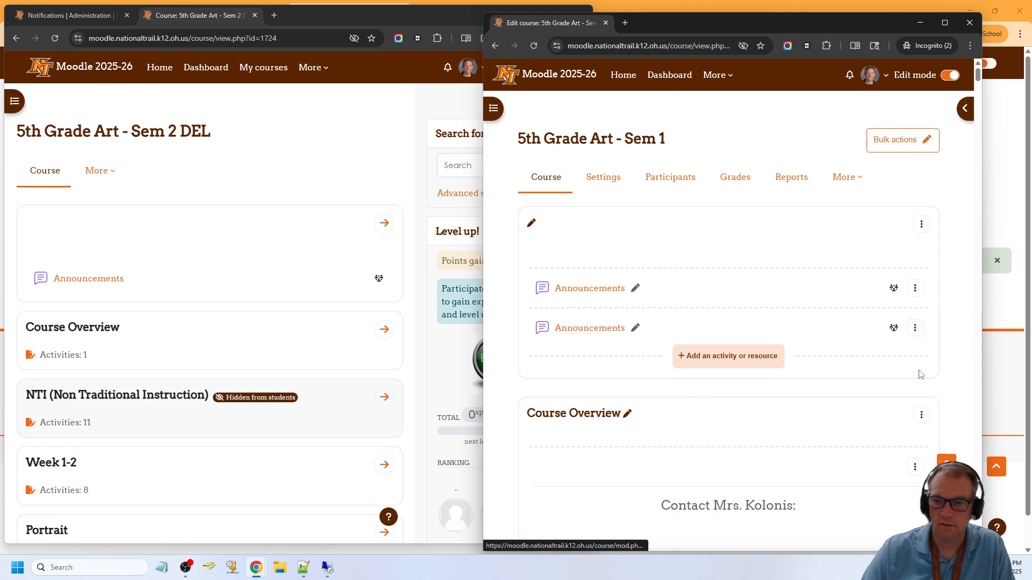
{"action": "left_click", "coordinate": [839, 173]}
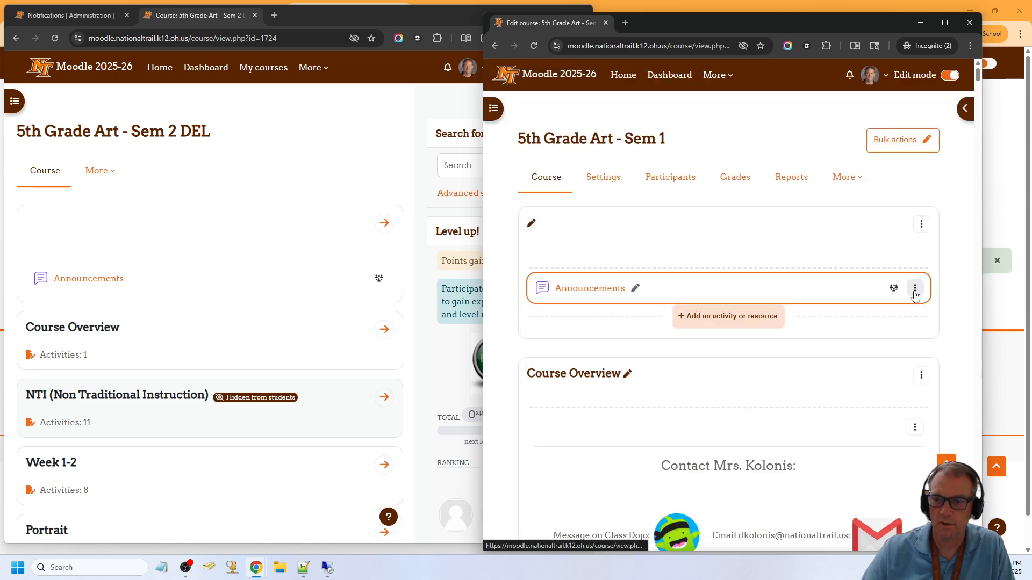
{"action": "left_click", "coordinate": [914, 288]}
{"action": "left_click", "coordinate": [880, 392]}
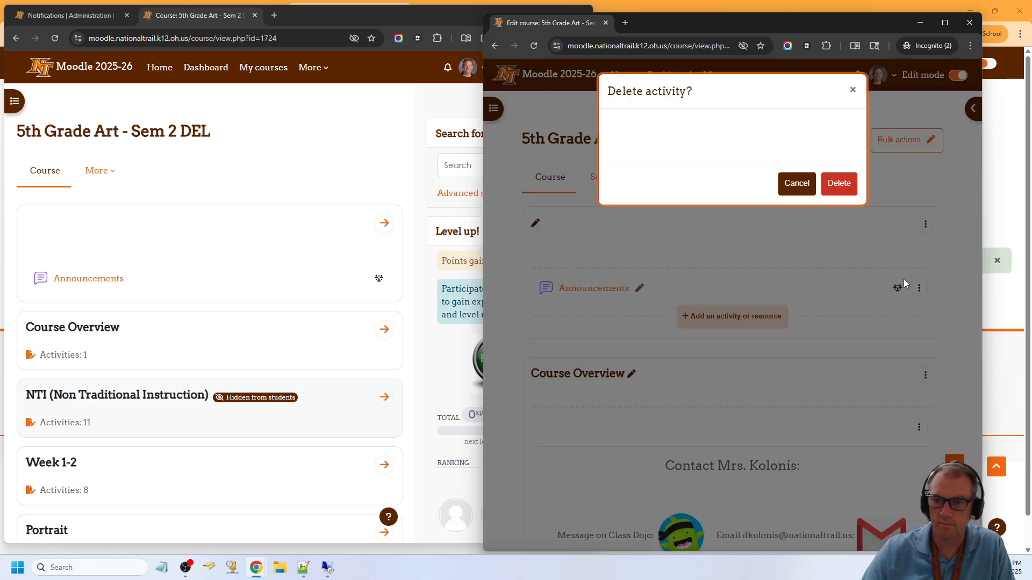
{"action": "left_click", "coordinate": [839, 175]}
Examine the imported sections of 5th Grade Art - Sem 1 on the course page and in its course index
{"action": "scroll", "coordinate": [744, 279], "scroll_direction": "down", "scroll_amount": 1}
{"action": "scroll", "coordinate": [744, 279], "scroll_direction": "down", "scroll_amount": 3}
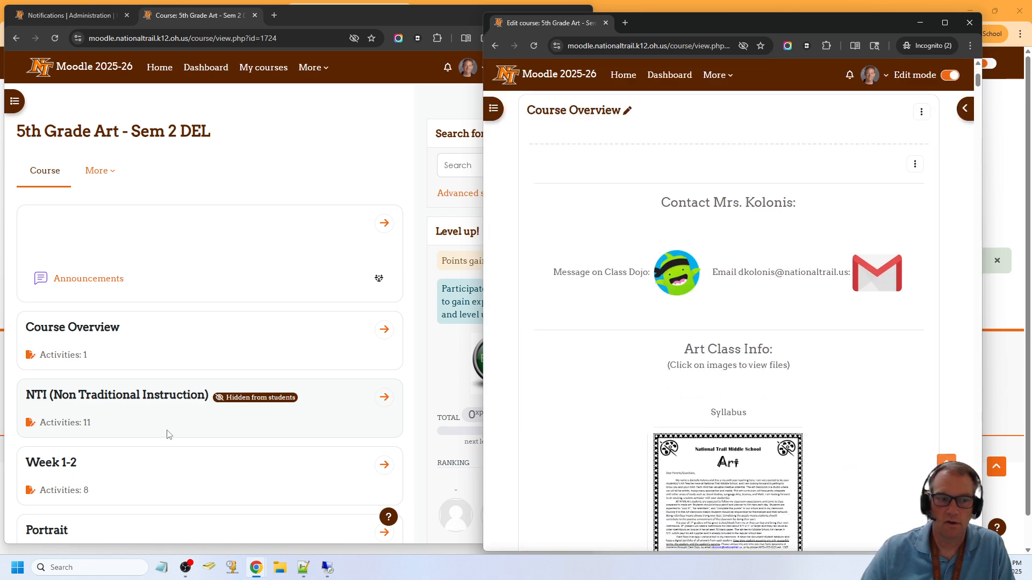
{"action": "scroll", "coordinate": [553, 200], "scroll_direction": "up", "scroll_amount": 4}
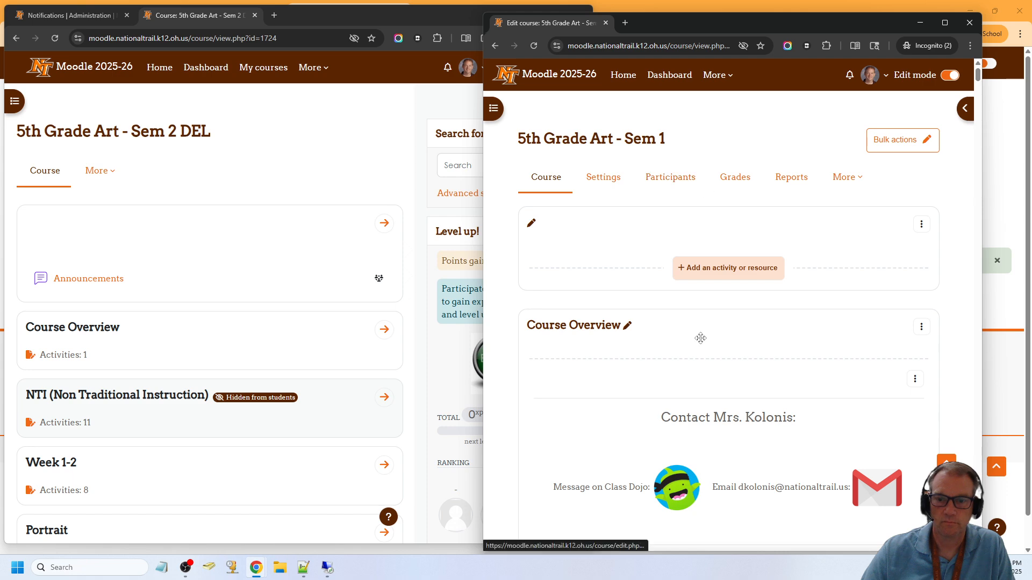
{"action": "scroll", "coordinate": [762, 331], "scroll_direction": "down", "scroll_amount": 12}
{"action": "scroll", "coordinate": [763, 334], "scroll_direction": "up", "scroll_amount": 12}
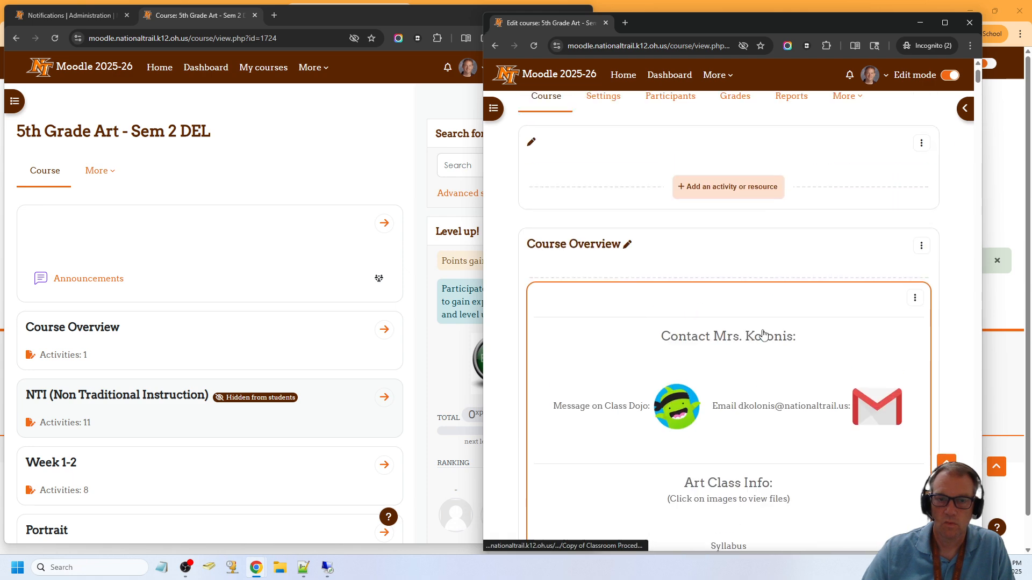
{"action": "left_click", "coordinate": [493, 108]}
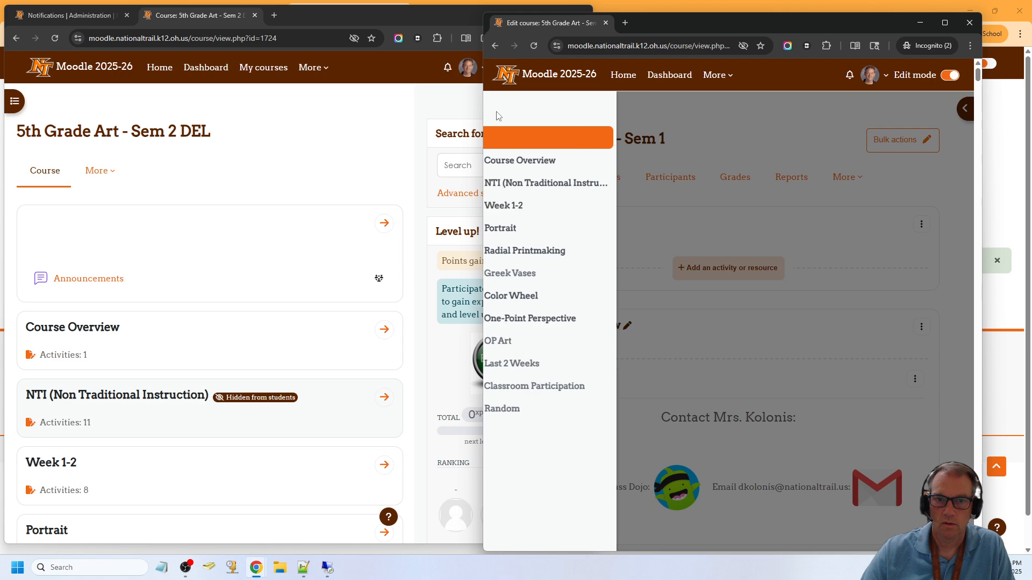
{"action": "left_click", "coordinate": [512, 138]}
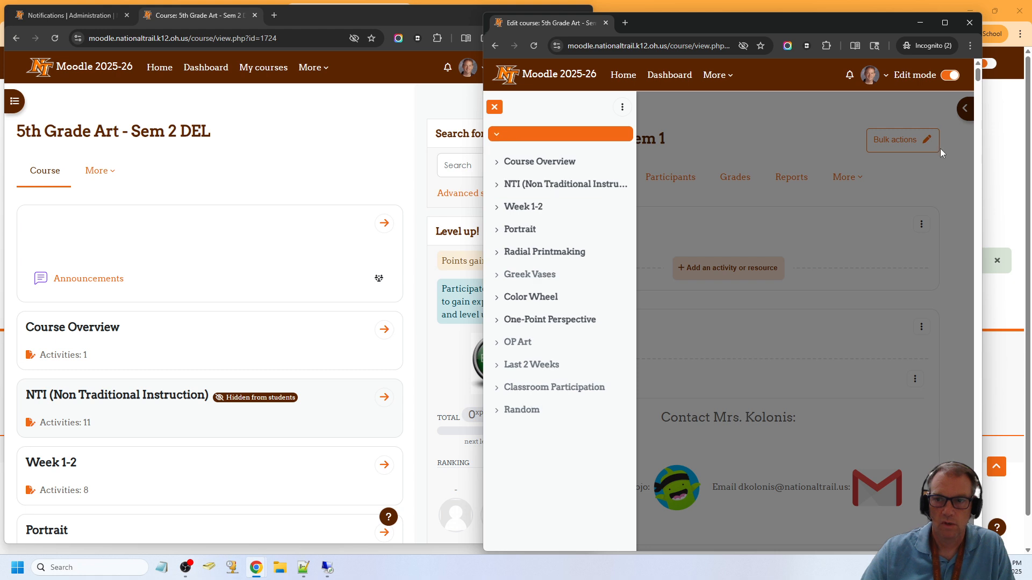
{"action": "left_click", "coordinate": [959, 191]}
Review the course format and appearance settings of 5th Grade Art - Sem 1 and return to the course page
{"action": "left_click", "coordinate": [602, 178]}
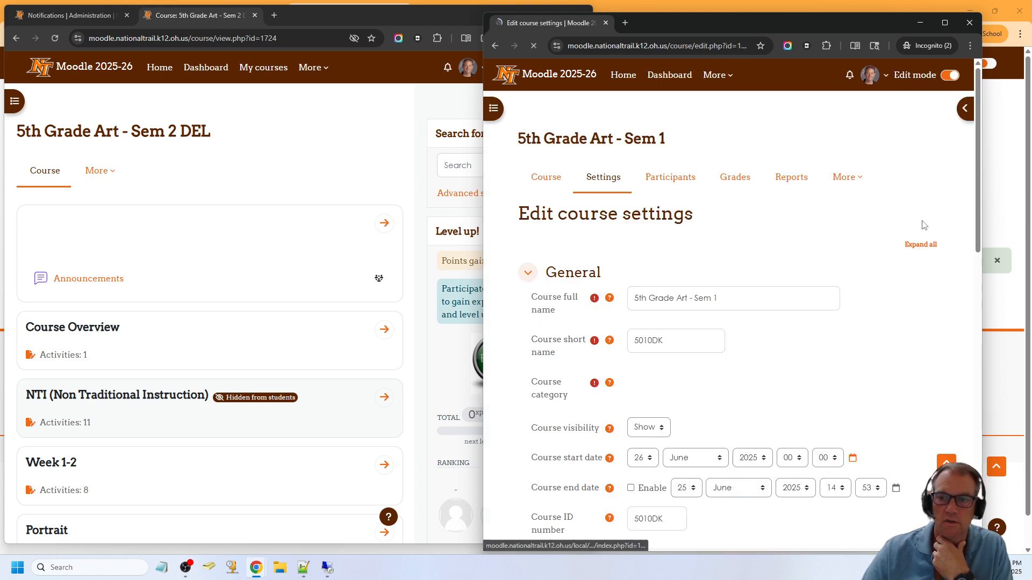
{"action": "scroll", "coordinate": [729, 276], "scroll_direction": "down", "scroll_amount": 10}
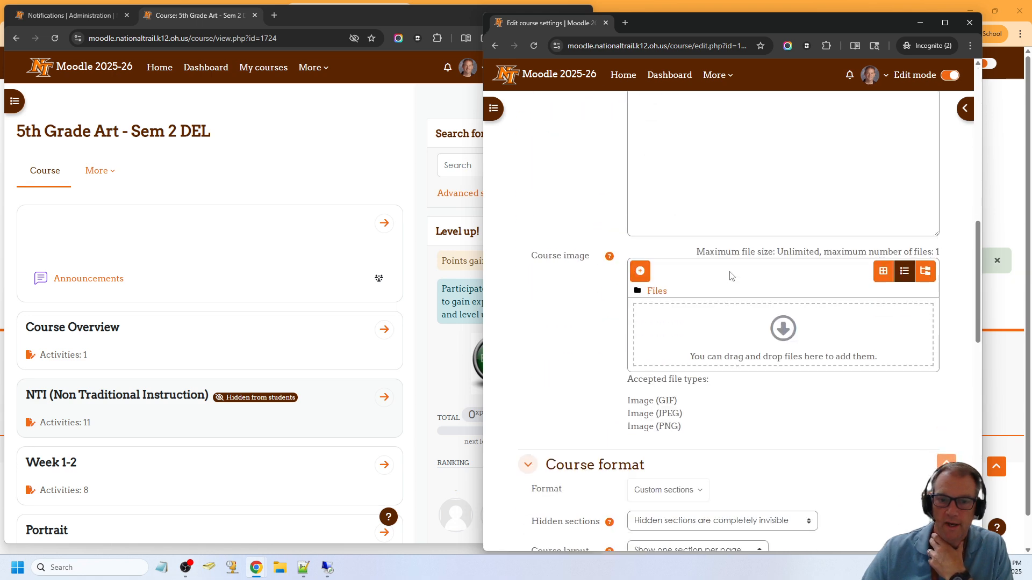
{"action": "scroll", "coordinate": [729, 276], "scroll_direction": "down", "scroll_amount": 5}
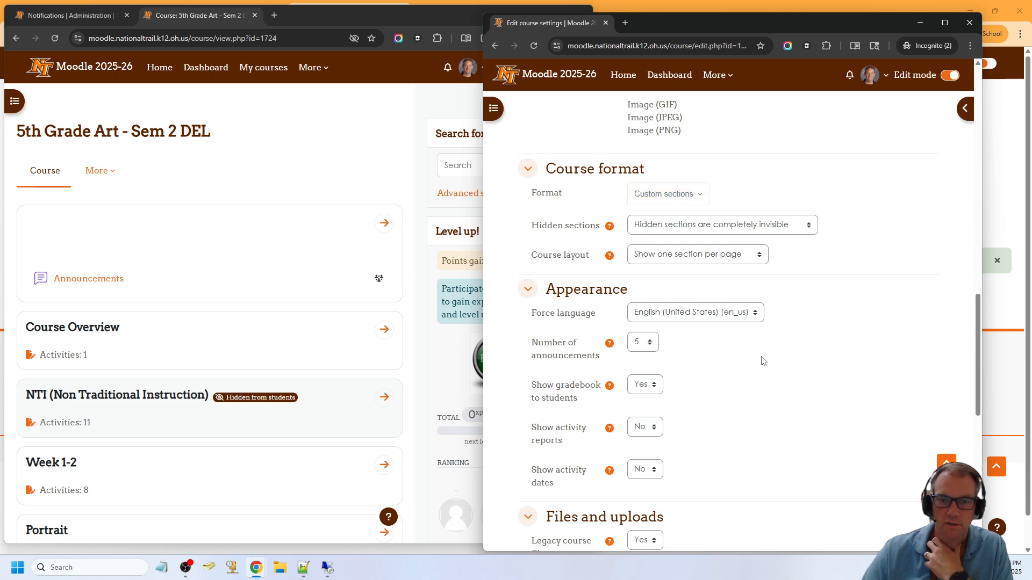
{"action": "scroll", "coordinate": [765, 362], "scroll_direction": "up", "scroll_amount": 15}
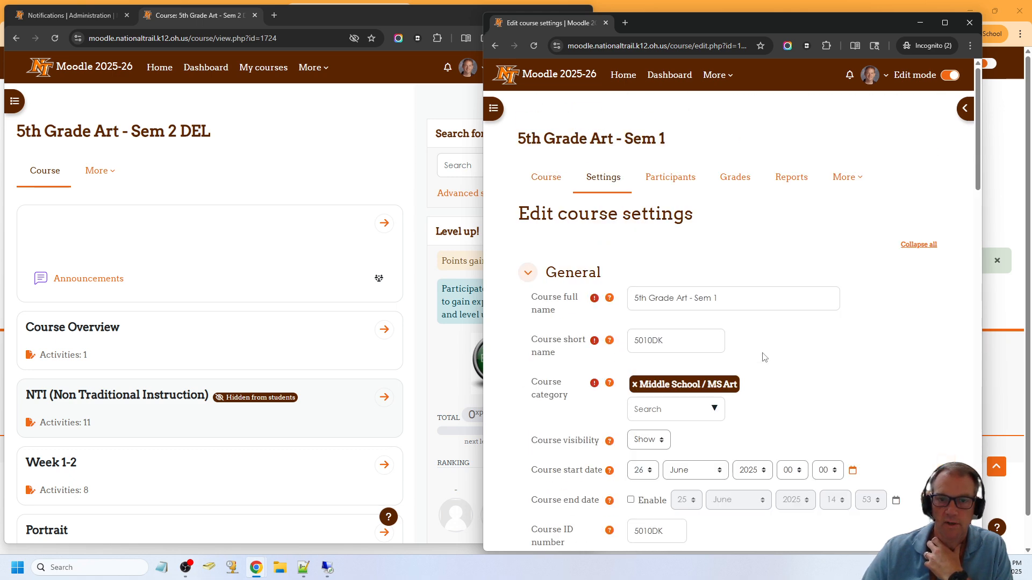
{"action": "left_click", "coordinate": [544, 180]}
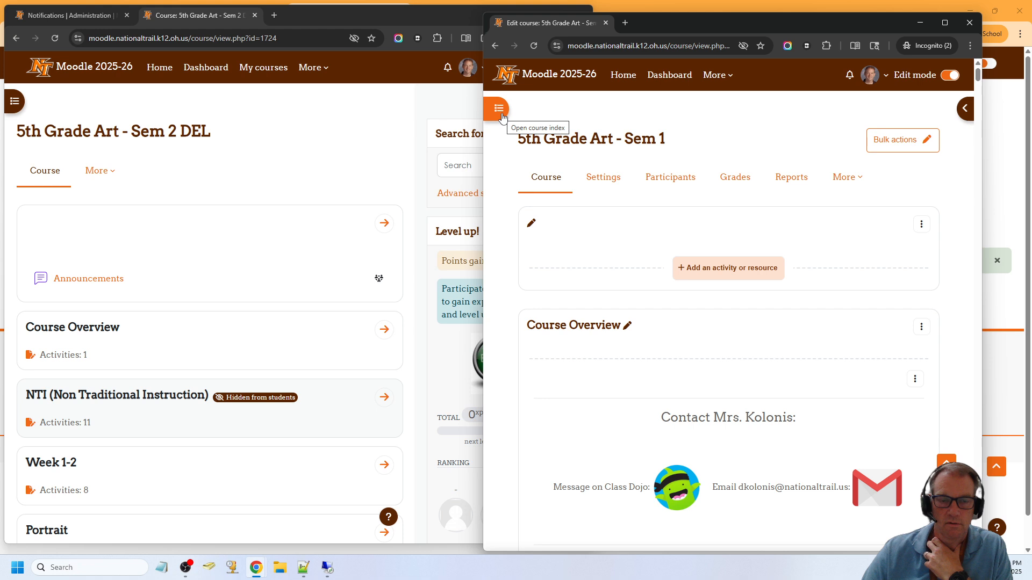
Open the Course Overview section from the course index, look through its content, and go back to the course page
{"action": "left_click", "coordinate": [499, 109]}
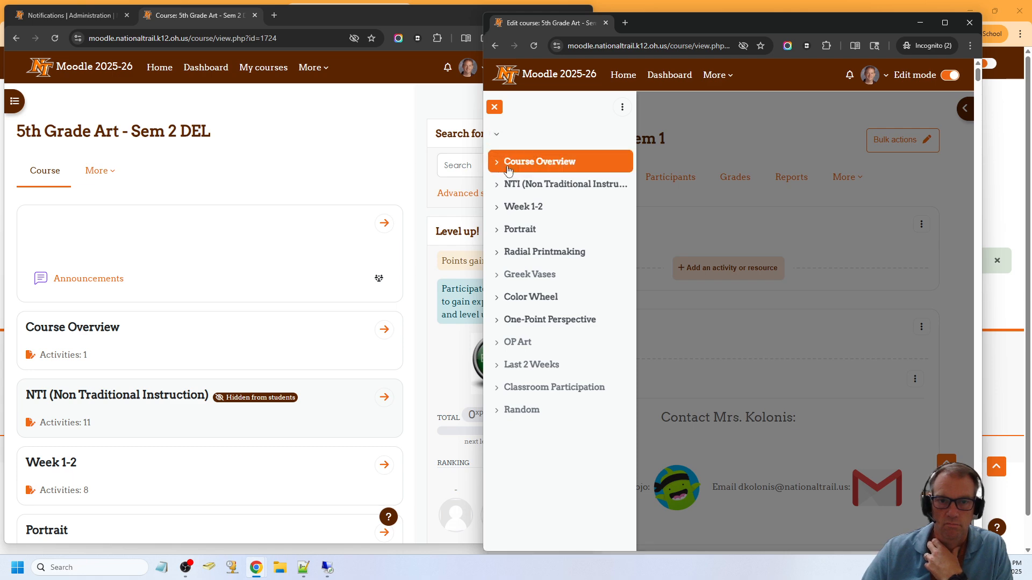
{"action": "left_click", "coordinate": [530, 161]}
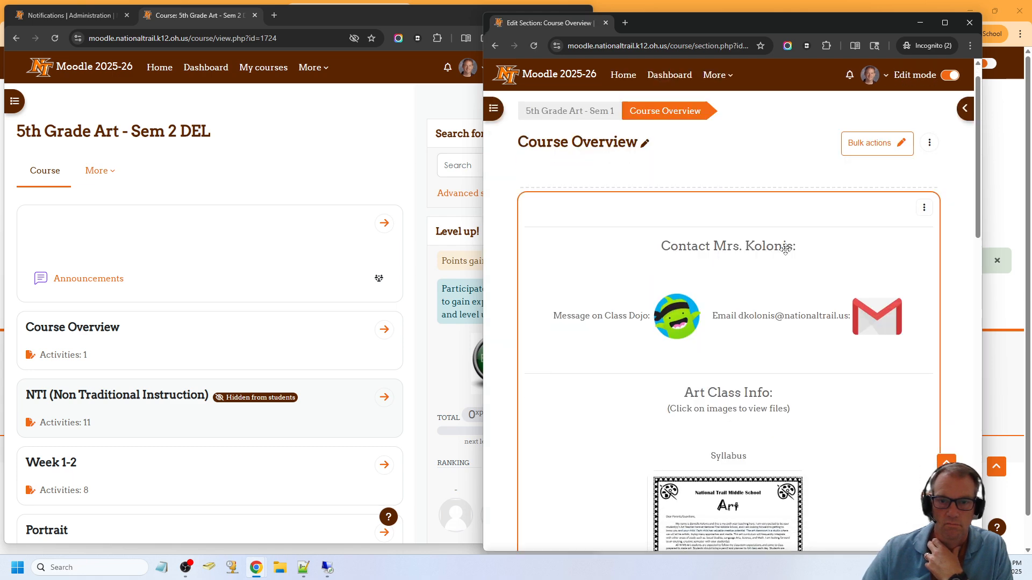
{"action": "scroll", "coordinate": [785, 251], "scroll_direction": "down", "scroll_amount": 12}
{"action": "scroll", "coordinate": [786, 251], "scroll_direction": "down", "scroll_amount": 2}
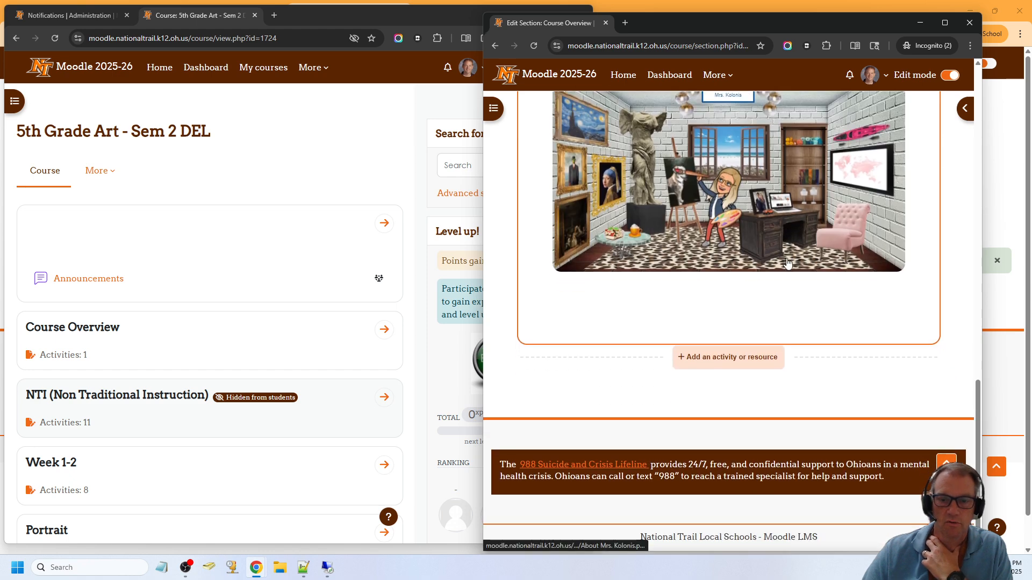
{"action": "scroll", "coordinate": [785, 258], "scroll_direction": "up", "scroll_amount": 14}
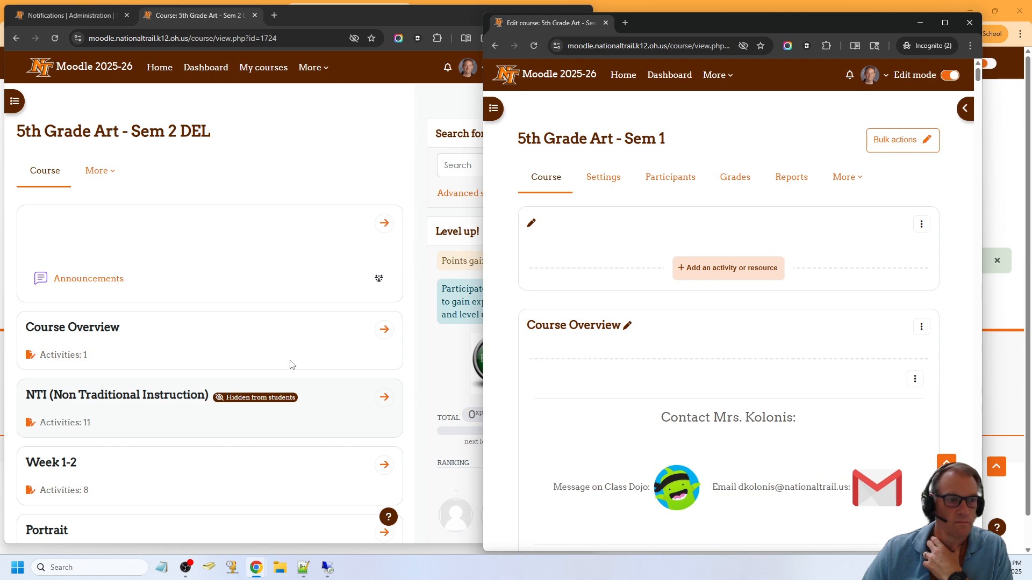
Compare how the sections are laid out on the old course's page and on the new course's page
{"action": "scroll", "coordinate": [293, 353], "scroll_direction": "down", "scroll_amount": 5}
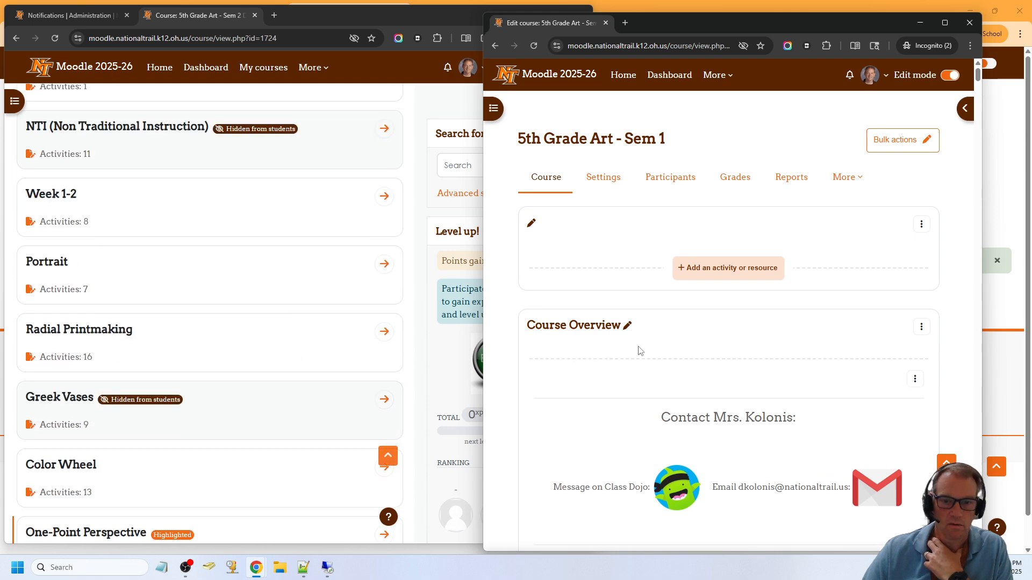
{"action": "scroll", "coordinate": [638, 344], "scroll_direction": "down", "scroll_amount": 10}
{"action": "scroll", "coordinate": [639, 344], "scroll_direction": "down", "scroll_amount": 15}
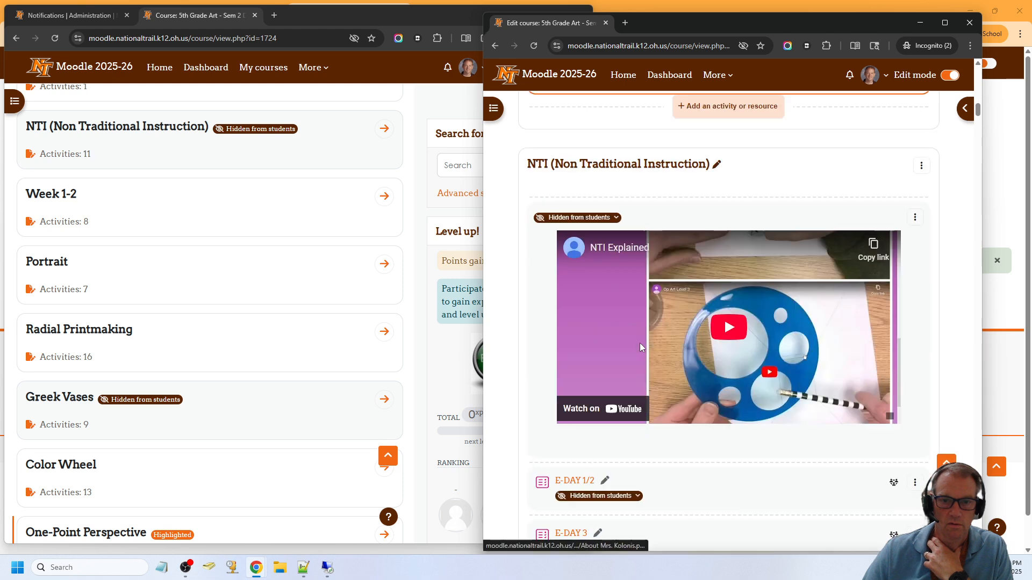
Check the section list of 5th Grade Art - Sem 1 against the old course and close the new course's window
{"action": "scroll", "coordinate": [641, 348], "scroll_direction": "down", "scroll_amount": 5}
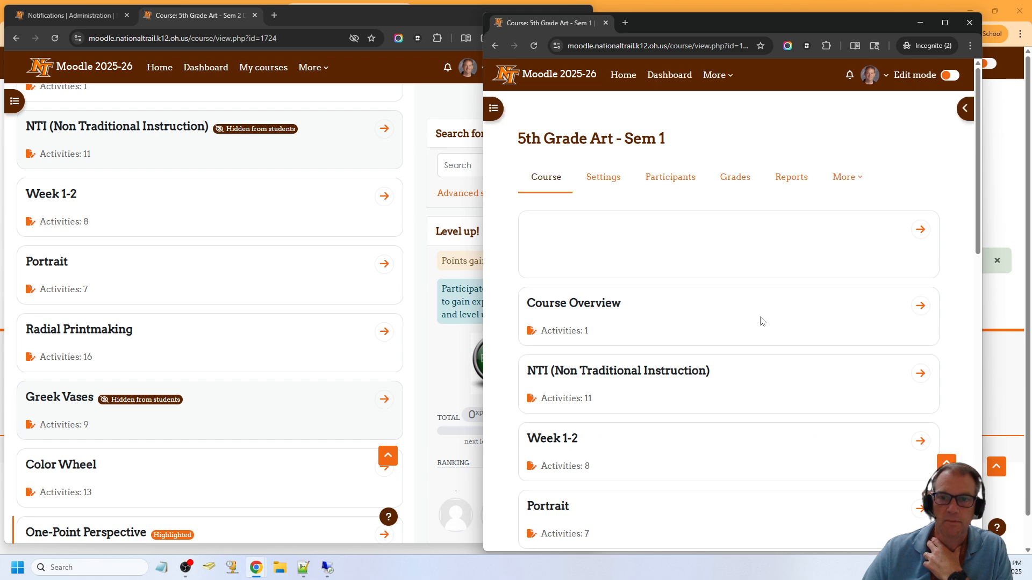
{"action": "scroll", "coordinate": [758, 250], "scroll_direction": "down", "scroll_amount": 3}
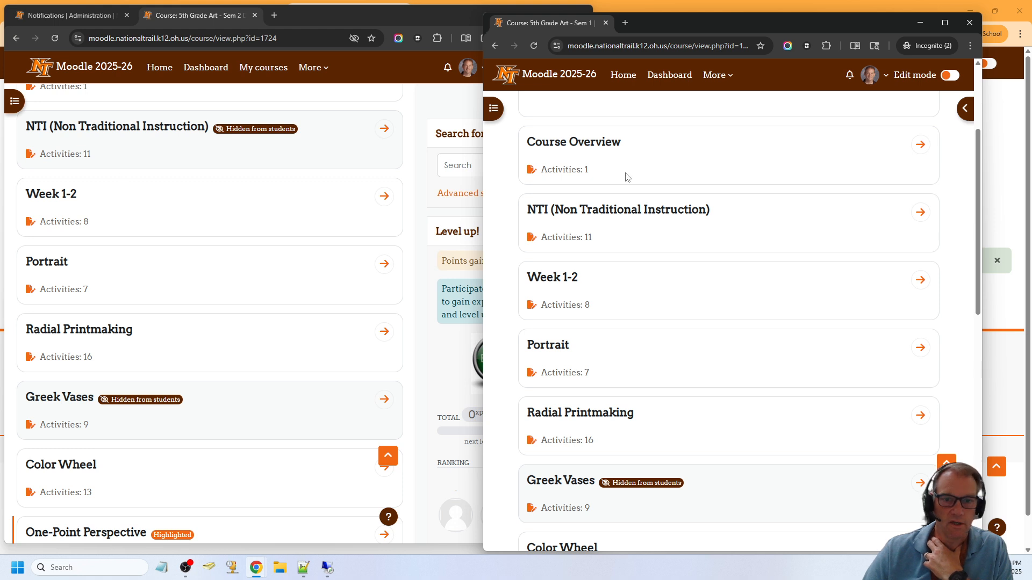
{"action": "scroll", "coordinate": [203, 240], "scroll_direction": "up", "scroll_amount": 1}
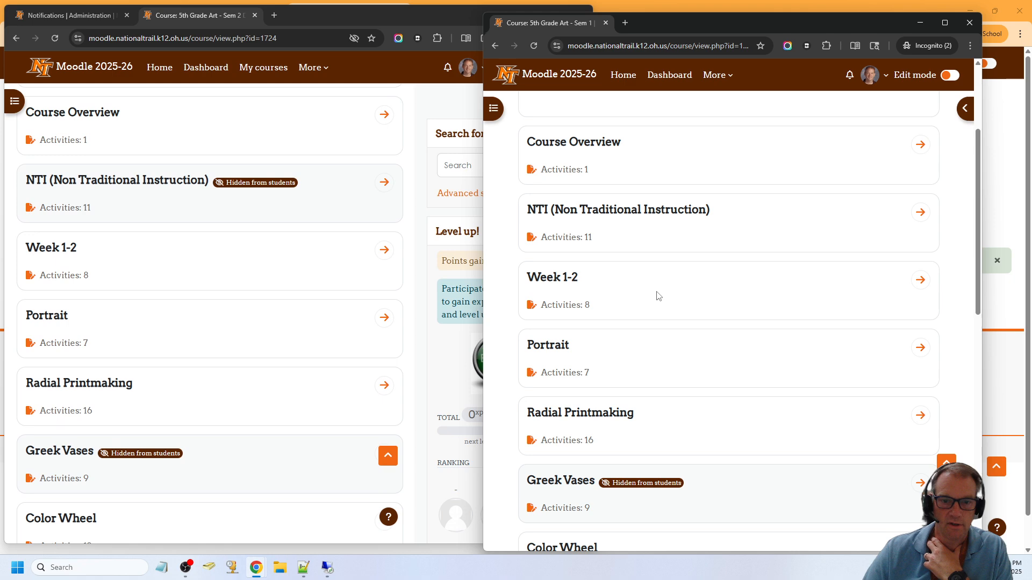
{"action": "scroll", "coordinate": [588, 283], "scroll_direction": "up", "scroll_amount": 3}
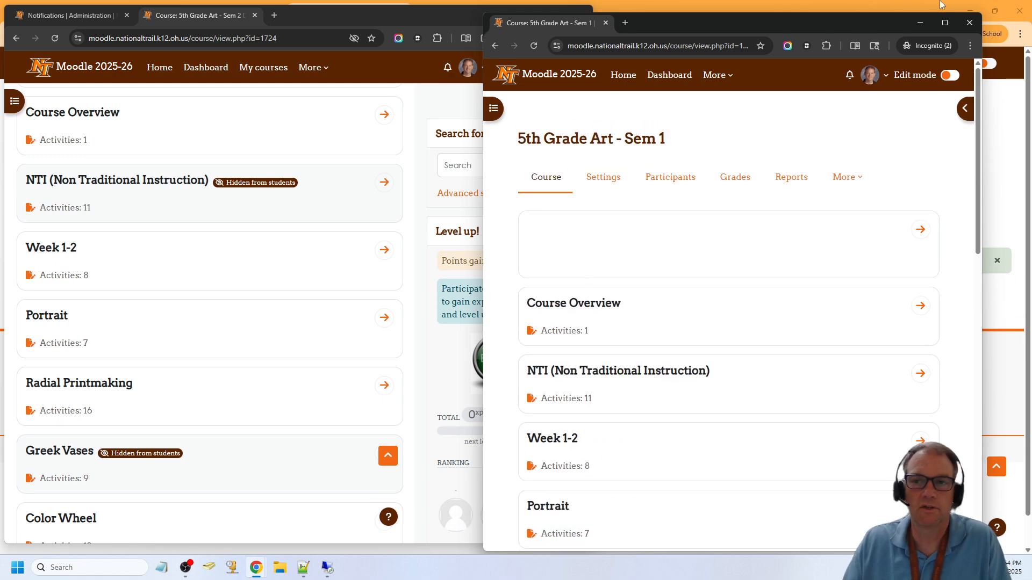
{"action": "left_click", "coordinate": [970, 24]}
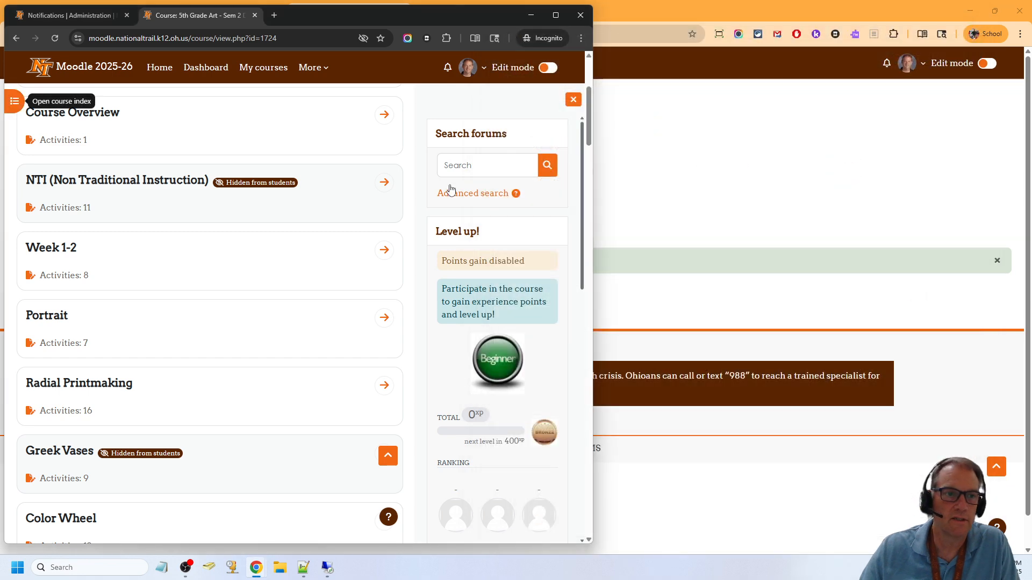
Go to the Middle School's MS Art category in the maximized browser window and open its course management page
{"action": "left_click", "coordinate": [157, 73]}
{"action": "scroll", "coordinate": [241, 314], "scroll_direction": "down", "scroll_amount": 5}
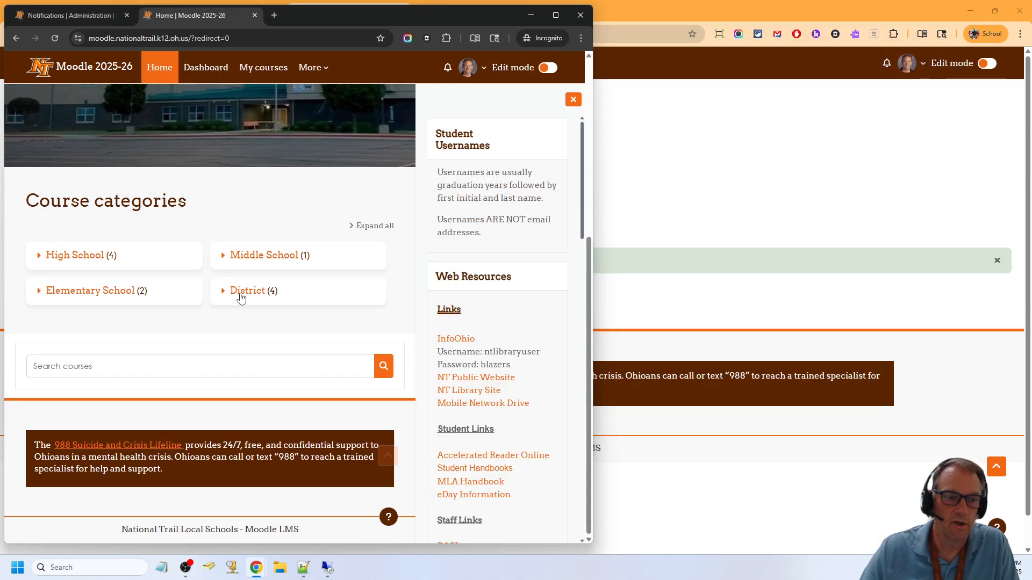
{"action": "left_click", "coordinate": [258, 257]}
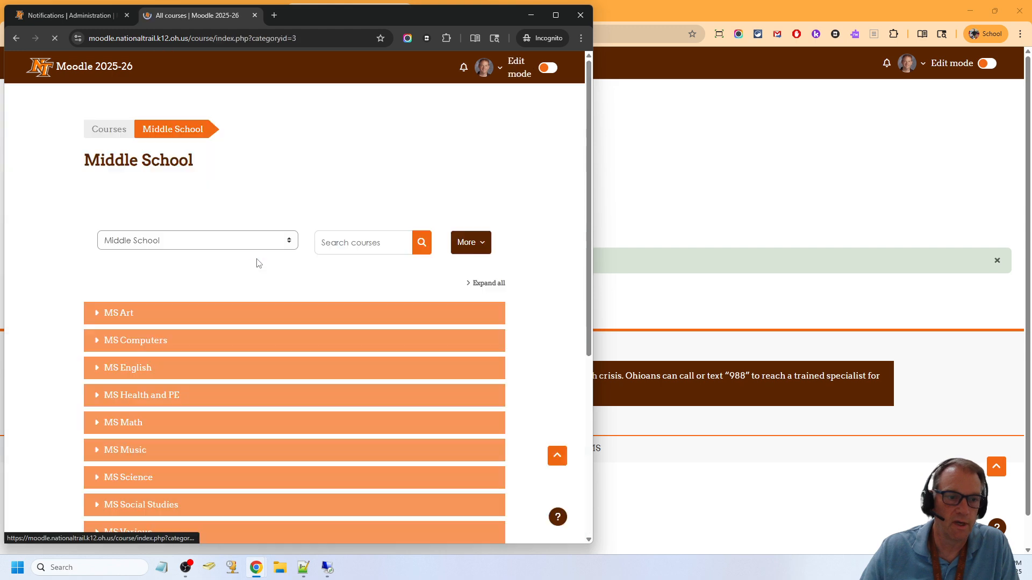
{"action": "left_click", "coordinate": [119, 314]}
{"action": "scroll", "coordinate": [449, 297], "scroll_direction": "down", "scroll_amount": 2}
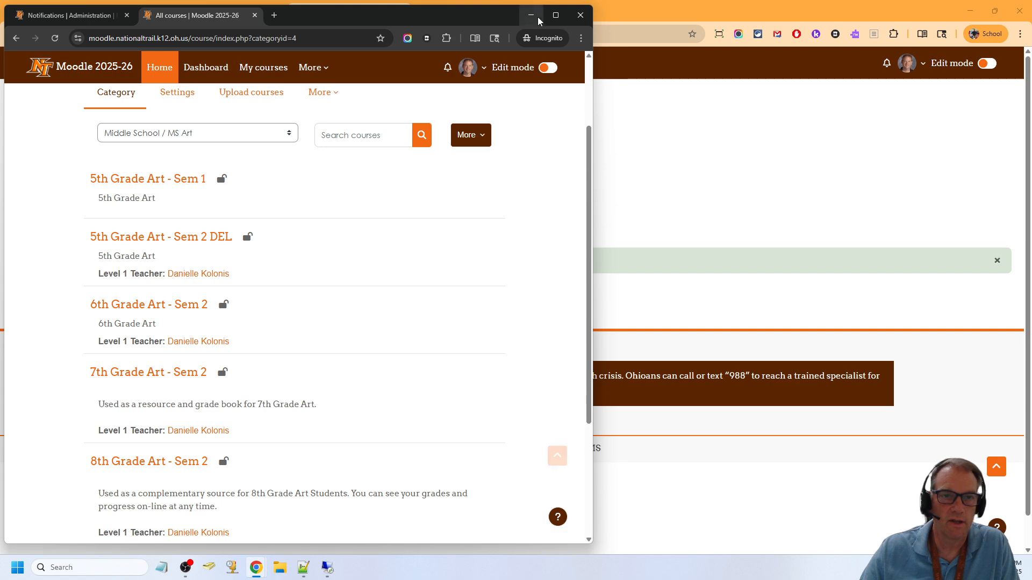
{"action": "left_click", "coordinate": [556, 15]}
{"action": "left_click", "coordinate": [695, 141]}
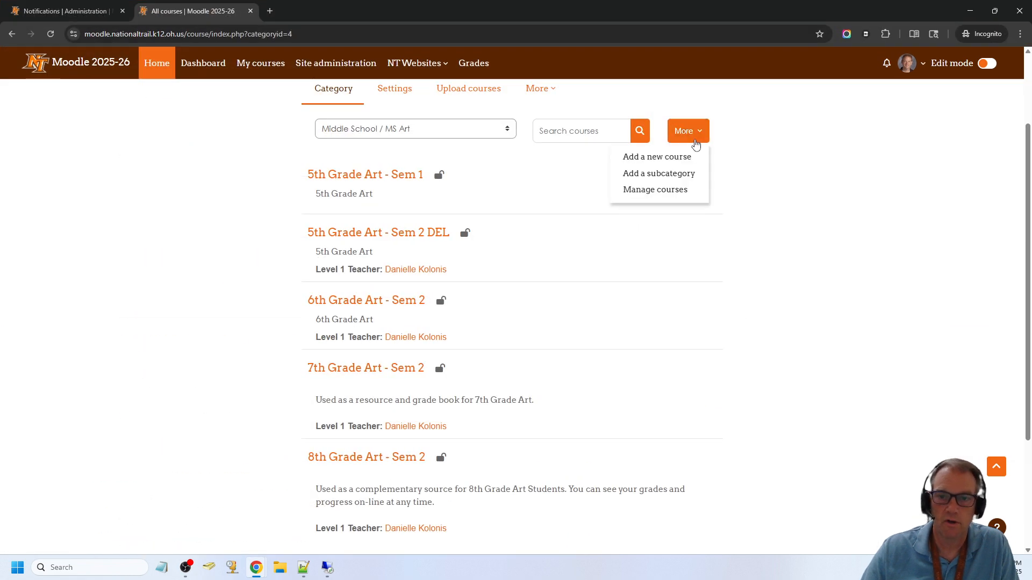
{"action": "left_click", "coordinate": [666, 201]}
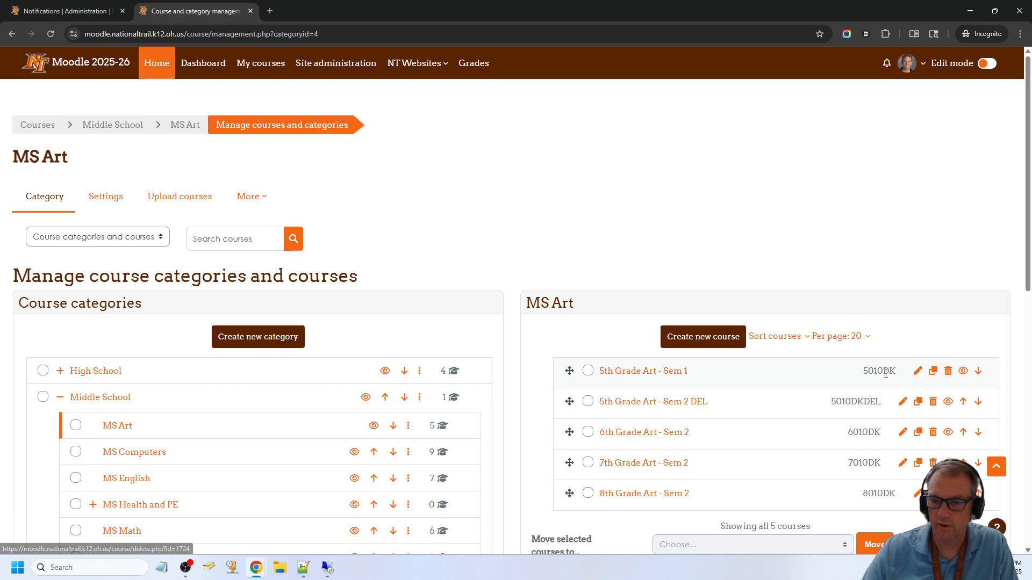
Delete the old 5th Grade Art - Sem 2 DEL course with all its data and return to the MS Art course list
{"action": "left_click", "coordinate": [932, 404]}
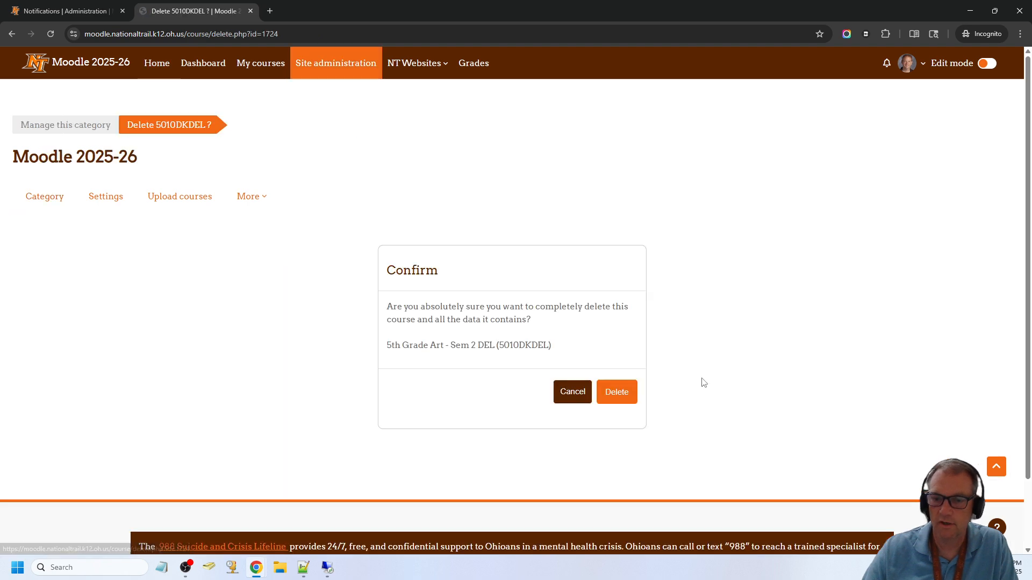
{"action": "left_click", "coordinate": [617, 392]}
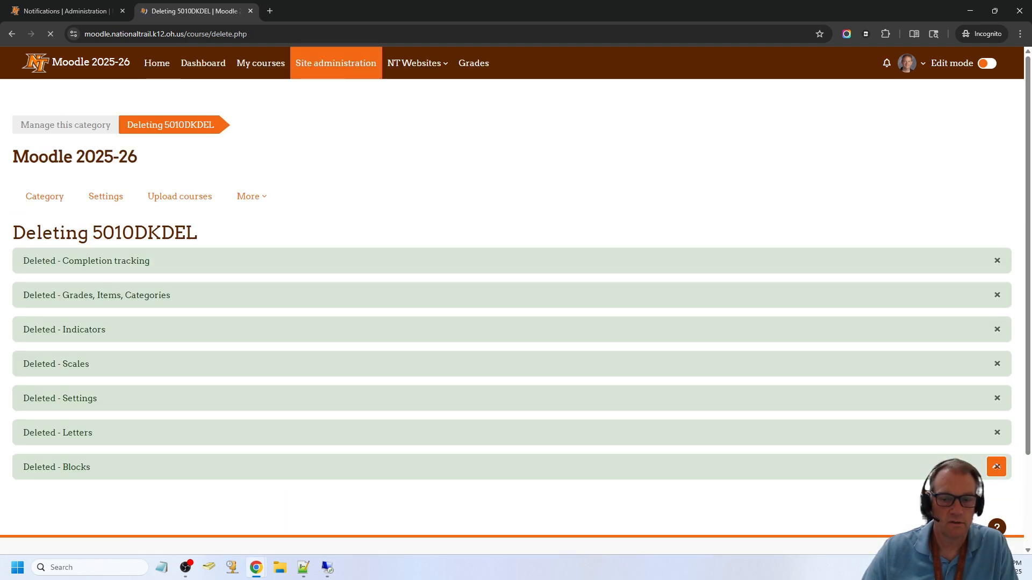
{"action": "scroll", "coordinate": [674, 387], "scroll_direction": "down", "scroll_amount": 2}
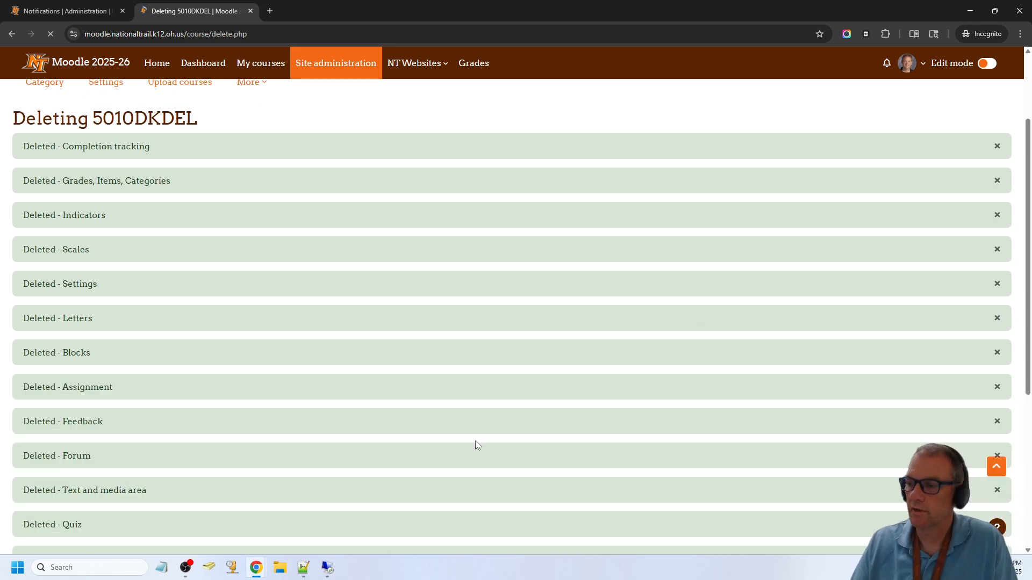
{"action": "scroll", "coordinate": [450, 476], "scroll_direction": "down", "scroll_amount": 9}
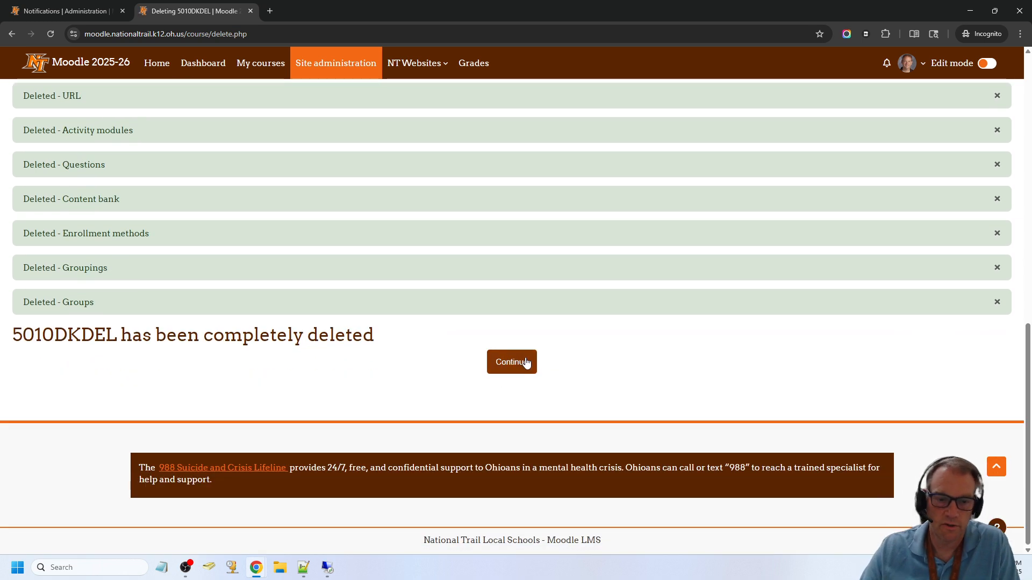
{"action": "left_click", "coordinate": [526, 363]}
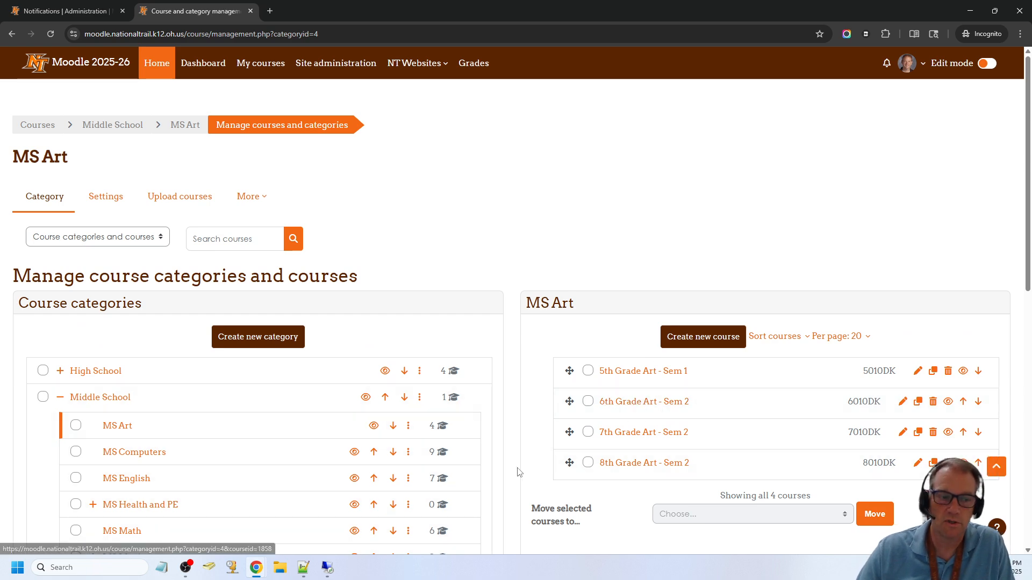
Look through the courses in the MS Career Tech and MS Various categories of the Middle School
{"action": "scroll", "coordinate": [265, 513], "scroll_direction": "down", "scroll_amount": 3}
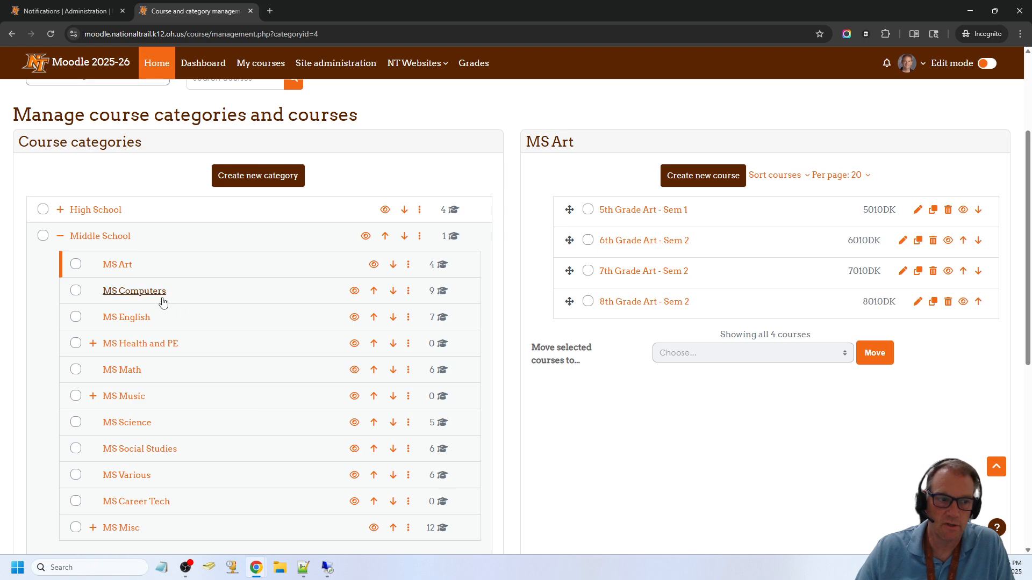
{"action": "scroll", "coordinate": [207, 428], "scroll_direction": "down", "scroll_amount": 2}
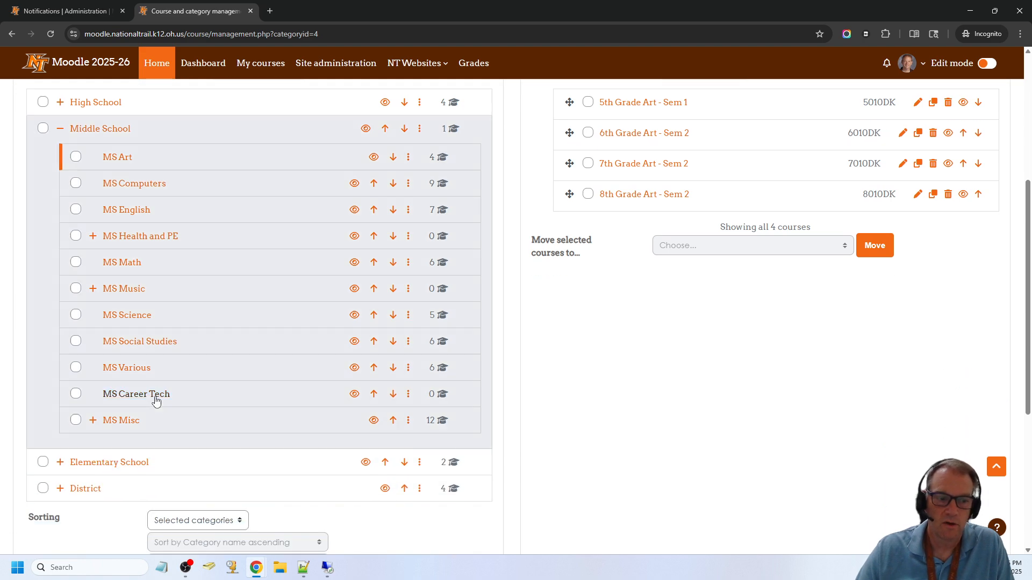
{"action": "left_click", "coordinate": [154, 398]}
{"action": "scroll", "coordinate": [288, 469], "scroll_direction": "down", "scroll_amount": 4}
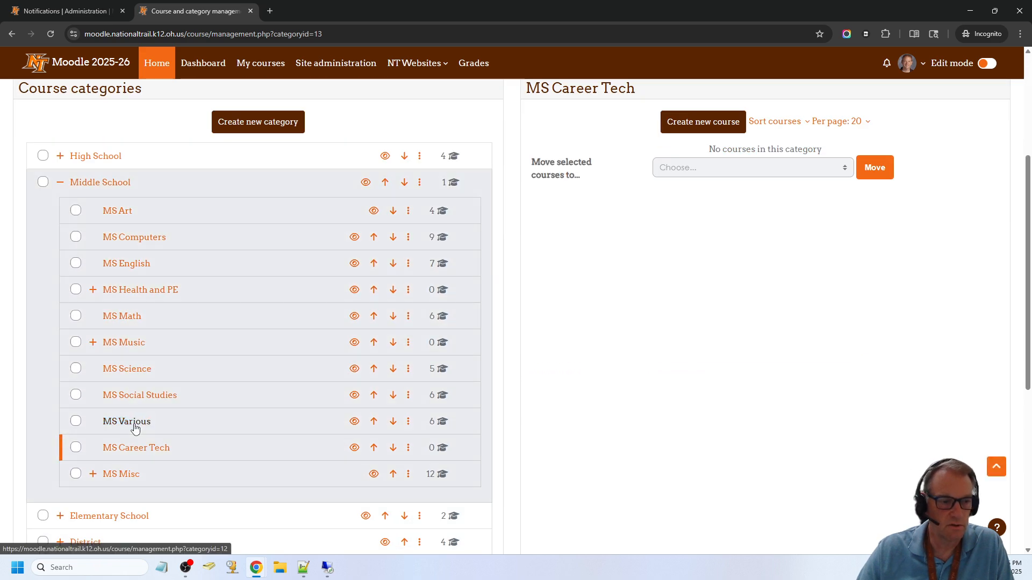
{"action": "left_click", "coordinate": [131, 421]}
{"action": "scroll", "coordinate": [794, 425], "scroll_direction": "down", "scroll_amount": 3}
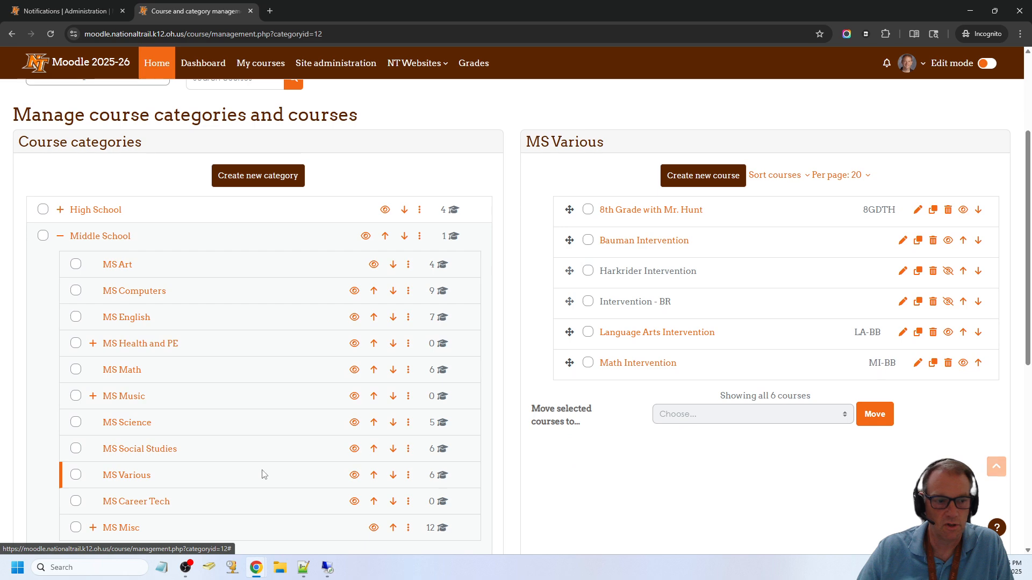
{"action": "scroll", "coordinate": [214, 486], "scroll_direction": "up", "scroll_amount": 1}
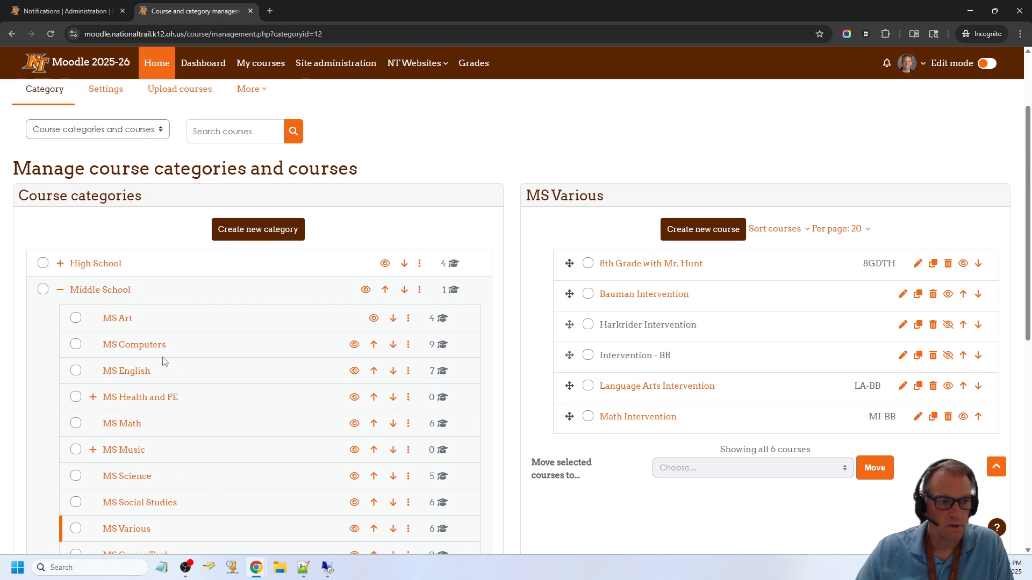
Delete the Computer Applications - Sem 1 course from the High School's Business category
{"action": "left_click", "coordinate": [63, 266]}
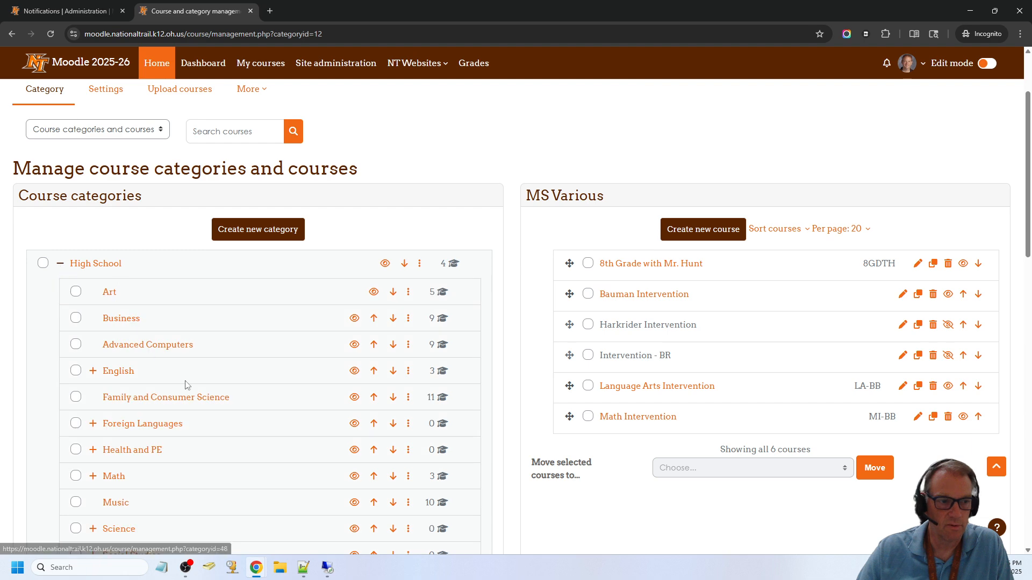
{"action": "scroll", "coordinate": [203, 359], "scroll_direction": "down", "scroll_amount": 1}
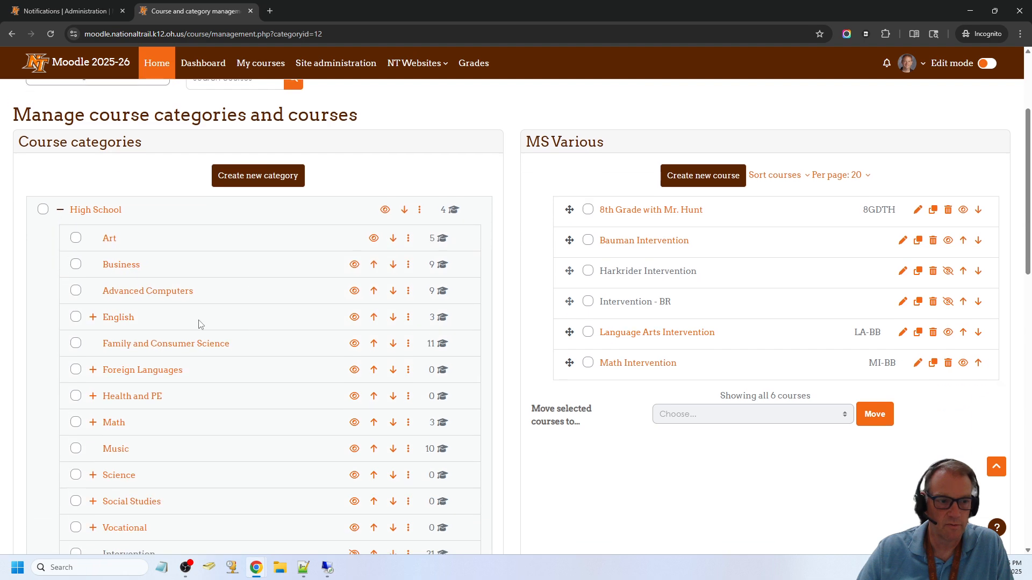
{"action": "left_click", "coordinate": [121, 265]}
{"action": "scroll", "coordinate": [805, 408], "scroll_direction": "down", "scroll_amount": 3}
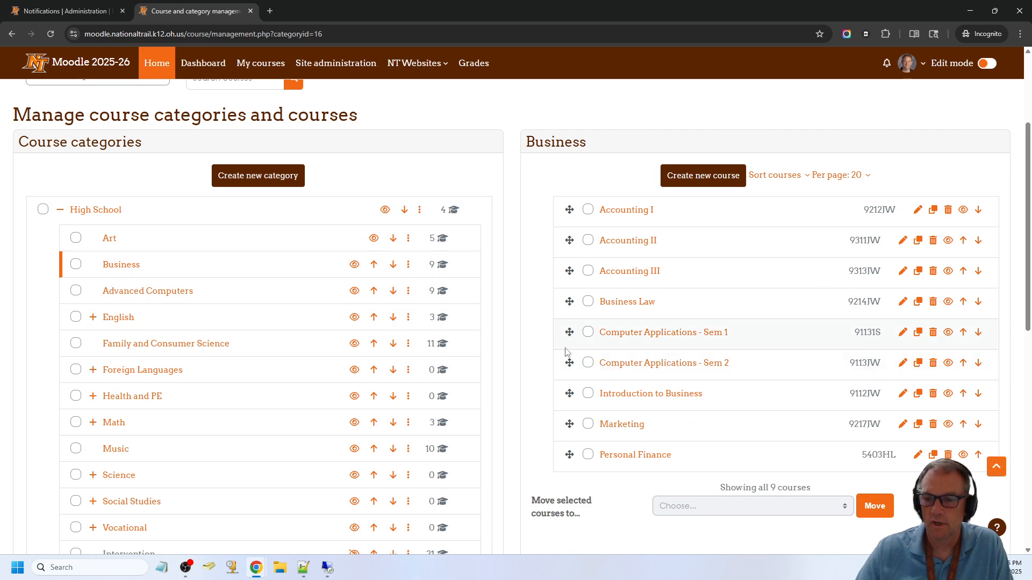
{"action": "left_click", "coordinate": [934, 333]}
{"action": "left_click", "coordinate": [617, 393]}
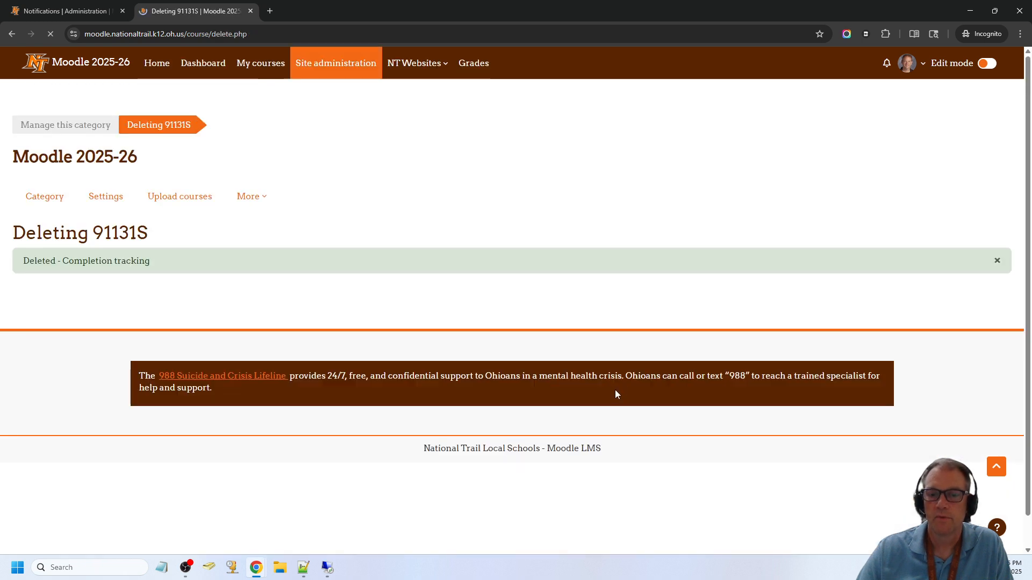